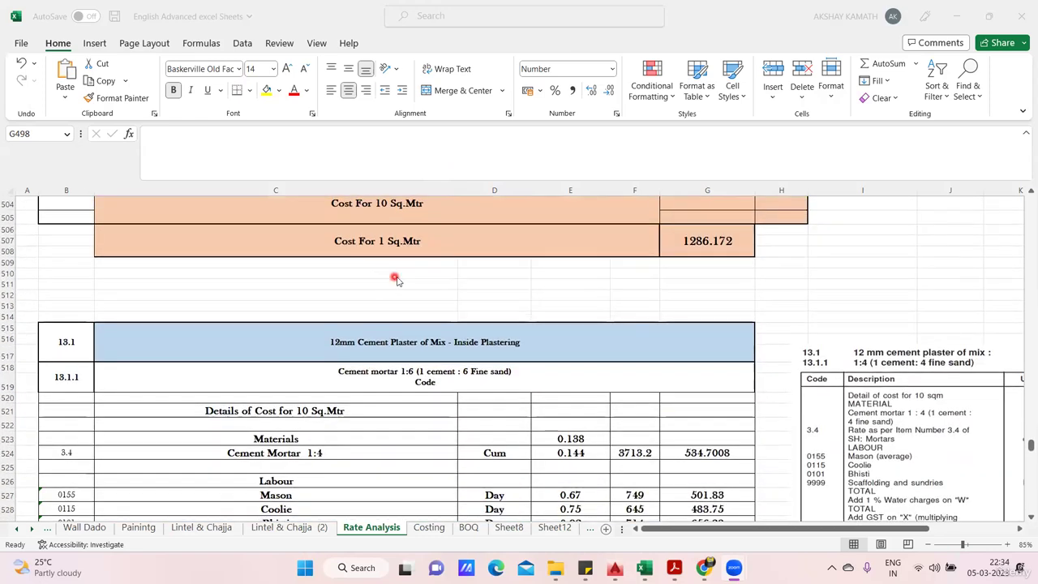
# - Bring the 13.1.1 rate reference picture into full view over the 12mm cement plaster rate analysis table
pyautogui.scroll(-4, 382, 278)
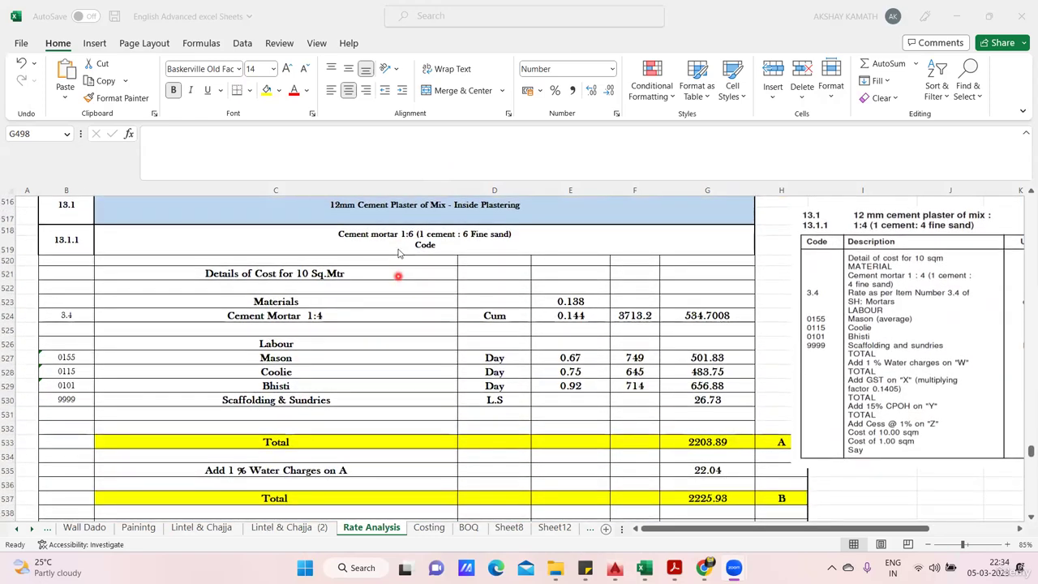
pyautogui.scroll(1, 398, 253)
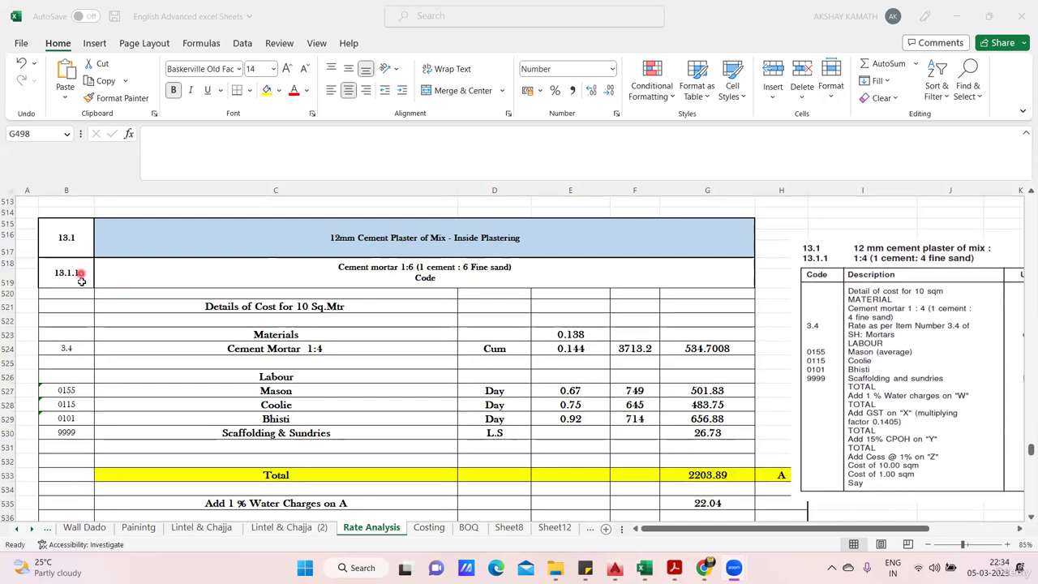
pyautogui.moveTo(868, 308); pyautogui.dragTo(654, 278)
pyautogui.moveTo(711, 443); pyautogui.dragTo(635, 451)
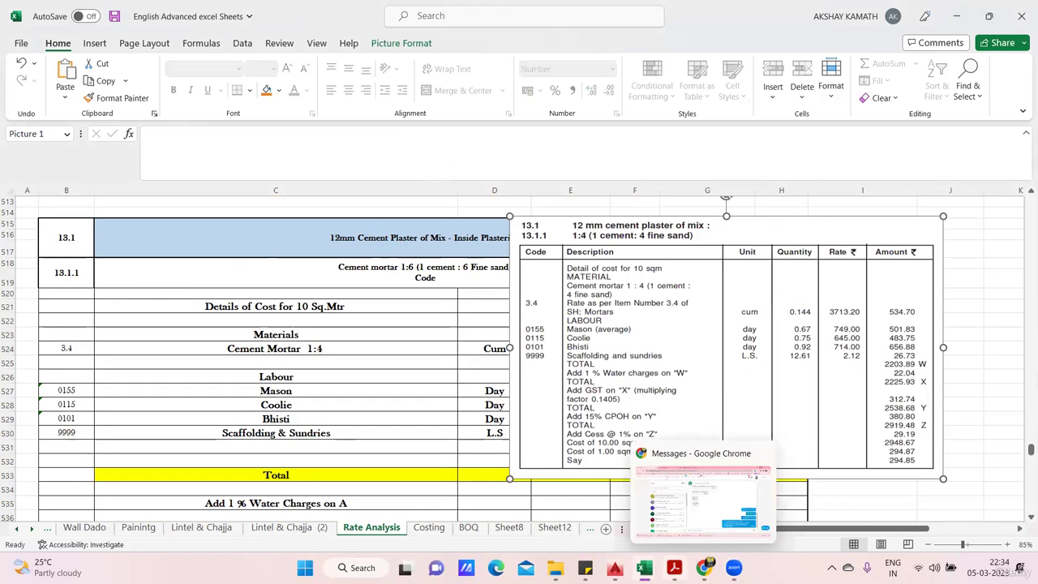
# - Switch to Acrobat Reader and search the DAR_Vol1 PDF for item 13.1.1, checking each match
pyautogui.moveTo(675, 568)
pyautogui.click(730, 496)
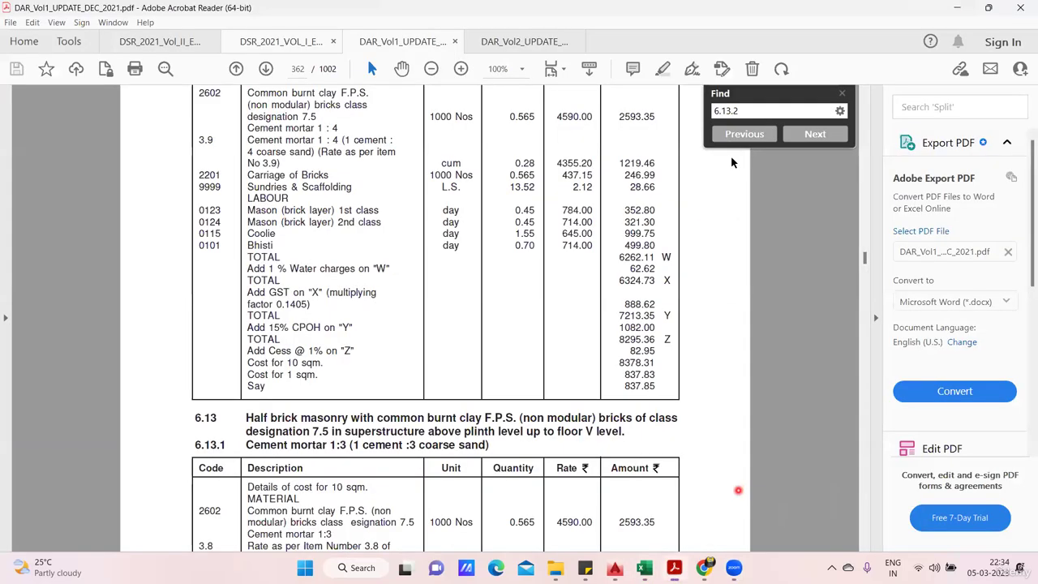
pyautogui.hotkey('ctrl', 'f')
pyautogui.write('13.')
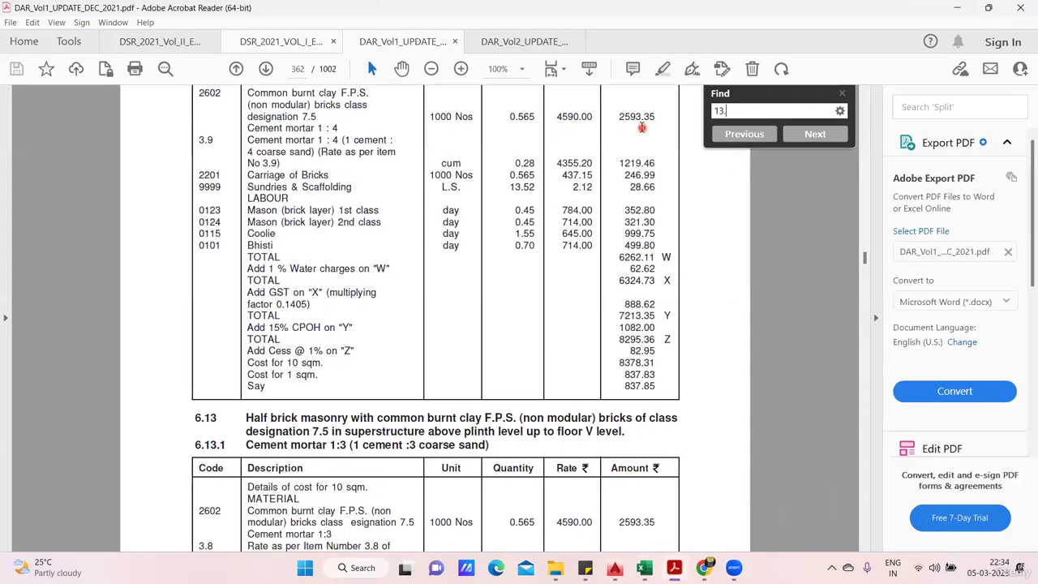
pyautogui.press('Return')
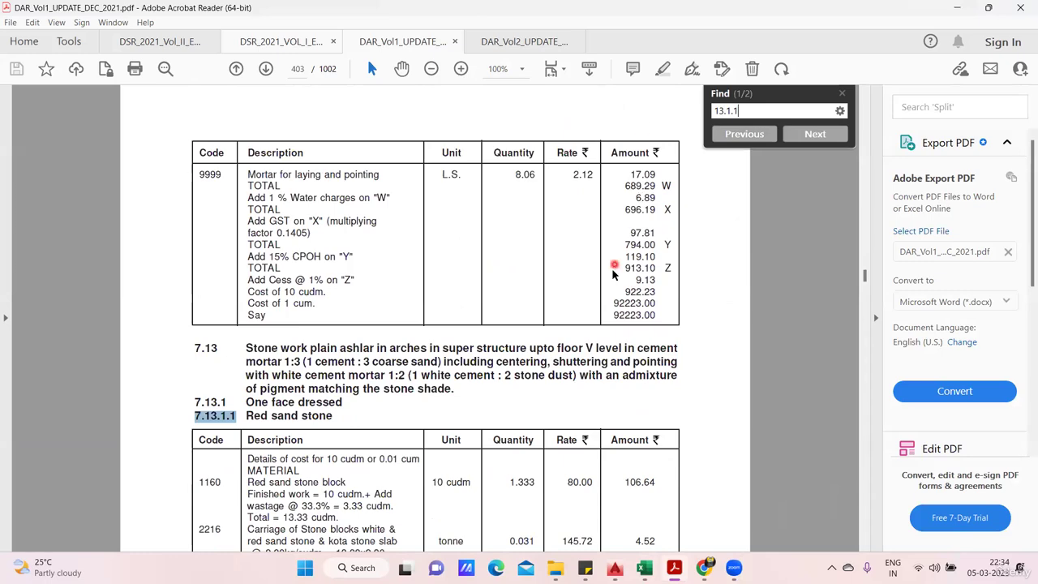
pyautogui.click(799, 134)
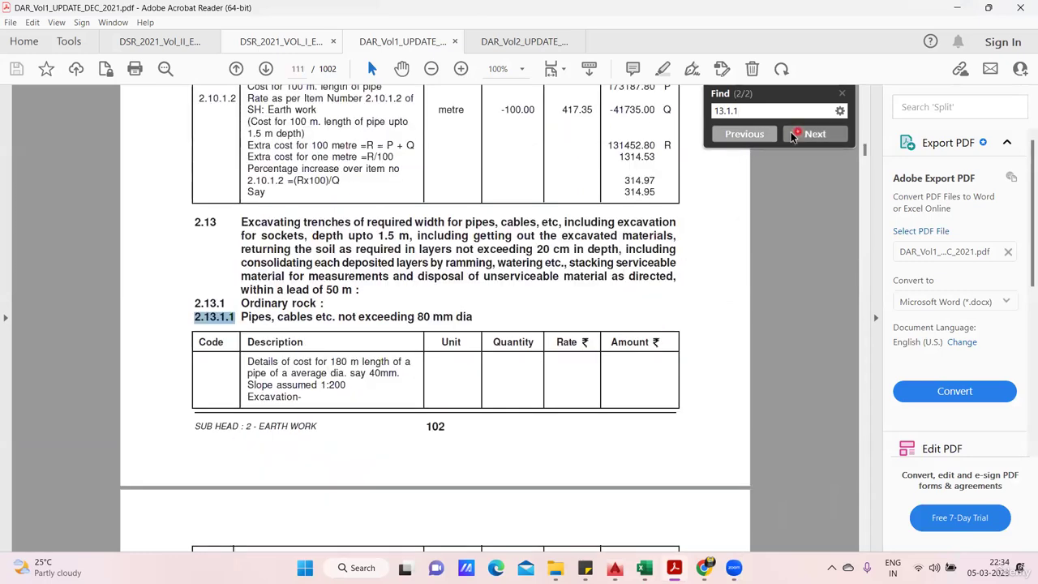
# - Search the DAR_Vol2 PDF for item 13.1.1
pyautogui.click(523, 42)
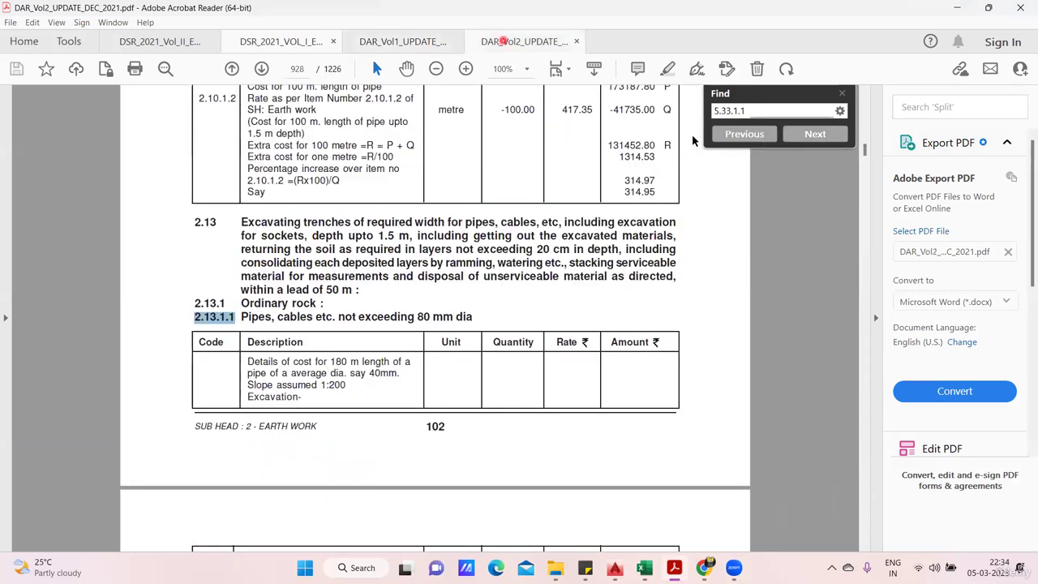
pyautogui.hotkey('ctrl', 'a')
pyautogui.write('13')
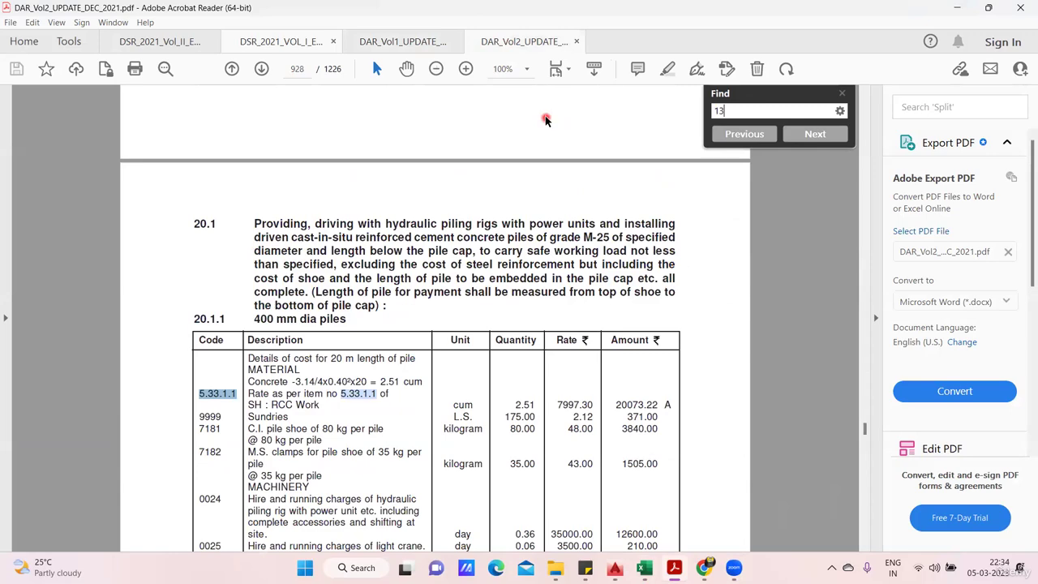
pyautogui.write('.1.1')
pyautogui.press('Return')
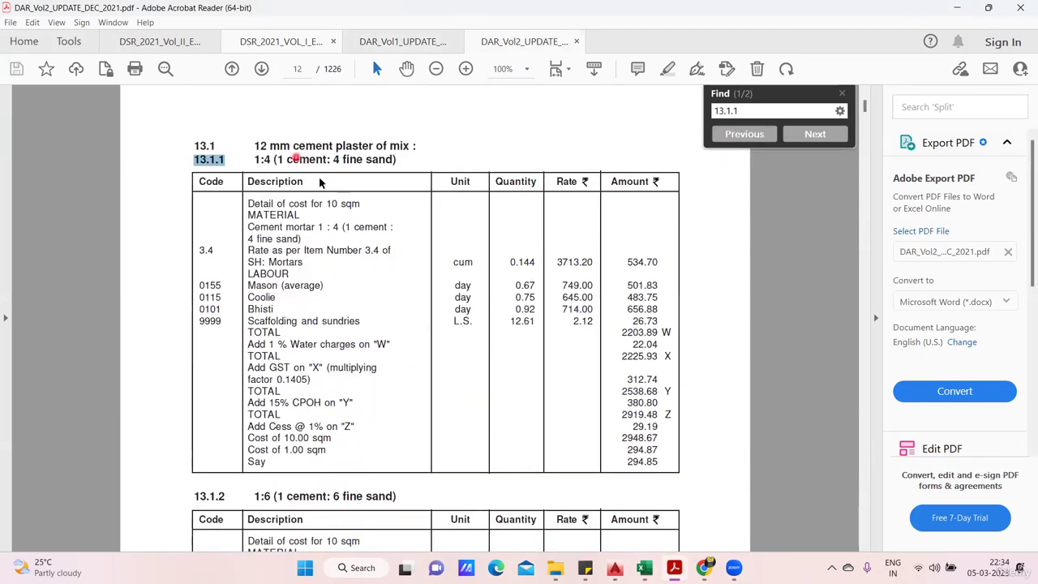
# - Examine the cost details of the 1:4 mix under 13.1.1 and the 1:6 mix under 13.1.2
pyautogui.scroll(1, 320, 182)
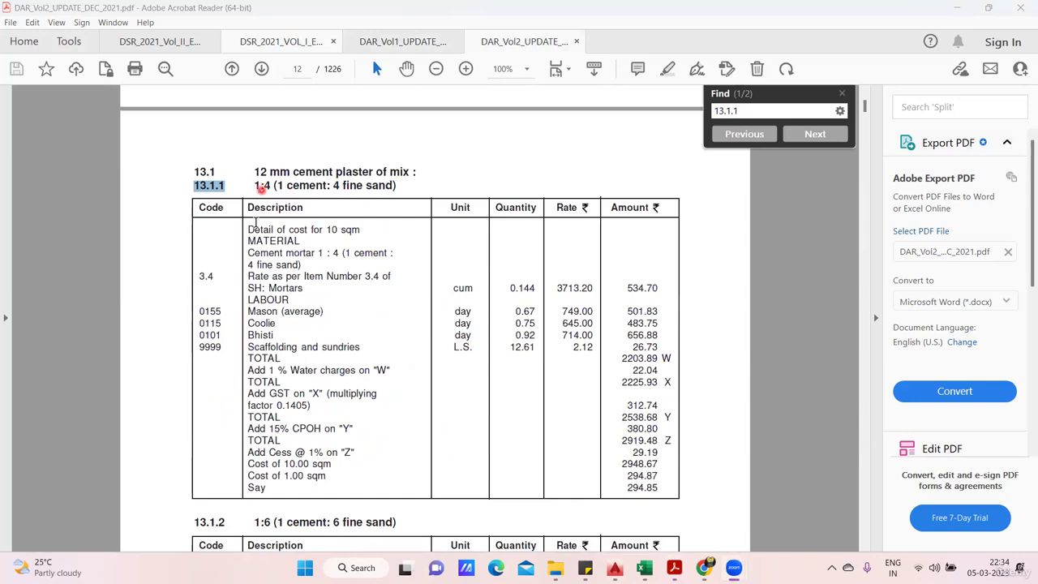
pyautogui.moveTo(246, 225); pyautogui.dragTo(470, 388)
pyautogui.click(300, 175)
pyautogui.scroll(-10, 270, 164)
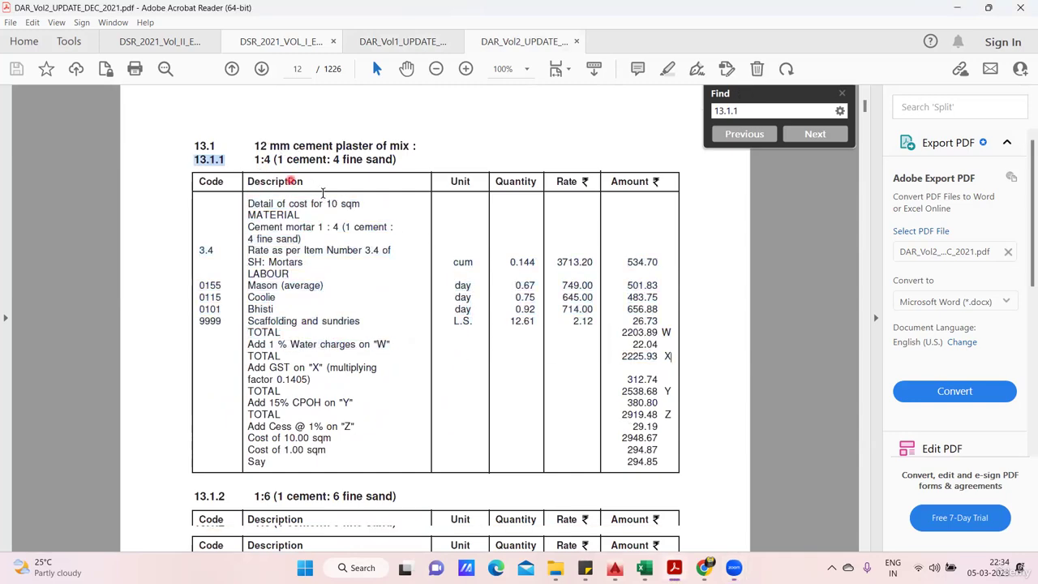
pyautogui.scroll(-1, 317, 250)
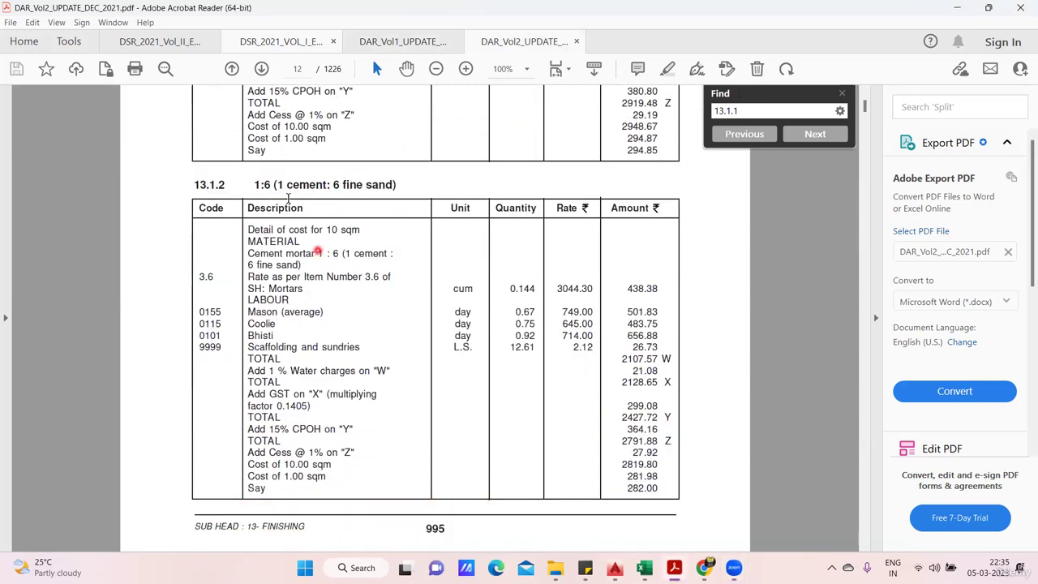
pyautogui.moveTo(245, 185); pyautogui.dragTo(363, 185)
pyautogui.click(355, 241)
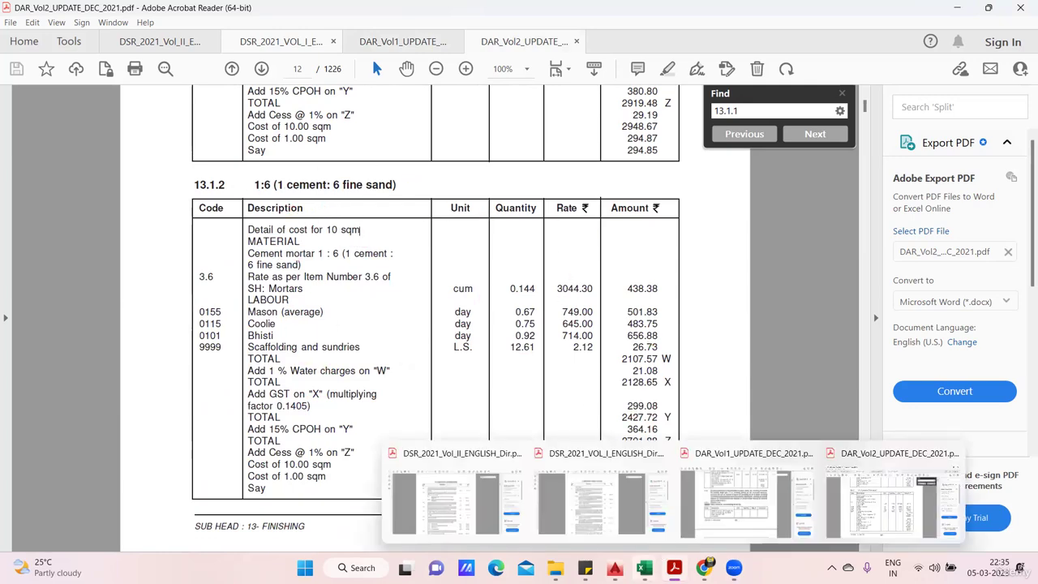
# - Switch back to the Excel workbook and move the reference picture off the rate table's quantity and rate columns
pyautogui.moveTo(644, 568)
pyautogui.click(563, 509)
pyautogui.moveTo(667, 354); pyautogui.dragTo(833, 354)
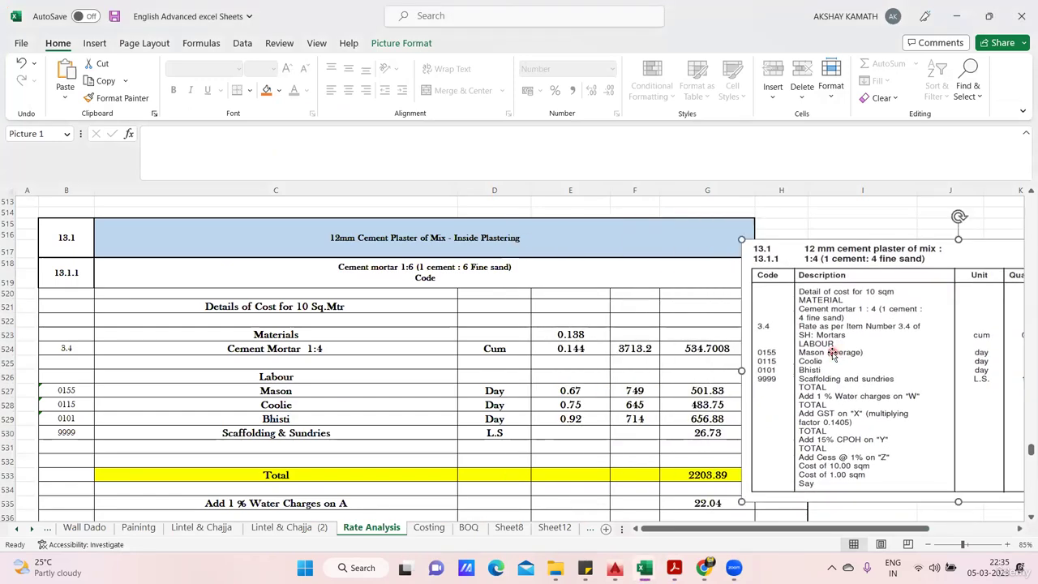
# - Fill the "Details of Cost for 10 Sq.Mtr" and "Materials" heading cells with yellow
pyautogui.click(324, 311)
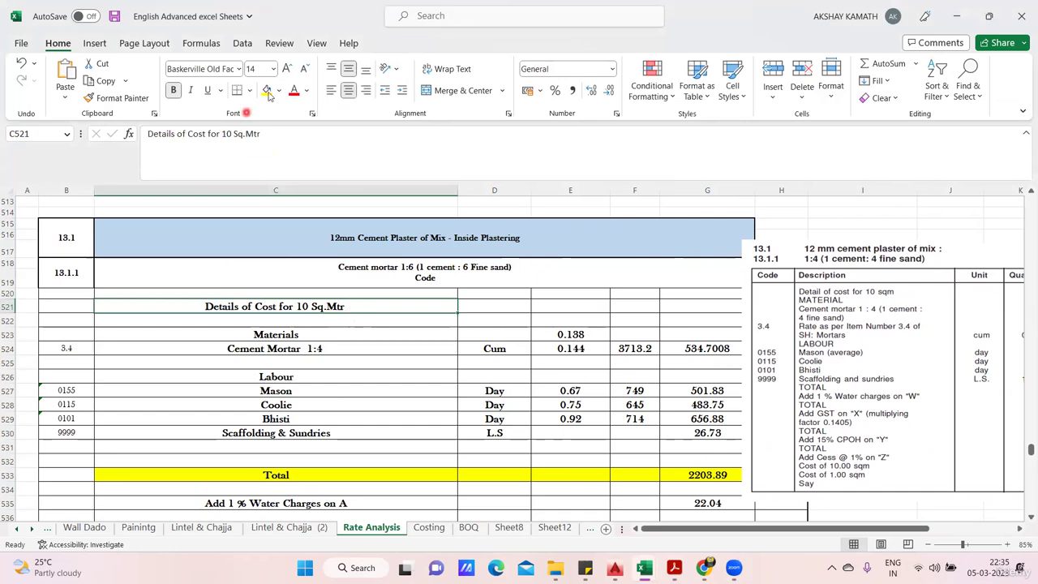
pyautogui.press('F4')
pyautogui.scroll(-1, 344, 345)
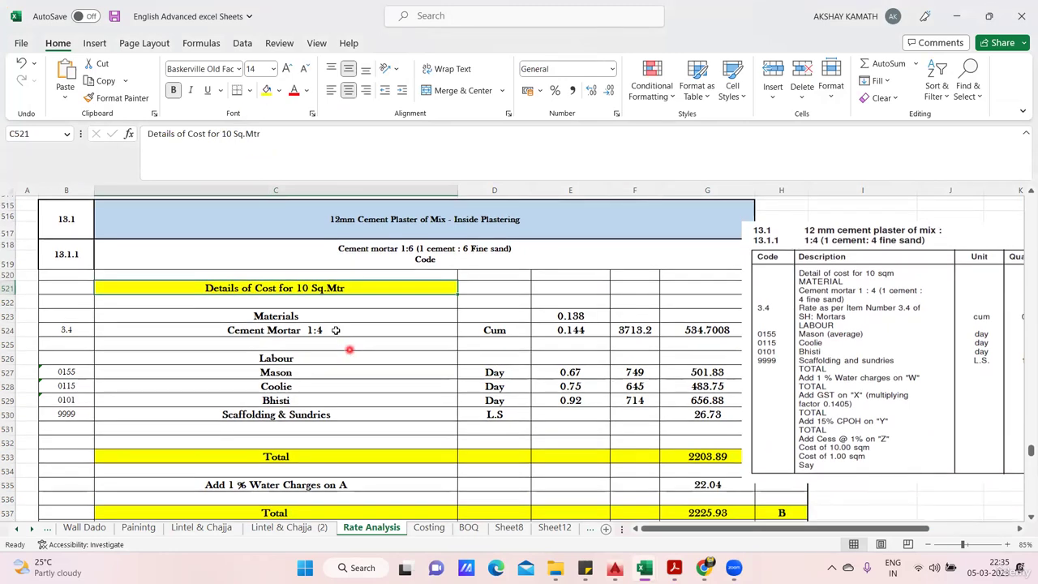
pyautogui.click(308, 300)
pyautogui.click(266, 90)
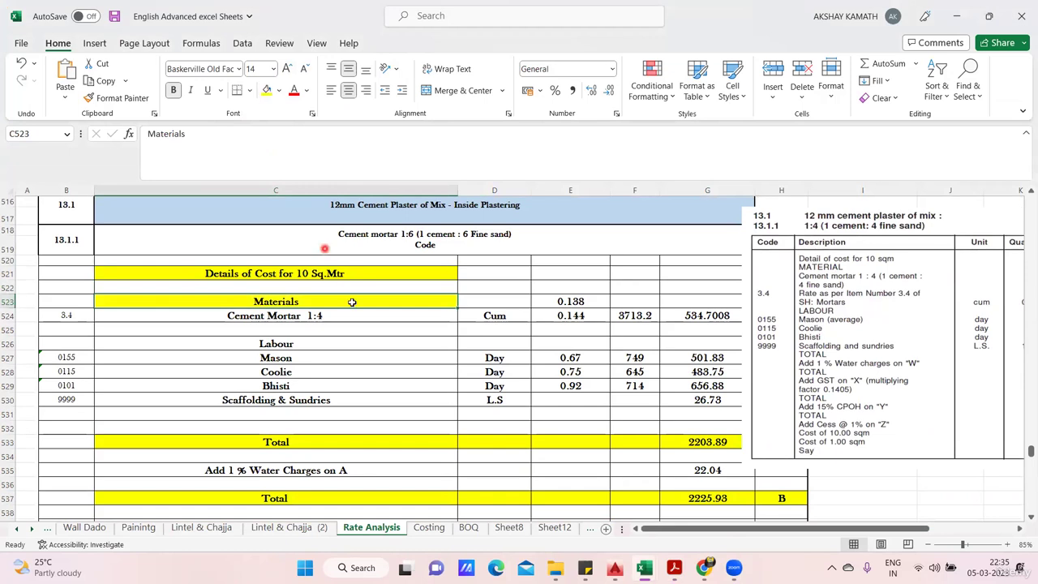
# - Move the reference picture clear of the rate table and change the mortar description in C524 to "Cement Mortar 1:6"
pyautogui.click(355, 318)
pyautogui.moveTo(765, 329); pyautogui.dragTo(834, 350)
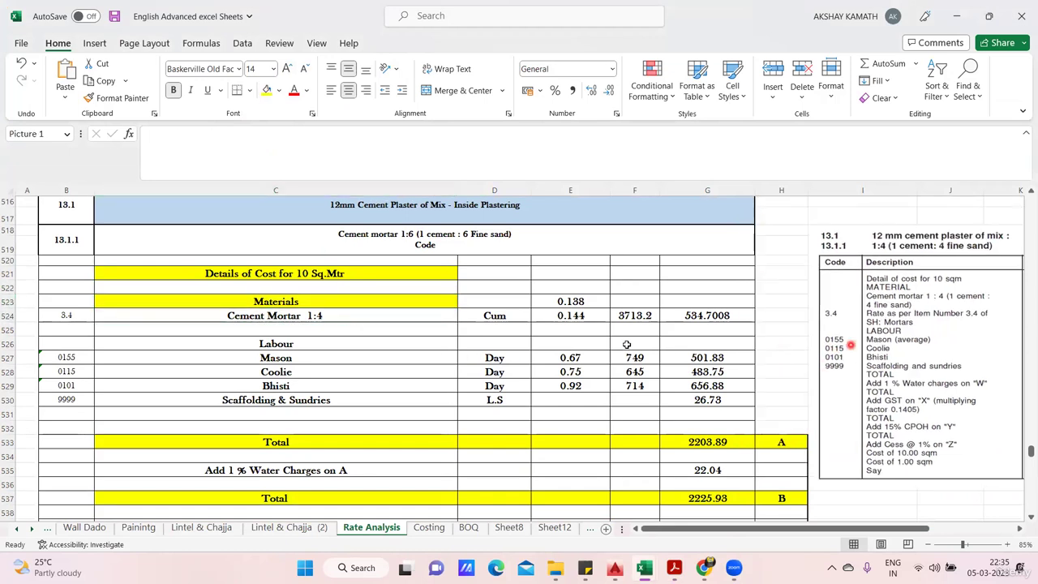
pyautogui.click(381, 318)
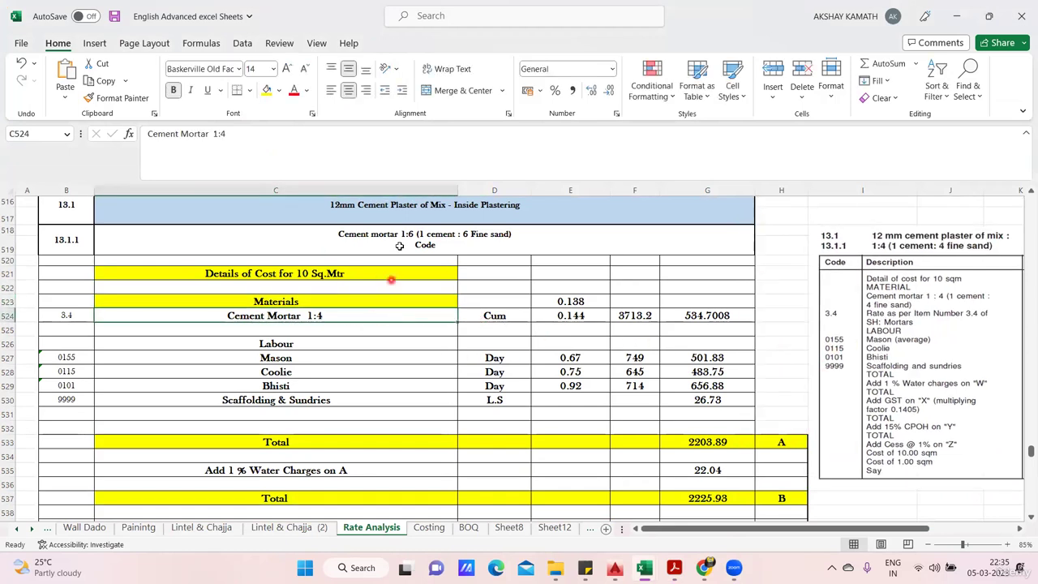
pyautogui.doubleClick(349, 316)
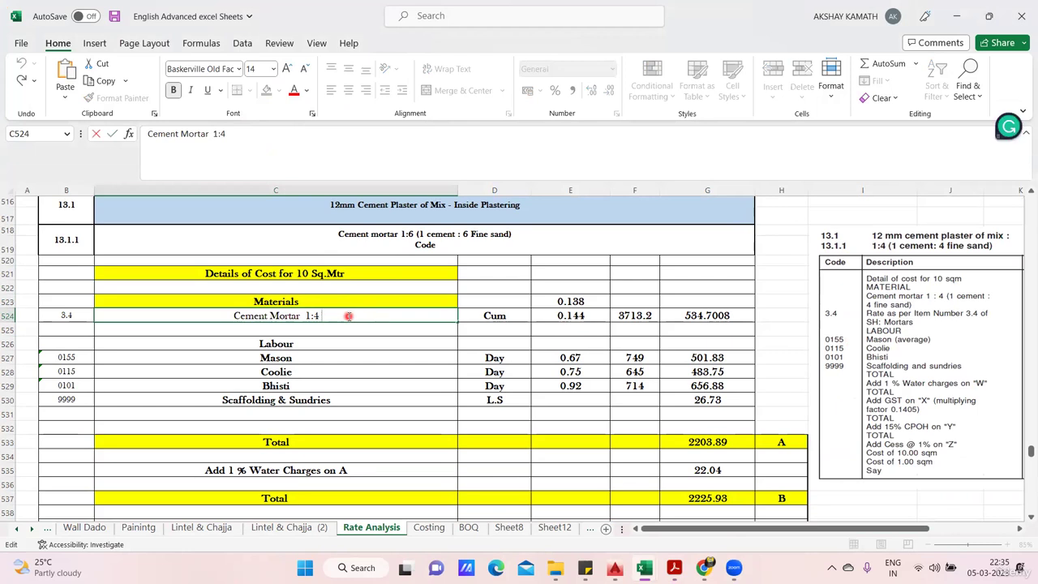
pyautogui.write('6')
pyautogui.click(394, 369)
pyautogui.click(346, 315)
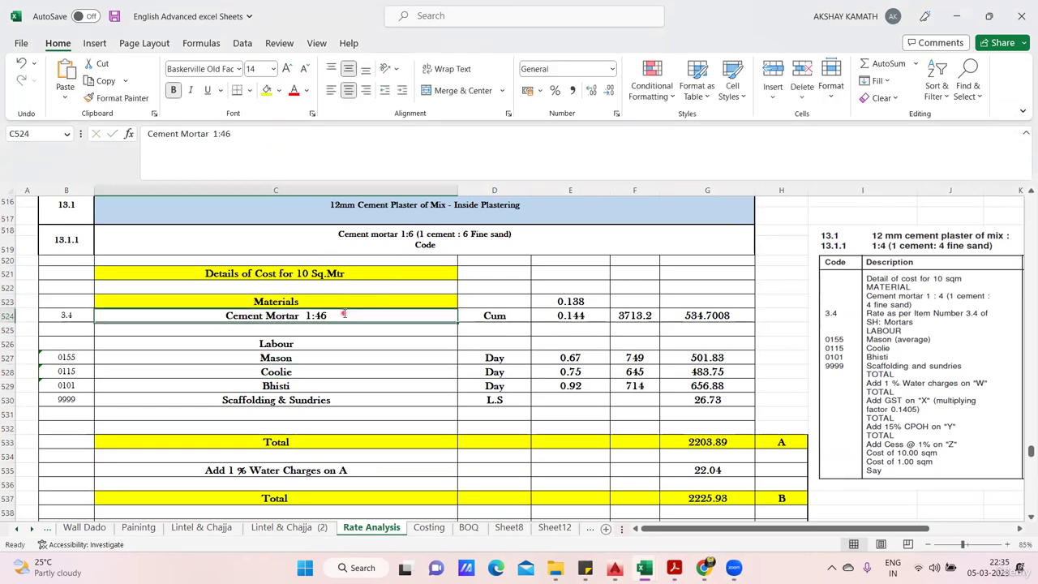
pyautogui.doubleClick(342, 314)
pyautogui.click(211, 317)
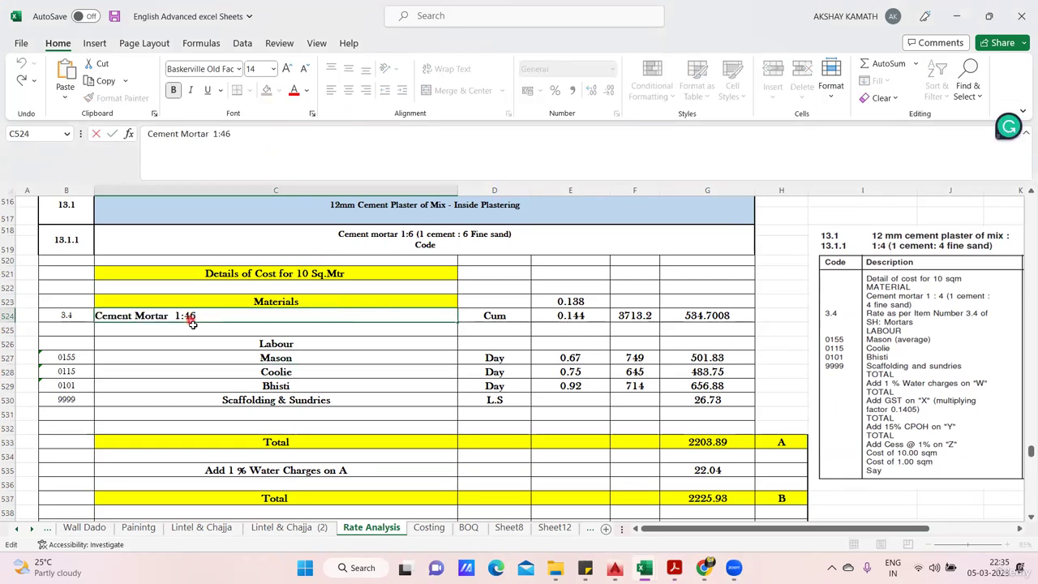
pyautogui.click(192, 321)
pyautogui.press('BackSpace')
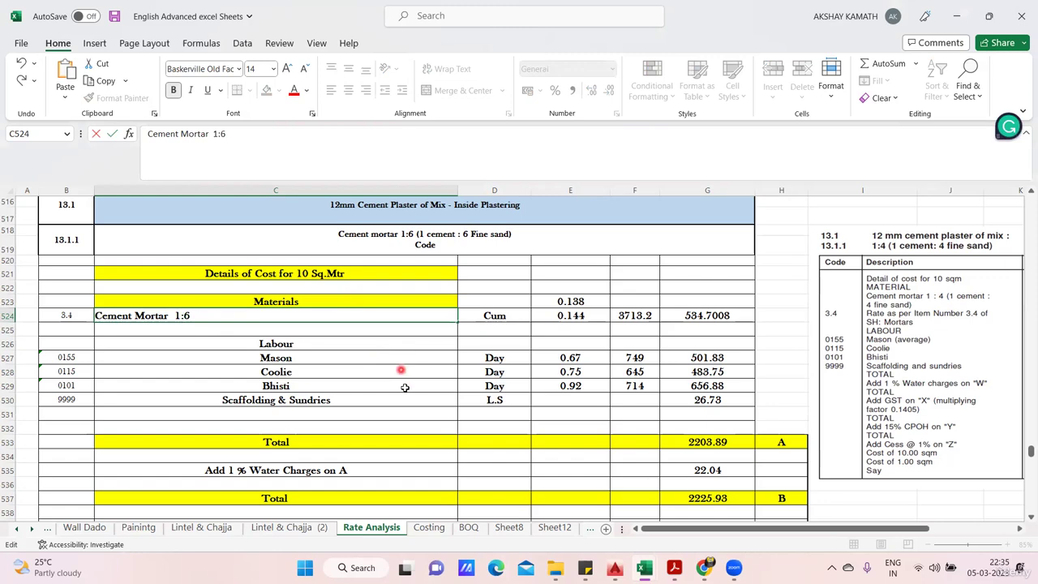
pyautogui.click(403, 376)
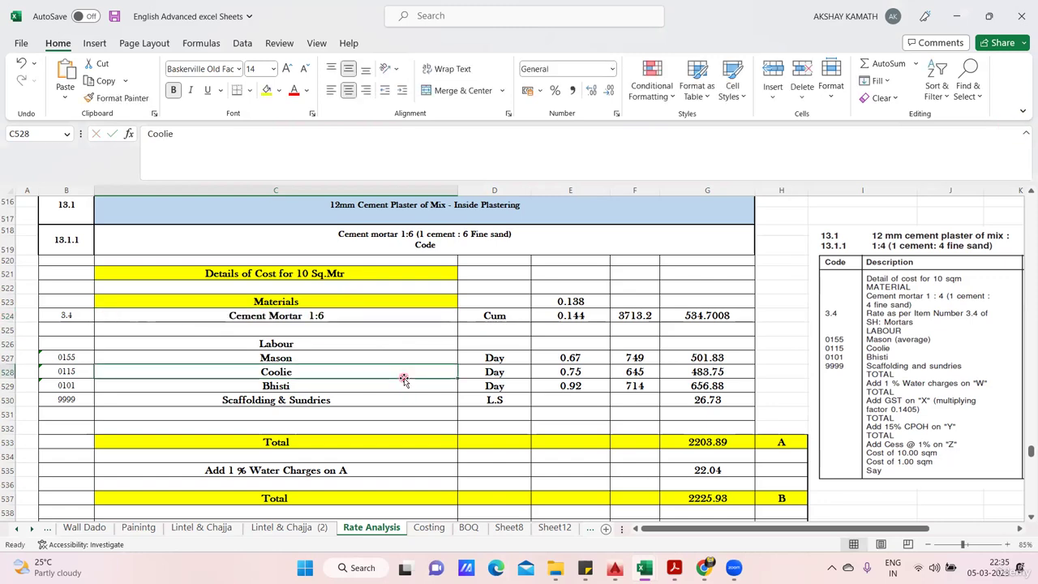
# - Compare the reference picture with item 13.1.2 for the 1:6 mix in the DAR_Vol2 PDF, and return to the Excel workbook
pyautogui.moveTo(831, 308); pyautogui.dragTo(620, 308)
pyautogui.moveTo(833, 304); pyautogui.dragTo(841, 311)
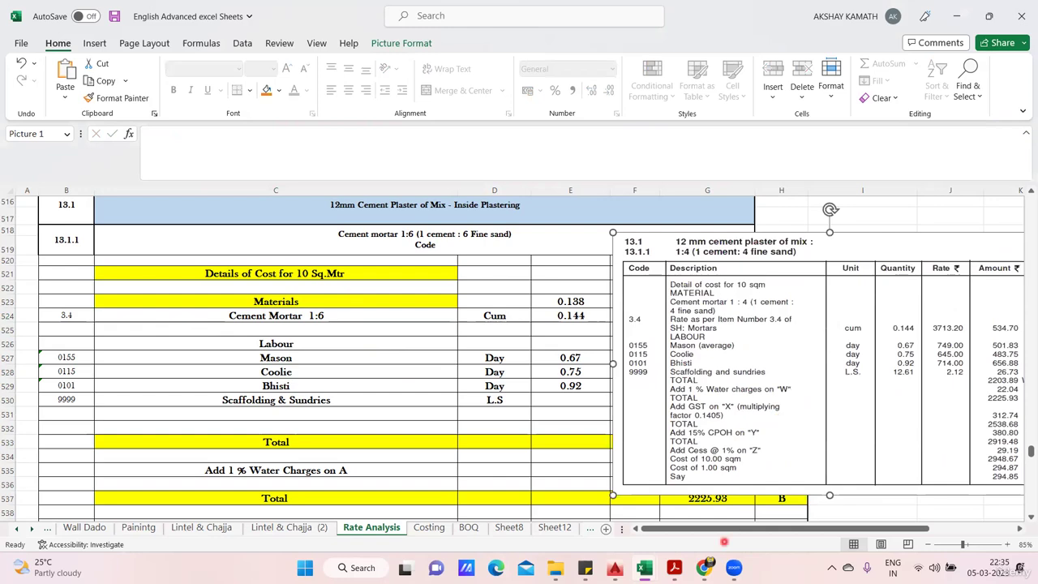
pyautogui.moveTo(675, 568)
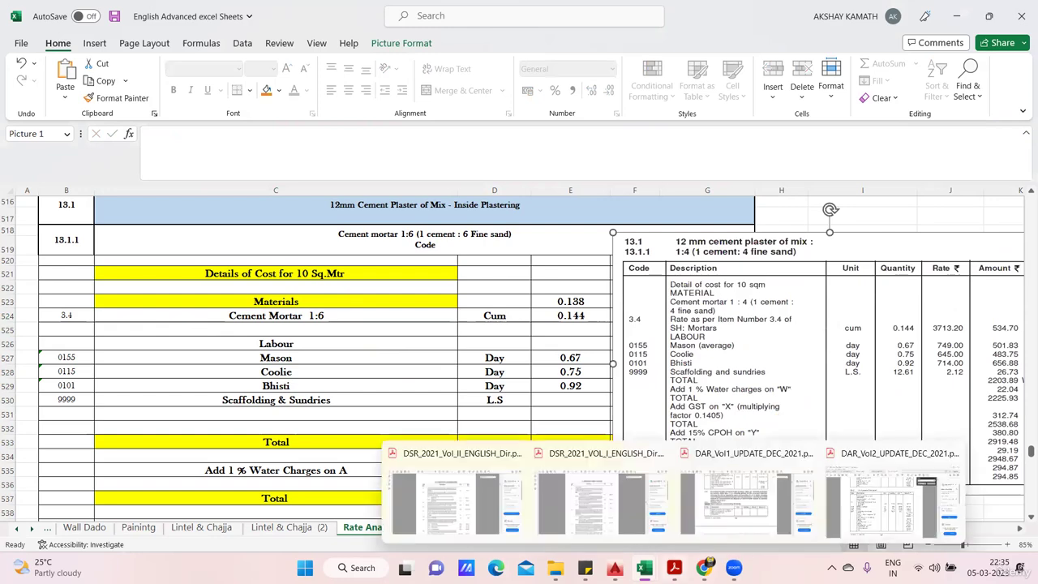
pyautogui.click(851, 505)
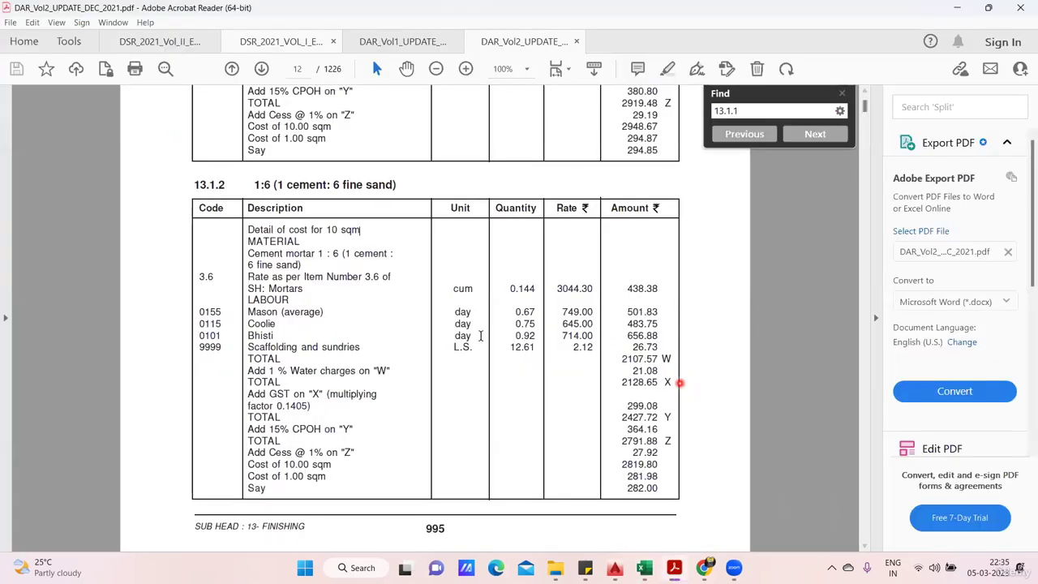
pyautogui.scroll(1, 454, 333)
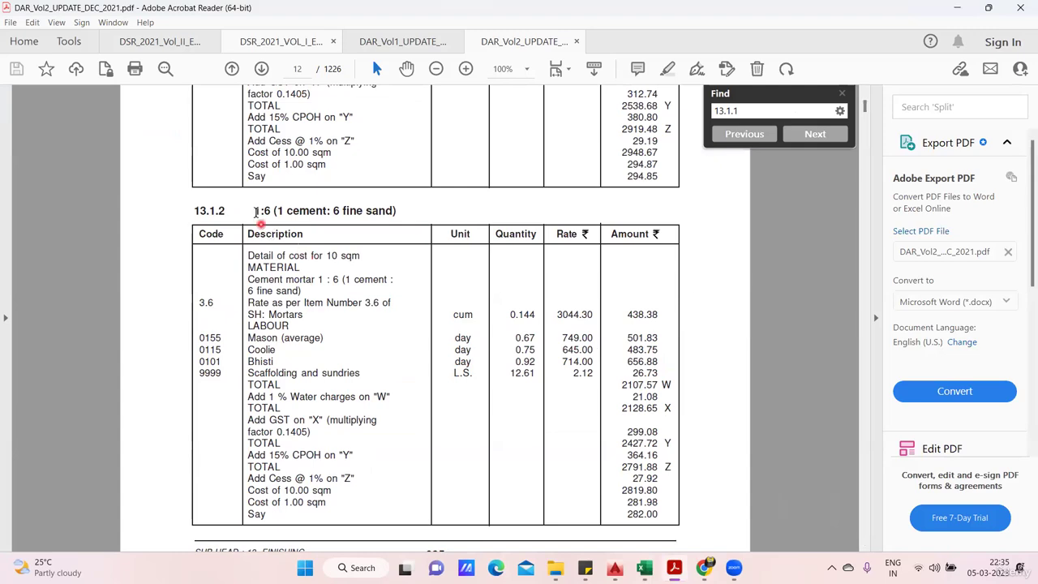
pyautogui.click(960, 9)
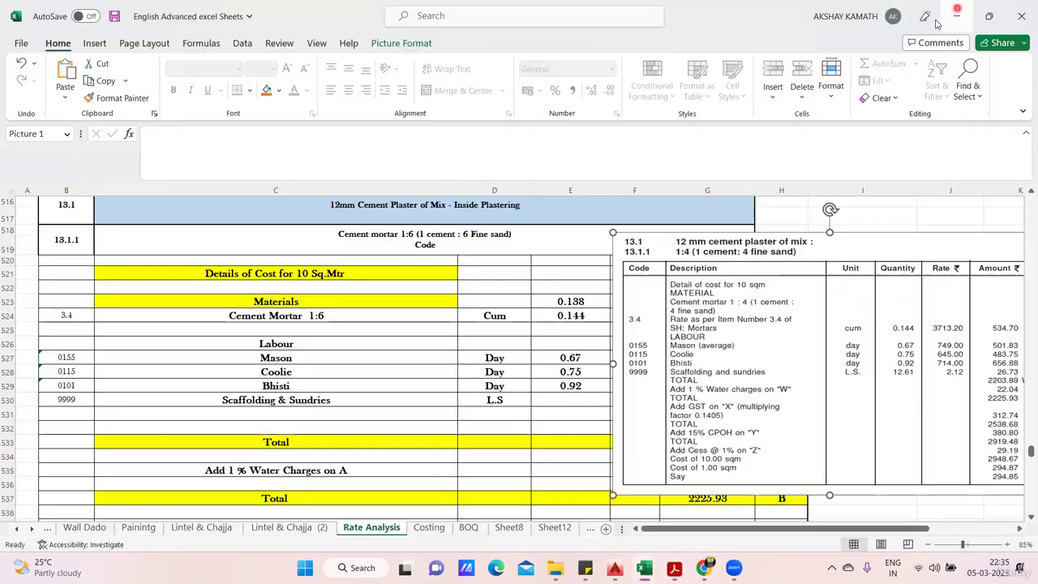
# - Move the reference picture off the rate table's mortar quantity, rate and amount cells and deselect it
pyautogui.moveTo(776, 357); pyautogui.dragTo(843, 383)
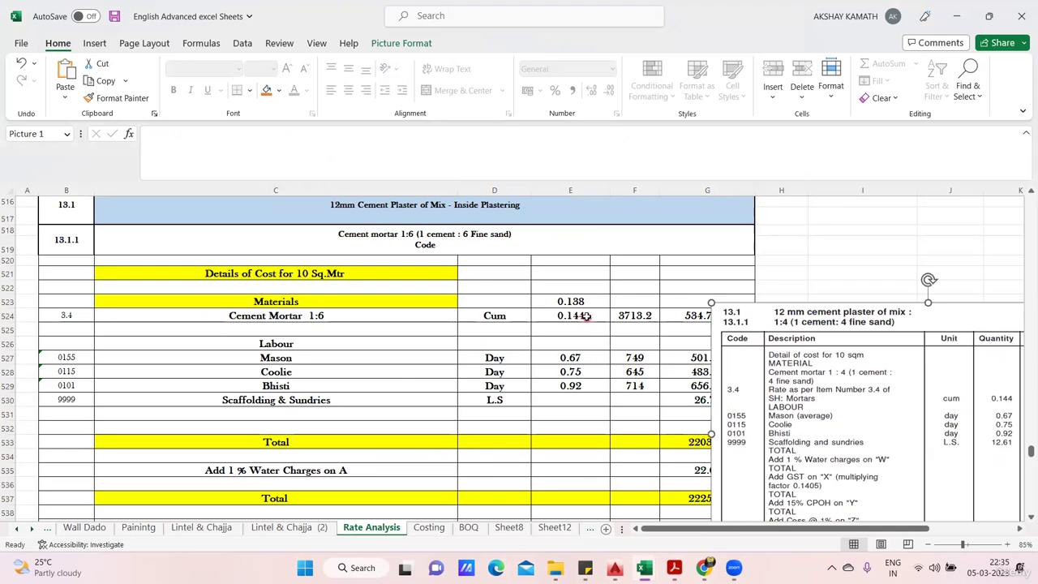
pyautogui.moveTo(748, 359); pyautogui.dragTo(750, 390)
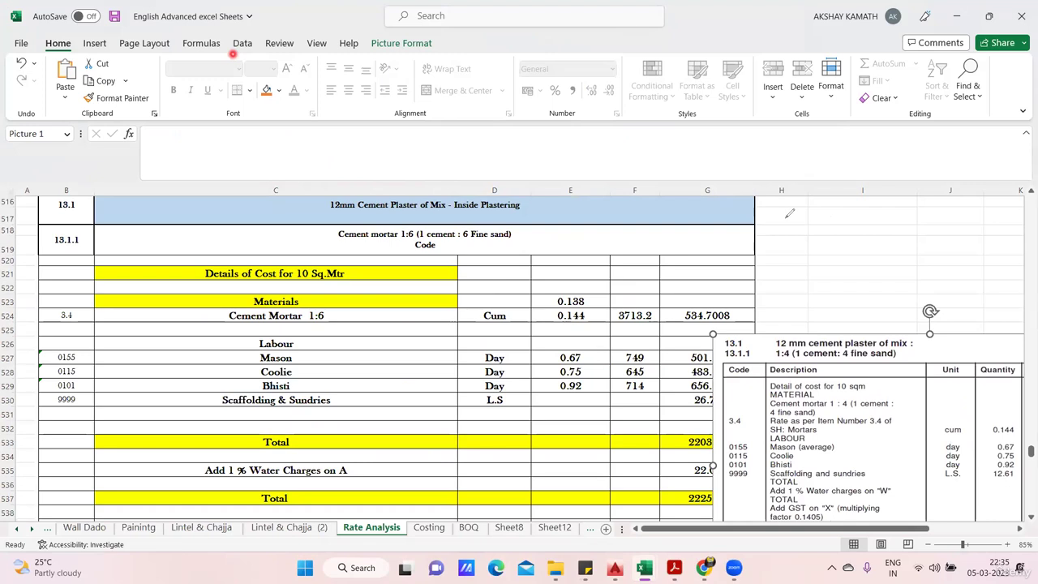
pyautogui.press('Escape')
# - Enter the cement portion formula 1.44*1*1/7 in I520 and compare it with the mortar quantity in E524
pyautogui.click(829, 259)
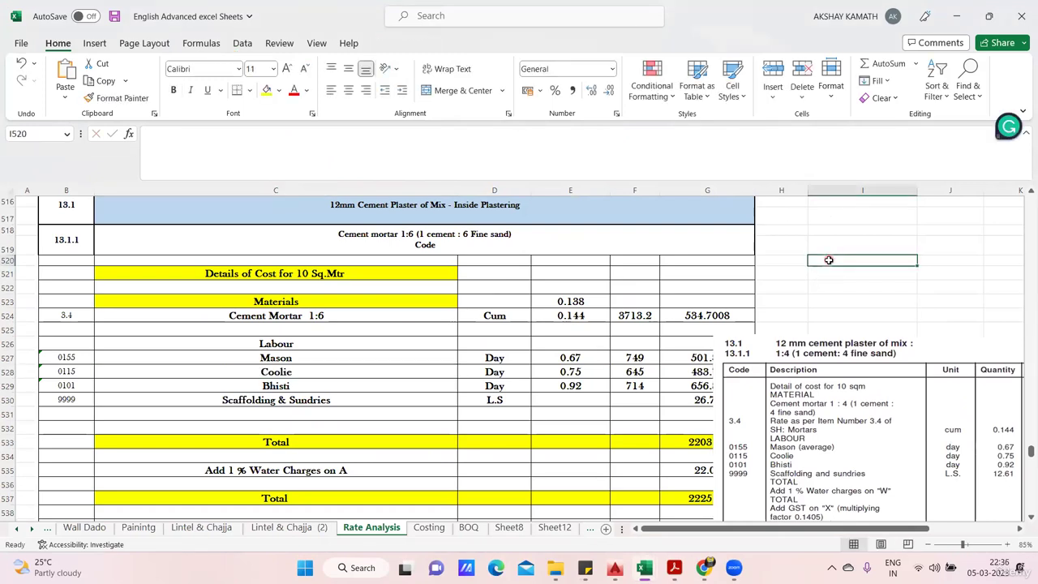
pyautogui.write('+1.')
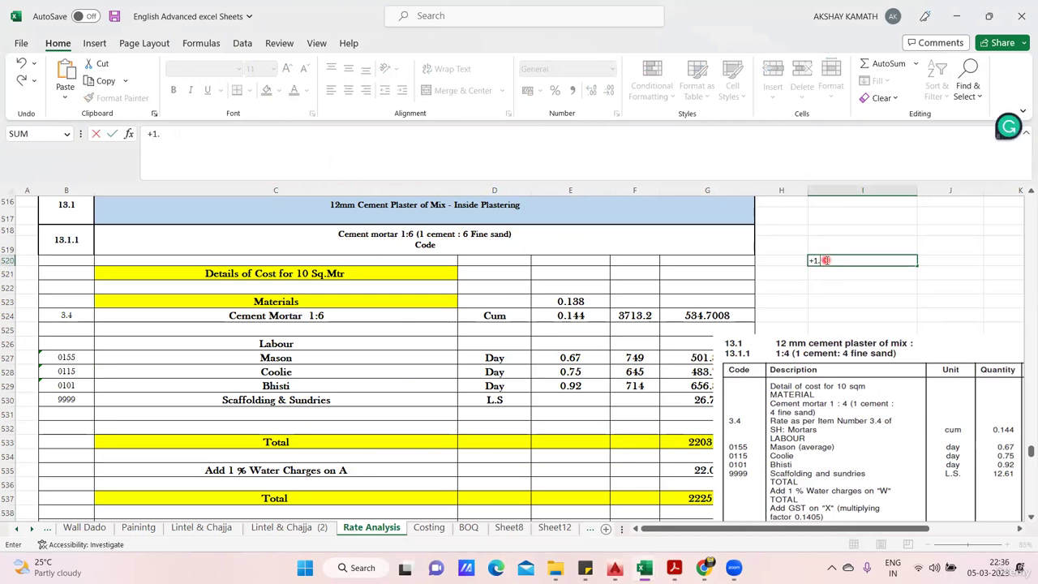
pyautogui.write('44*1*1/7')
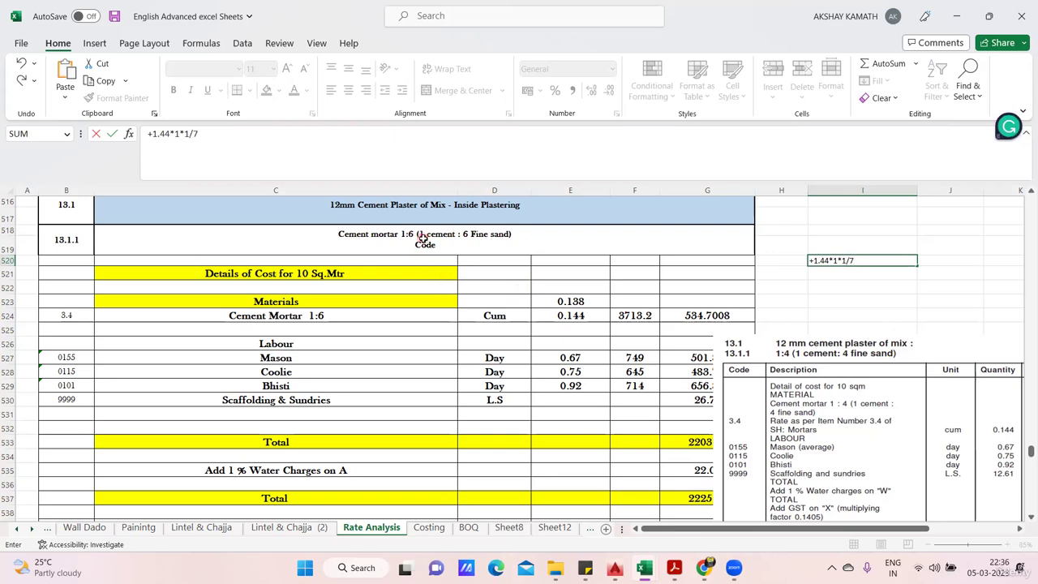
pyautogui.press('Return')
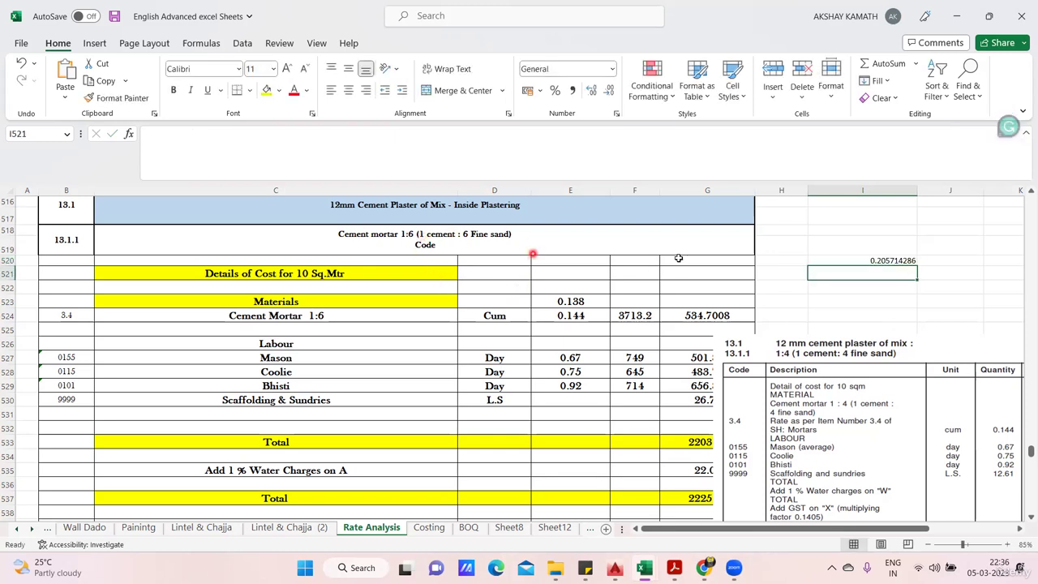
pyautogui.click(884, 260)
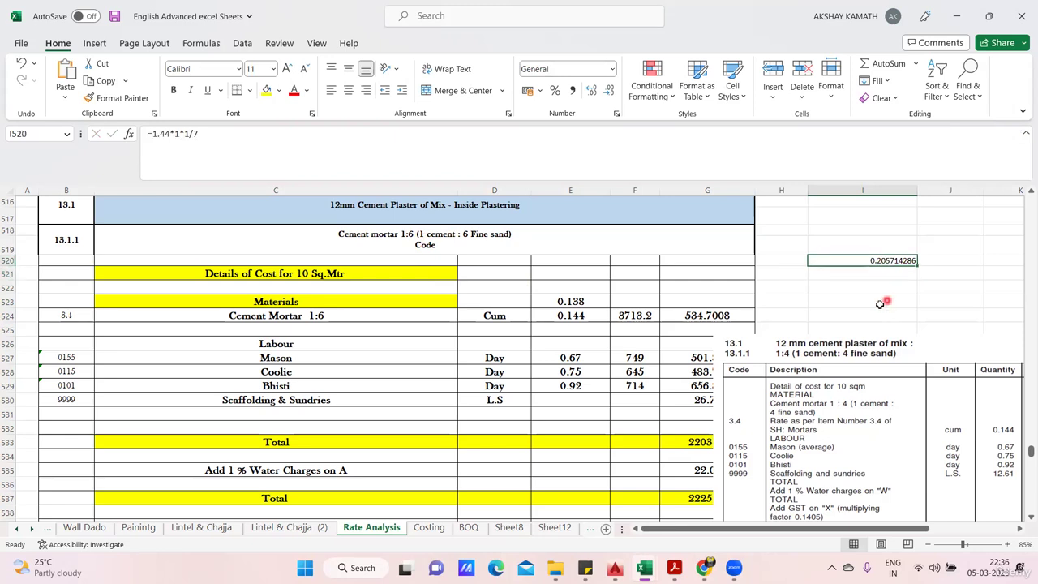
pyautogui.click(581, 315)
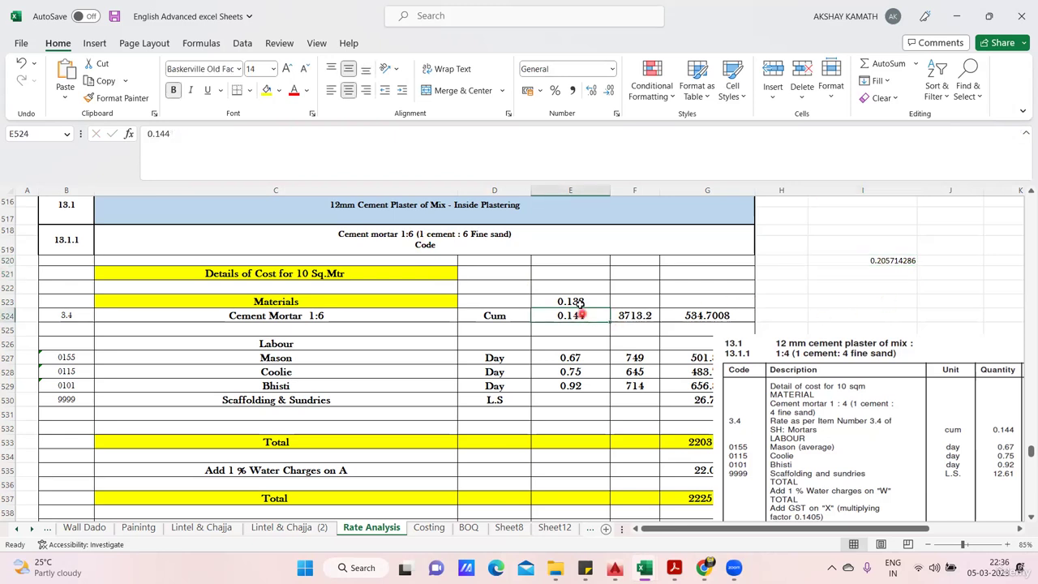
# - Compare the cement mortar quantities of items 13.1.1 and 13.1.2 in the DAR_Vol2 PDF, and return to the Excel workbook
pyautogui.moveTo(907, 395); pyautogui.dragTo(815, 296)
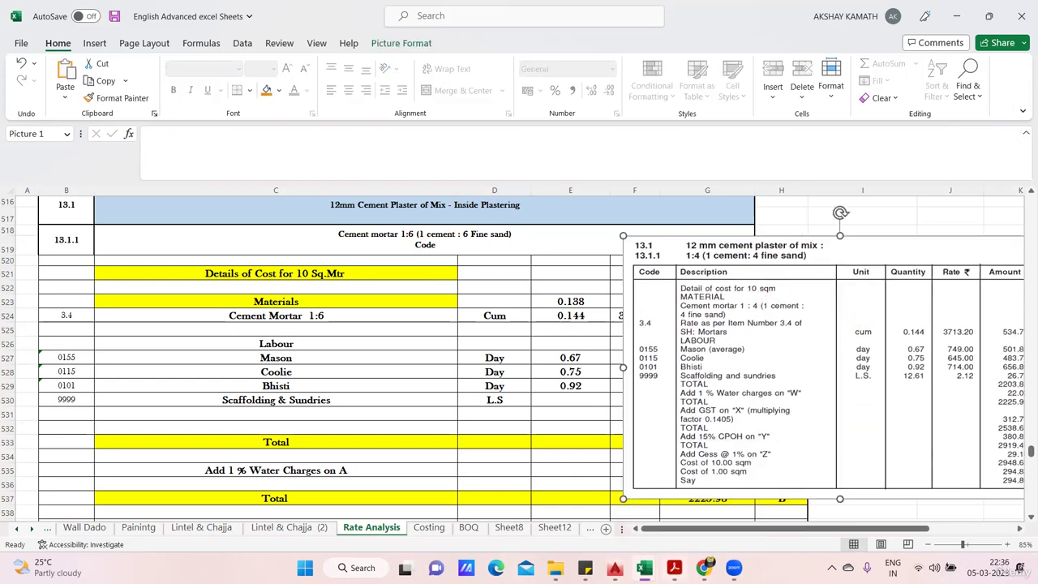
pyautogui.moveTo(675, 567)
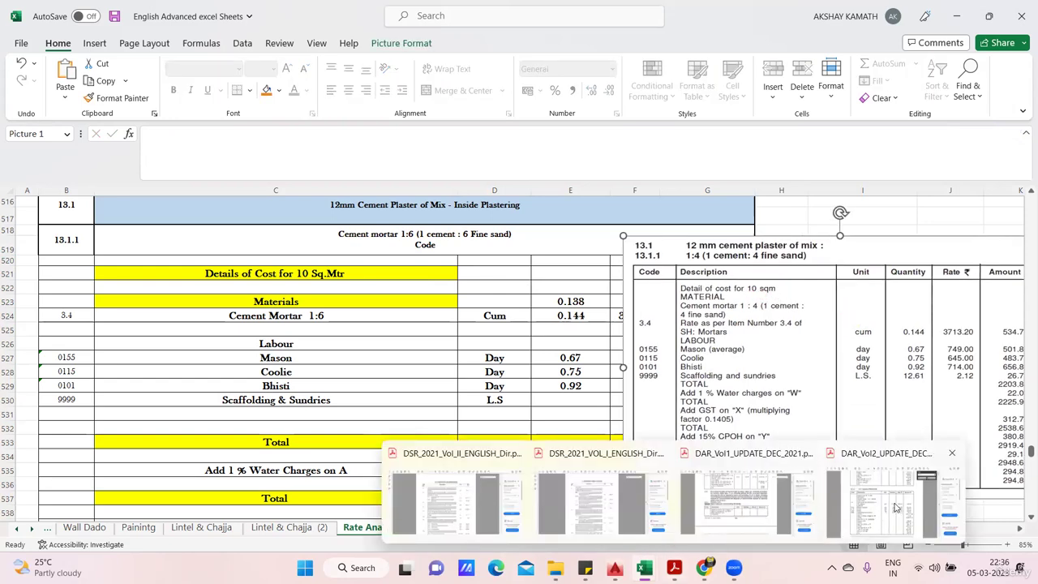
pyautogui.click(896, 507)
pyautogui.click(415, 309)
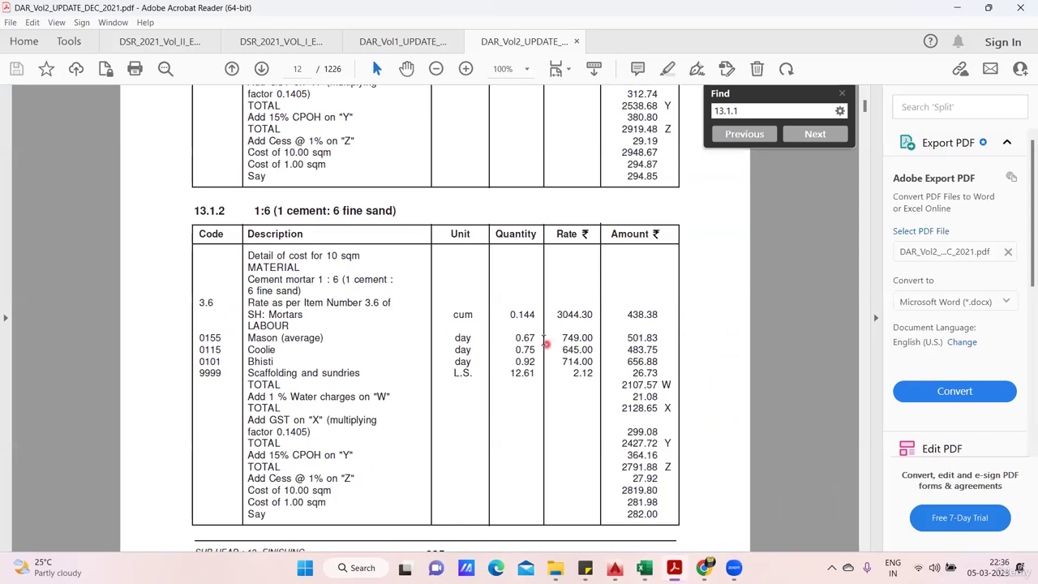
pyautogui.scroll(5, 545, 343)
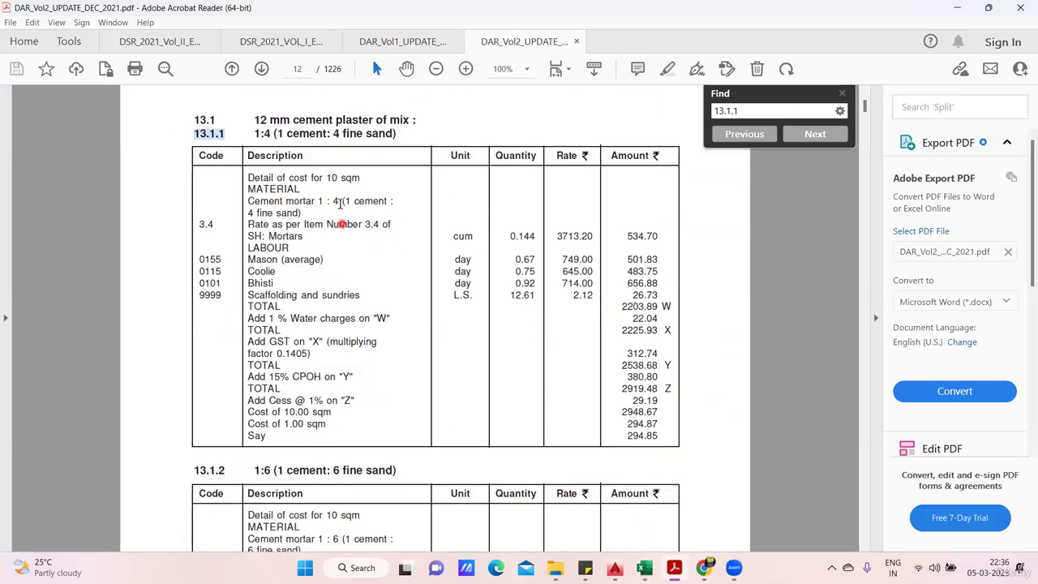
pyautogui.scroll(-4, 550, 344)
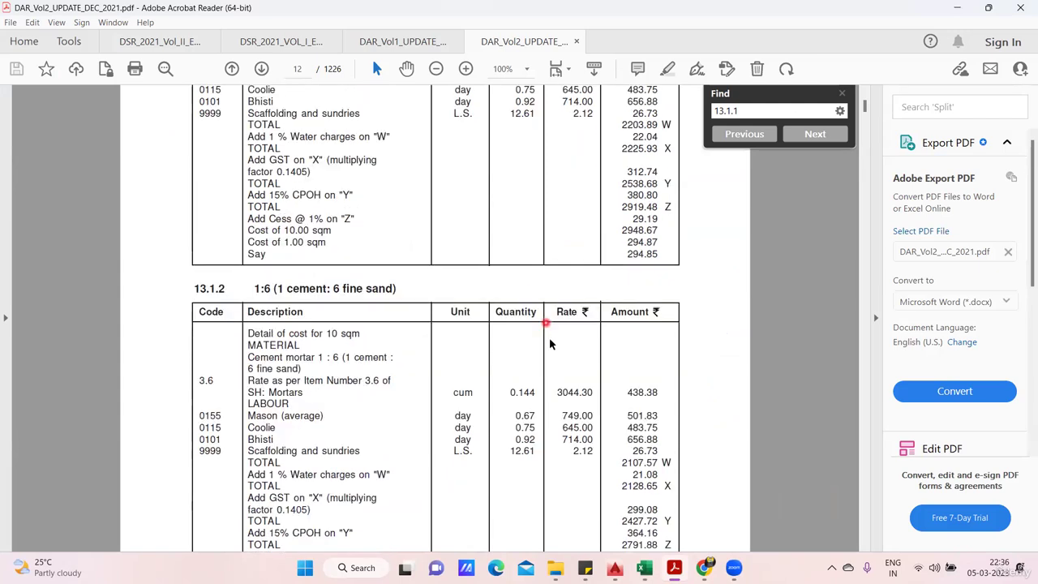
pyautogui.doubleClick(523, 394)
pyautogui.click(468, 425)
pyautogui.doubleClick(522, 394)
pyautogui.click(529, 415)
pyautogui.scroll(1, 531, 420)
pyautogui.scroll(4, 531, 420)
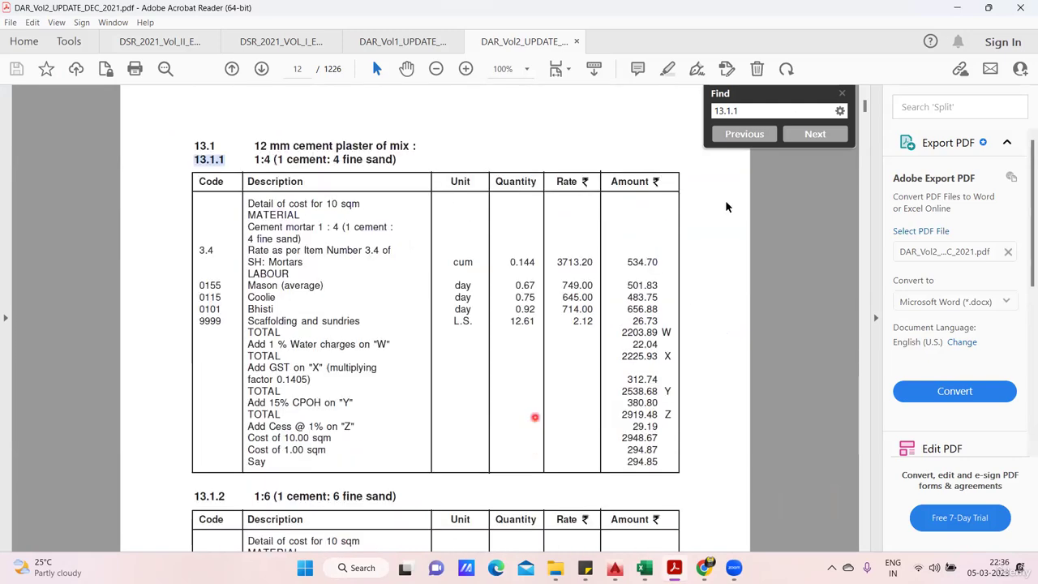
pyautogui.press('super+Down')
pyautogui.click(767, 349)
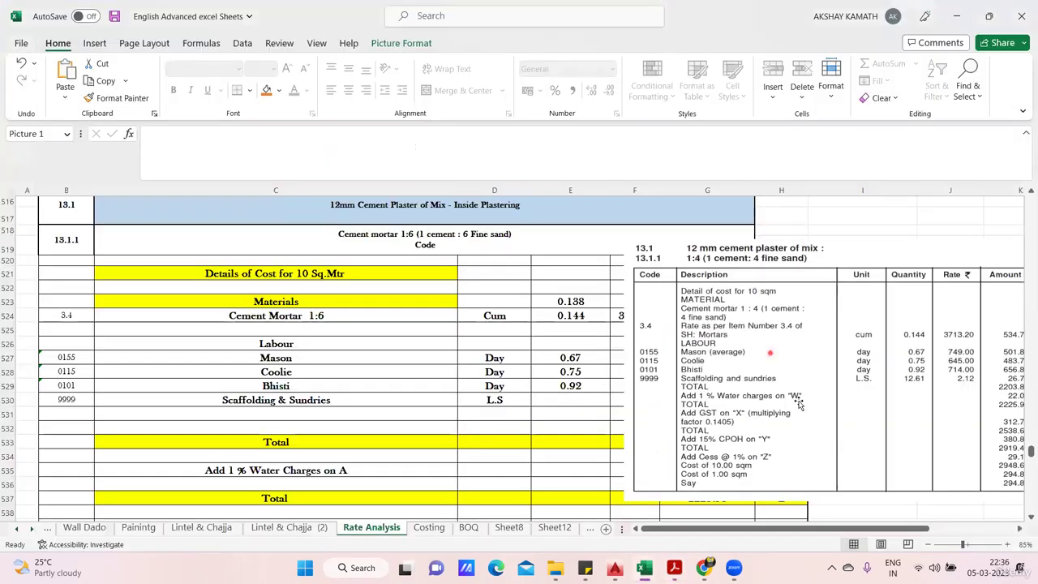
# - Move the reference picture down clear of the material and labour rows and change the I520 formula to =1.44*1*1/5
pyautogui.moveTo(891, 315); pyautogui.dragTo(954, 472)
pyautogui.click(889, 260)
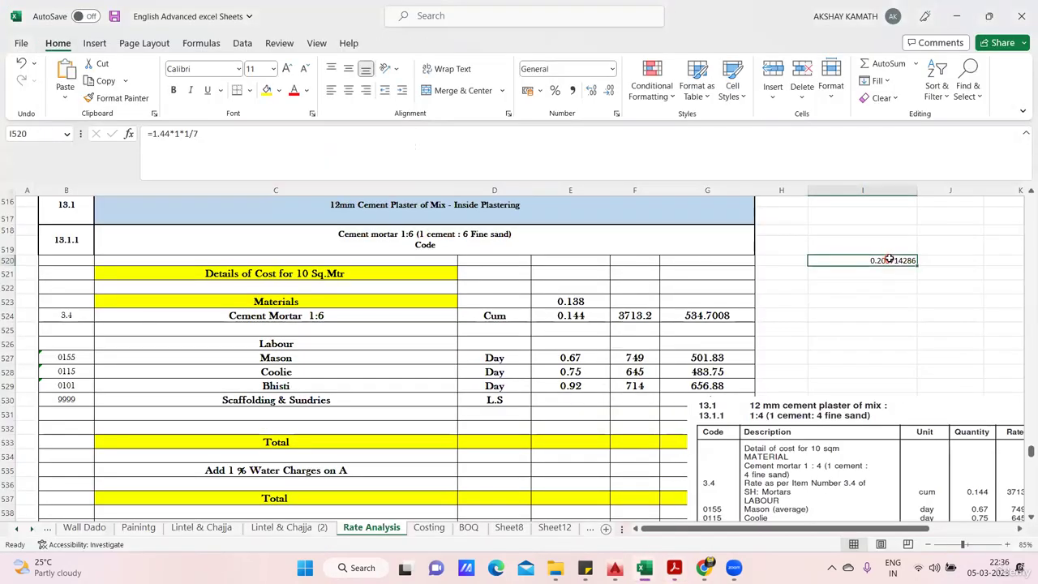
pyautogui.click(869, 301)
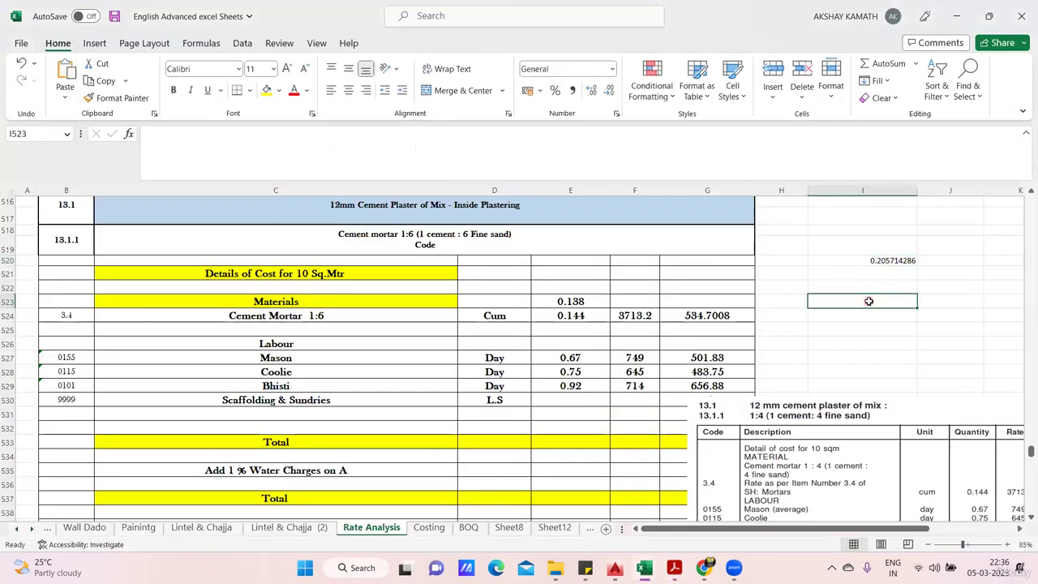
pyautogui.click(890, 259)
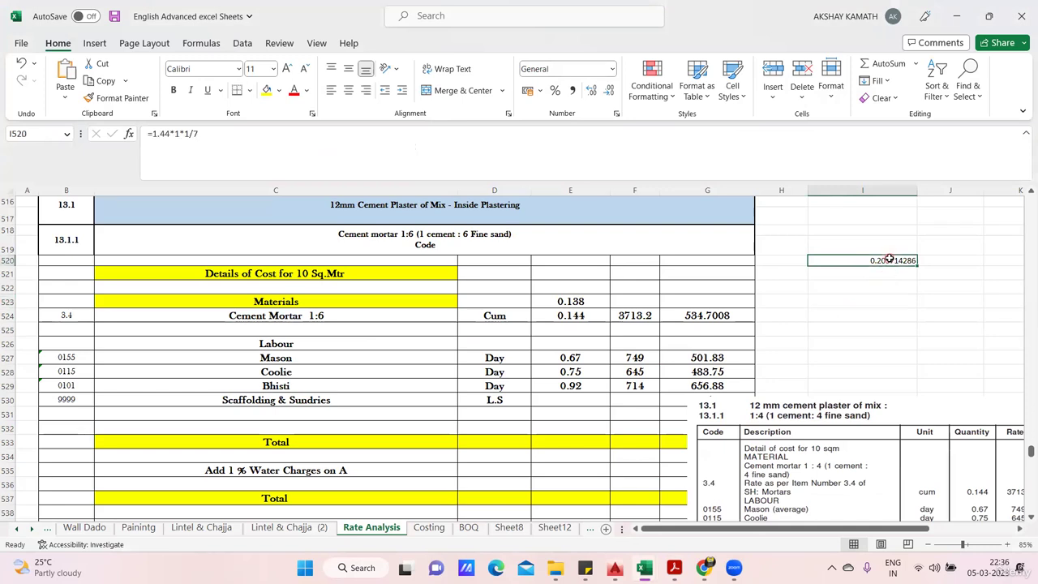
pyautogui.click(213, 136)
pyautogui.write('5')
pyautogui.press('Return')
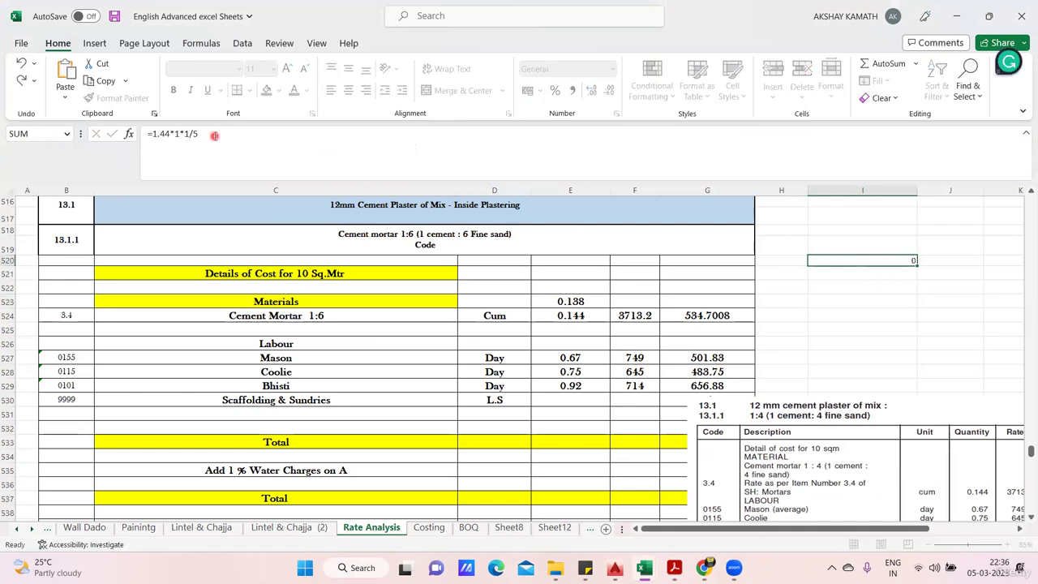
# - Compare the mortar quantities in E523 and E524 with the formula in I520
pyautogui.click(570, 316)
pyautogui.click(574, 301)
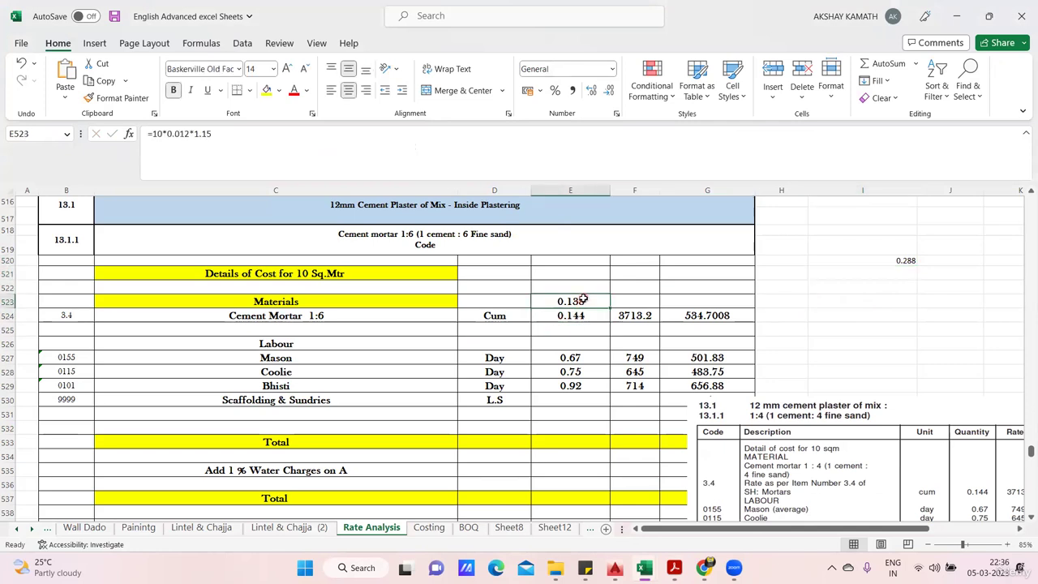
pyautogui.click(886, 315)
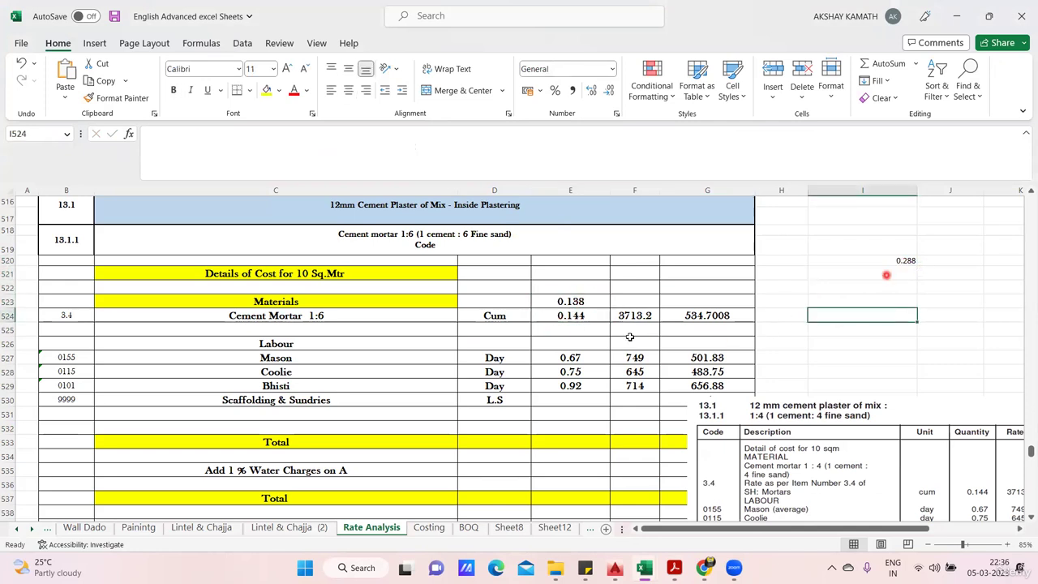
pyautogui.click(583, 301)
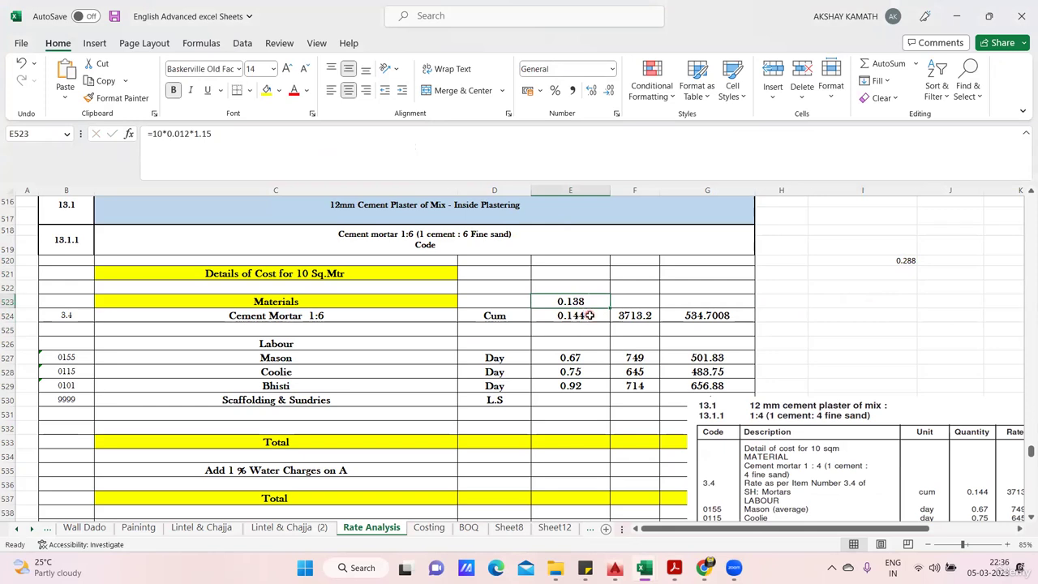
pyautogui.click(590, 316)
pyautogui.click(910, 260)
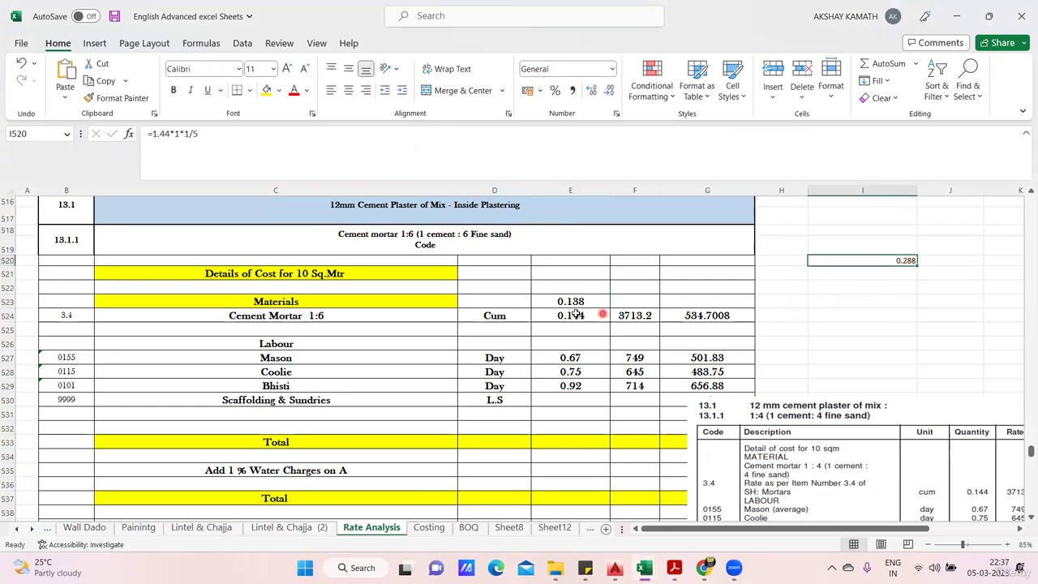
# - Calculate the plaster volume in I523 as 10*0.012 and compare it with the quantities in E523 and E524
pyautogui.click(853, 301)
pyautogui.scroll(1, 851, 316)
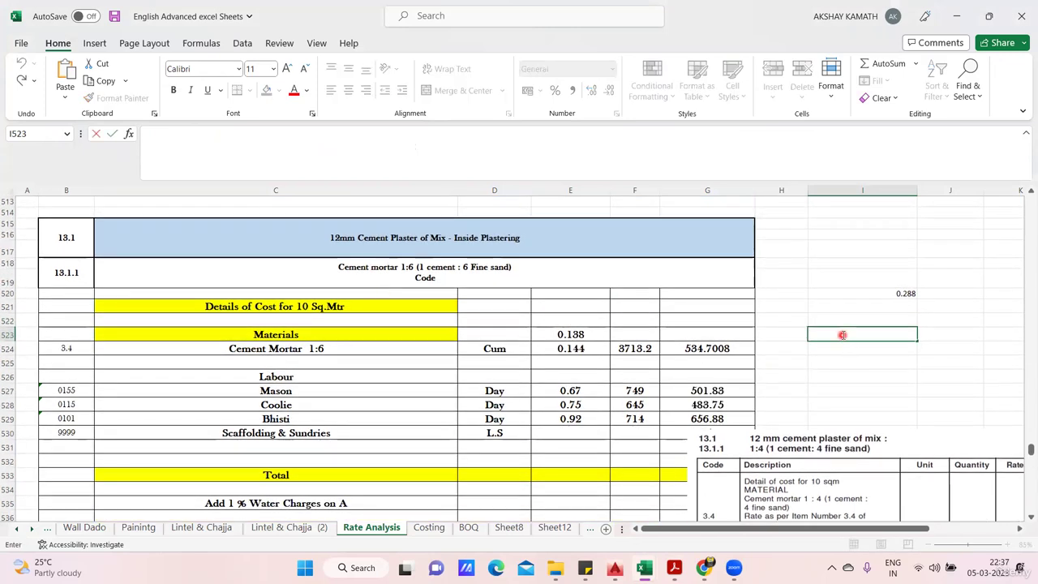
pyautogui.write('+10*0.012')
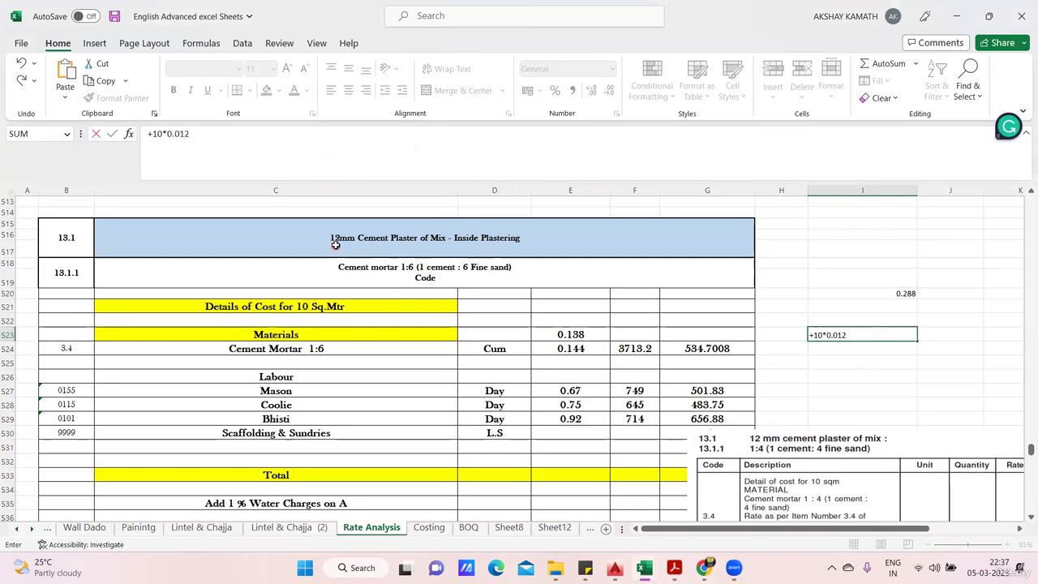
pyautogui.press('Return')
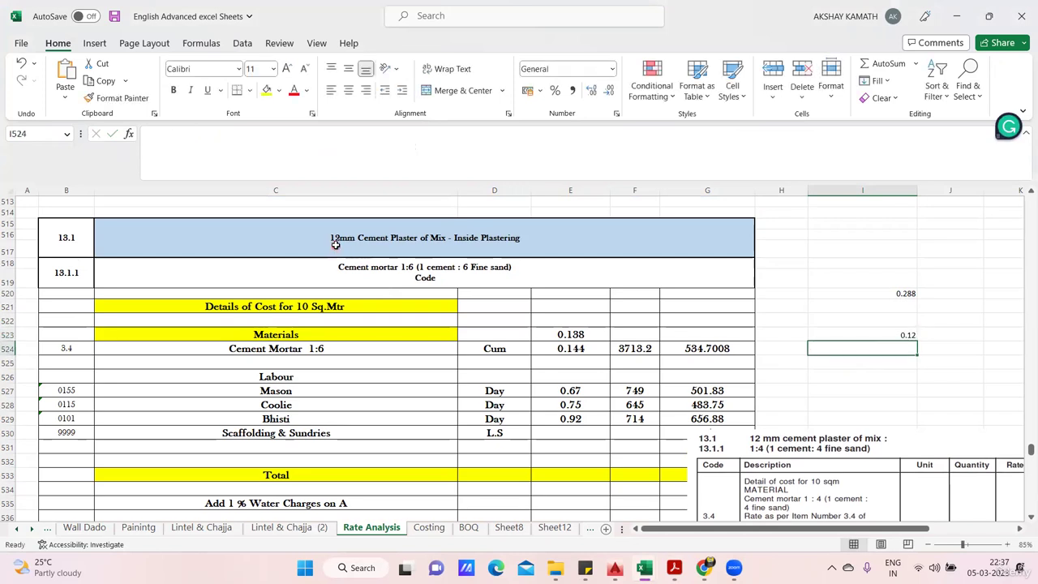
pyautogui.click(893, 336)
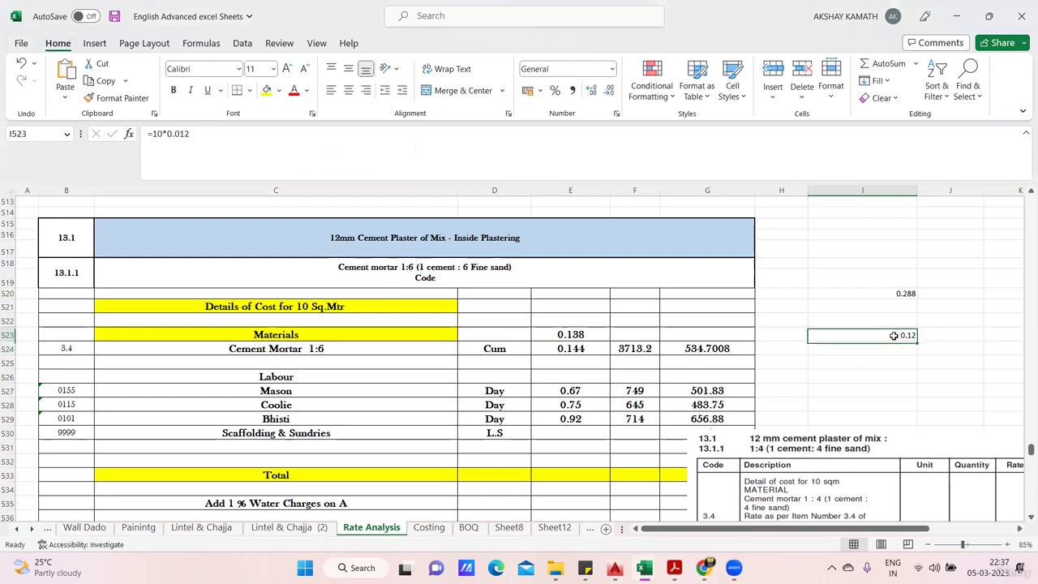
pyautogui.click(566, 335)
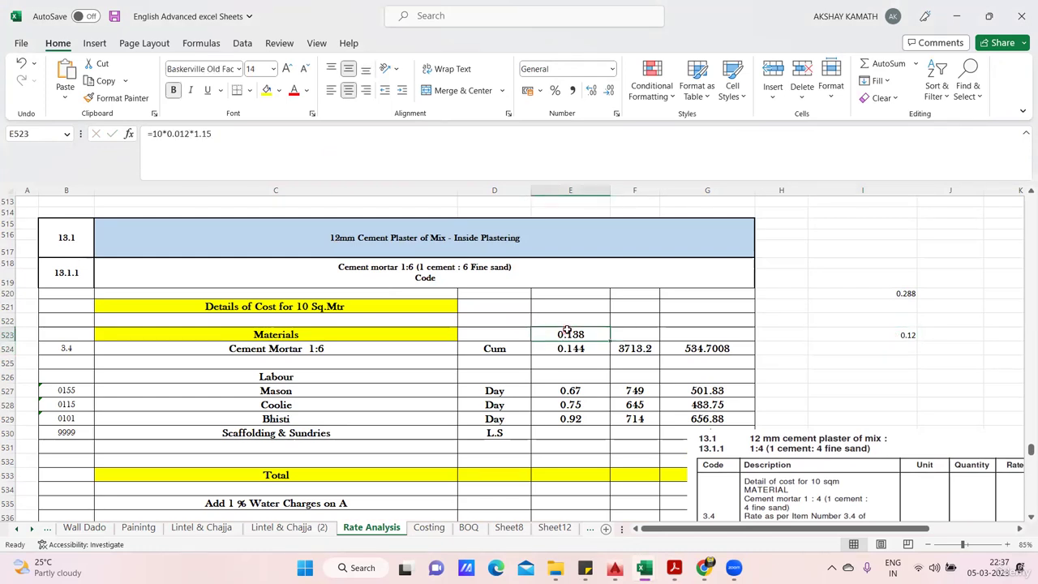
pyautogui.click(854, 334)
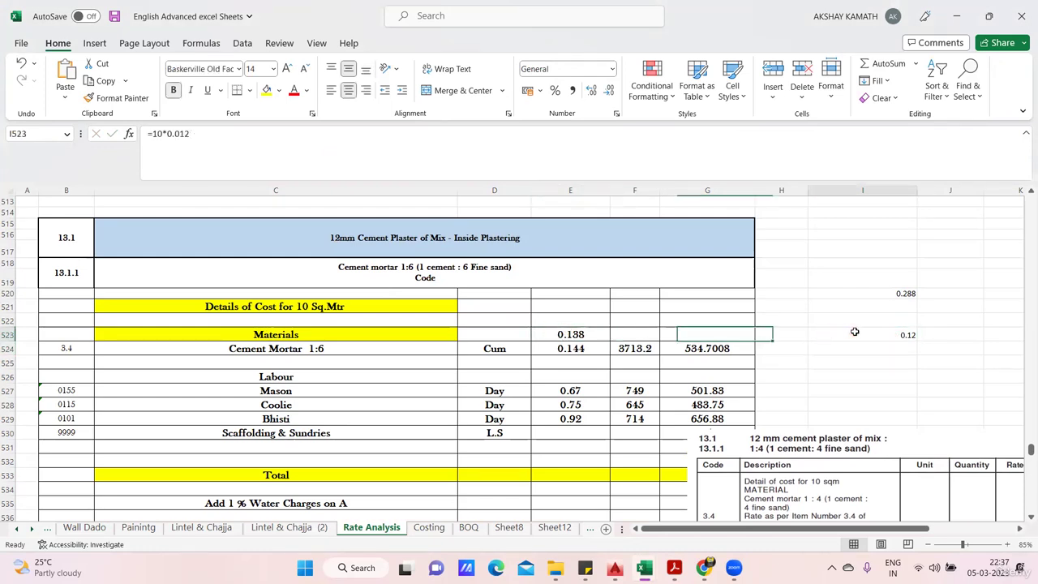
pyautogui.click(588, 350)
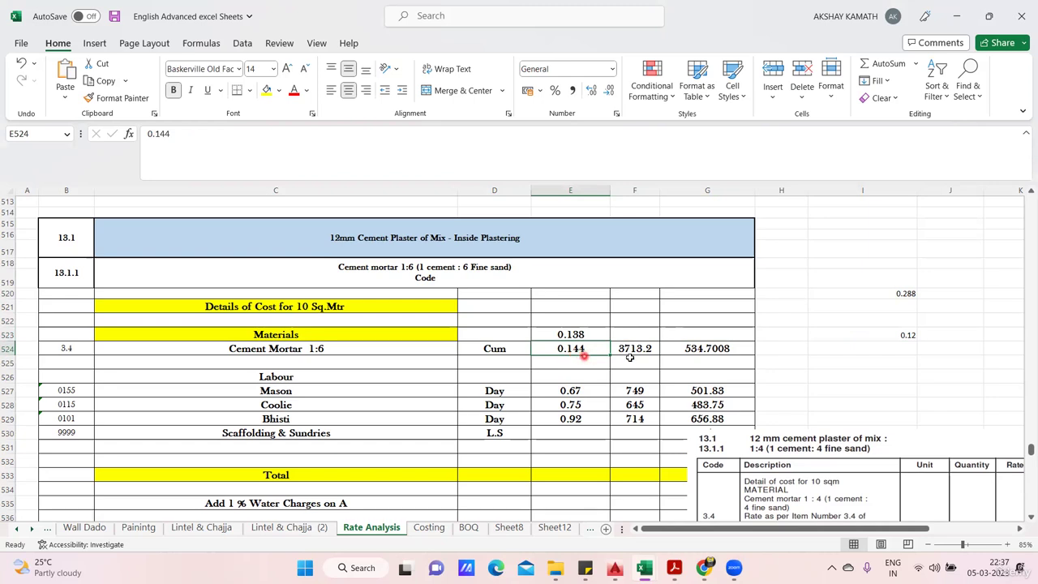
# - Extend the volume formula in I523 to =10*0.012*1.2 and check it against the mortar quantity in E524
pyautogui.click(899, 339)
pyautogui.click(278, 142)
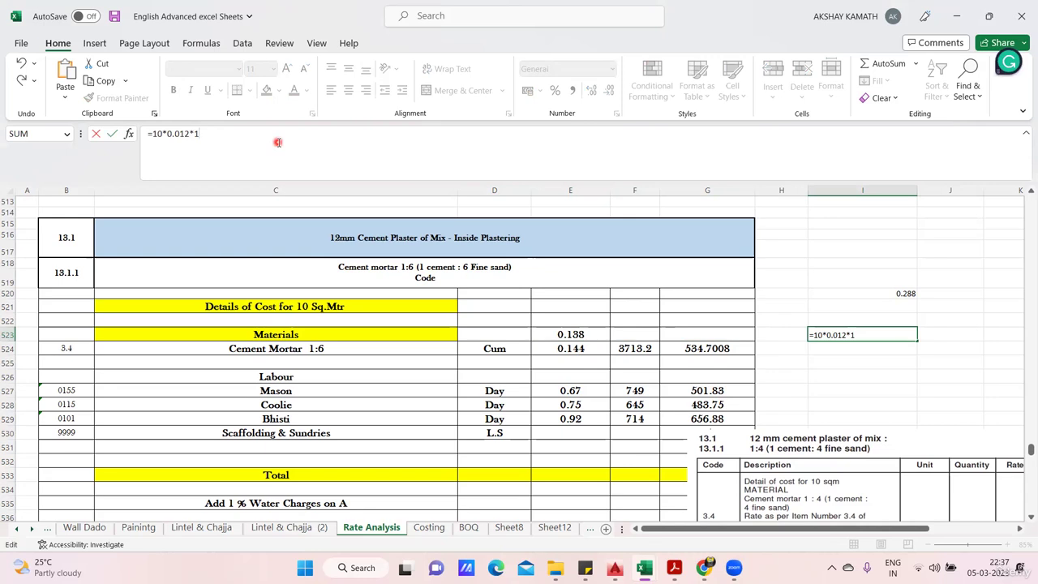
pyautogui.press('Return')
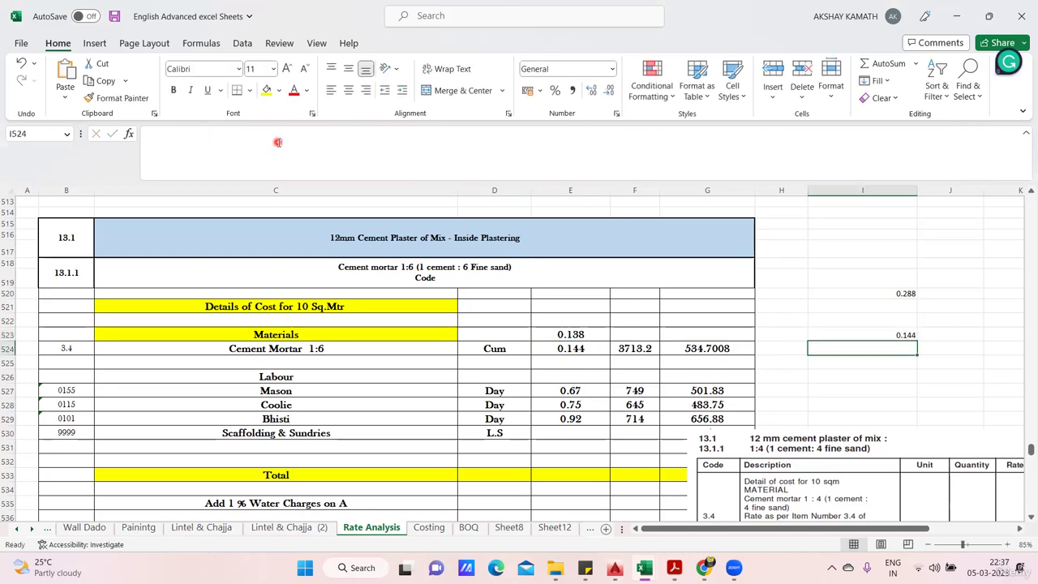
pyautogui.click(869, 334)
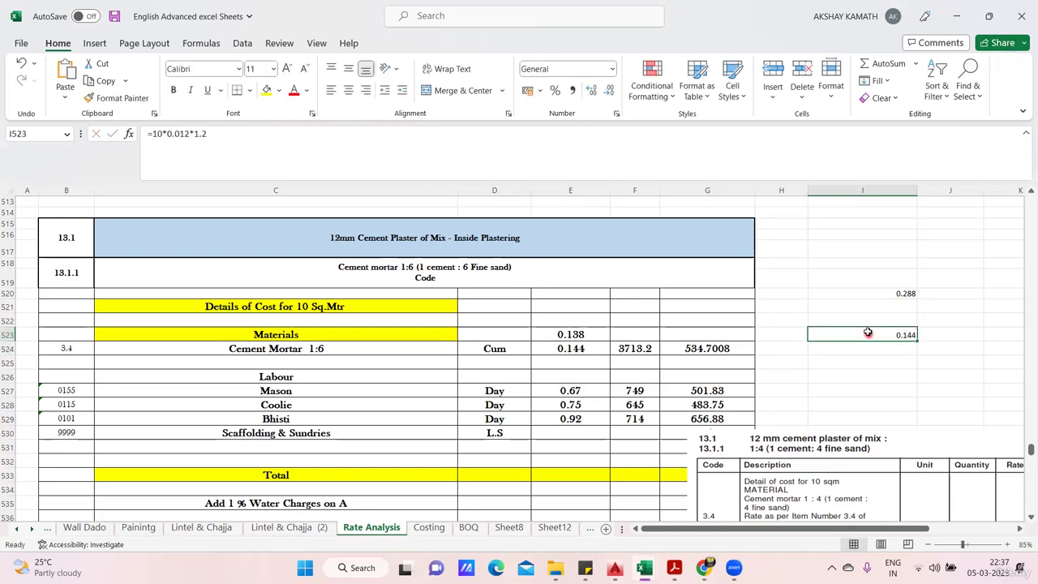
pyautogui.click(590, 348)
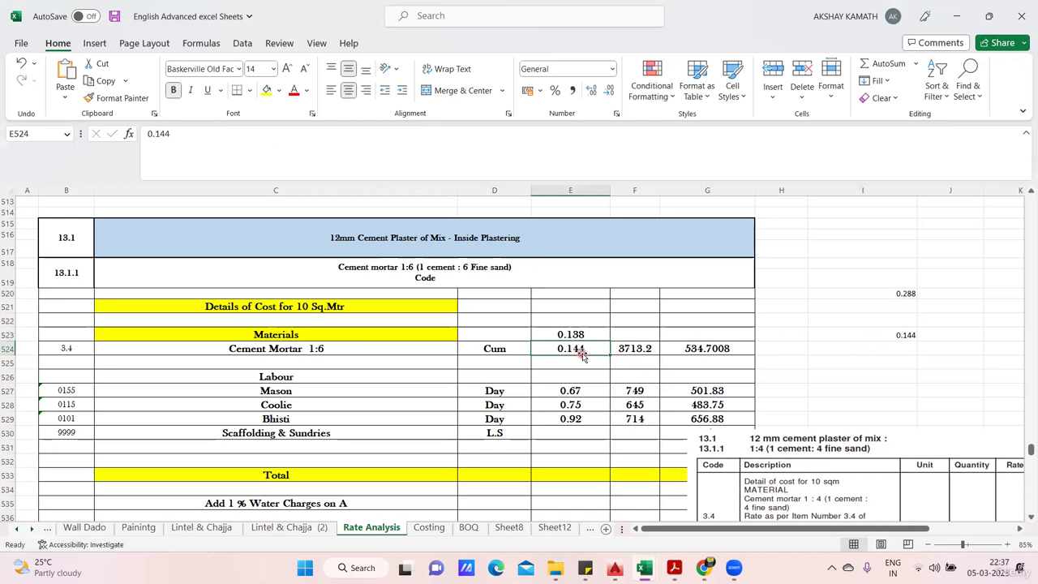
pyautogui.scroll(-1, 490, 340)
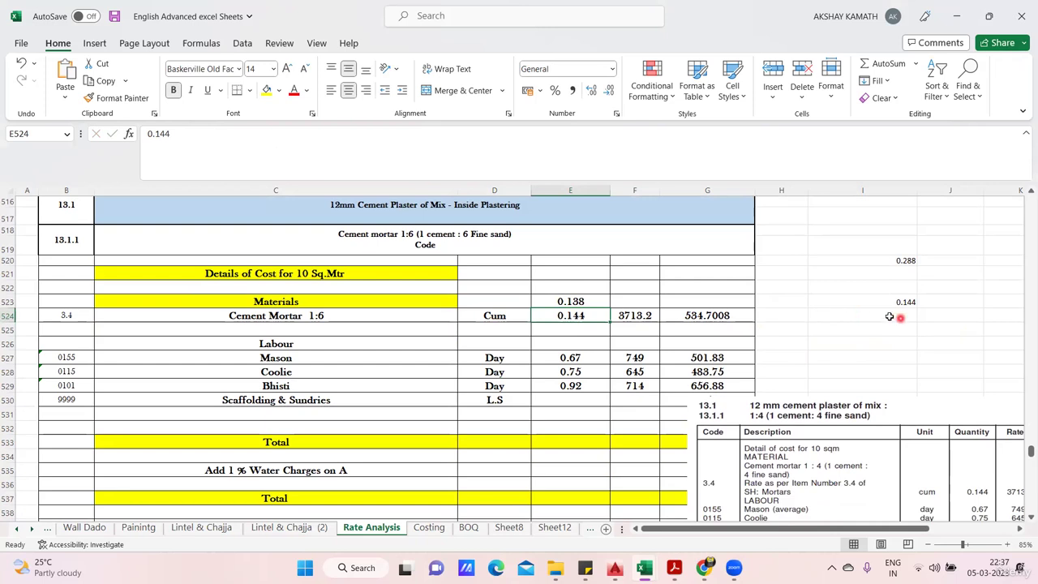
# - Review the volume formula in I523 and calculate the plaster volume without the factor in I524 as 10*0.012
pyautogui.click(890, 316)
pyautogui.click(907, 303)
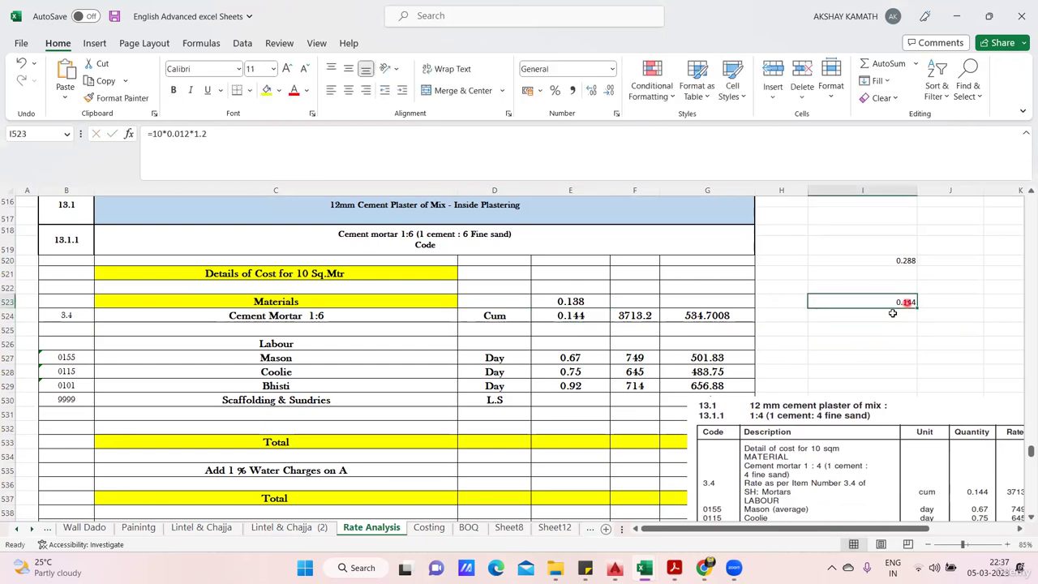
pyautogui.click(892, 315)
pyautogui.write('+')
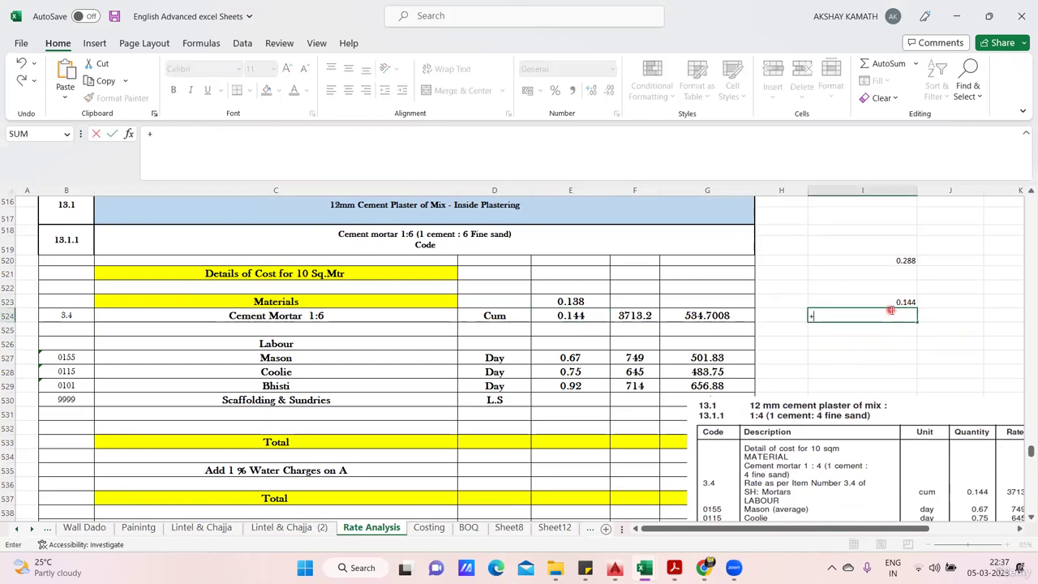
pyautogui.write('10*0.012')
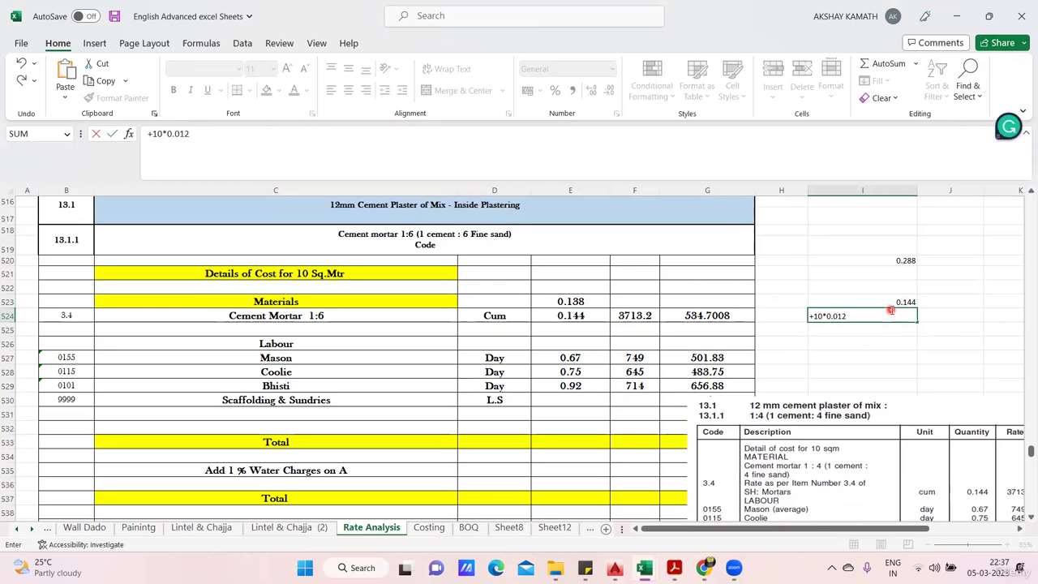
pyautogui.press('Return')
pyautogui.click(910, 316)
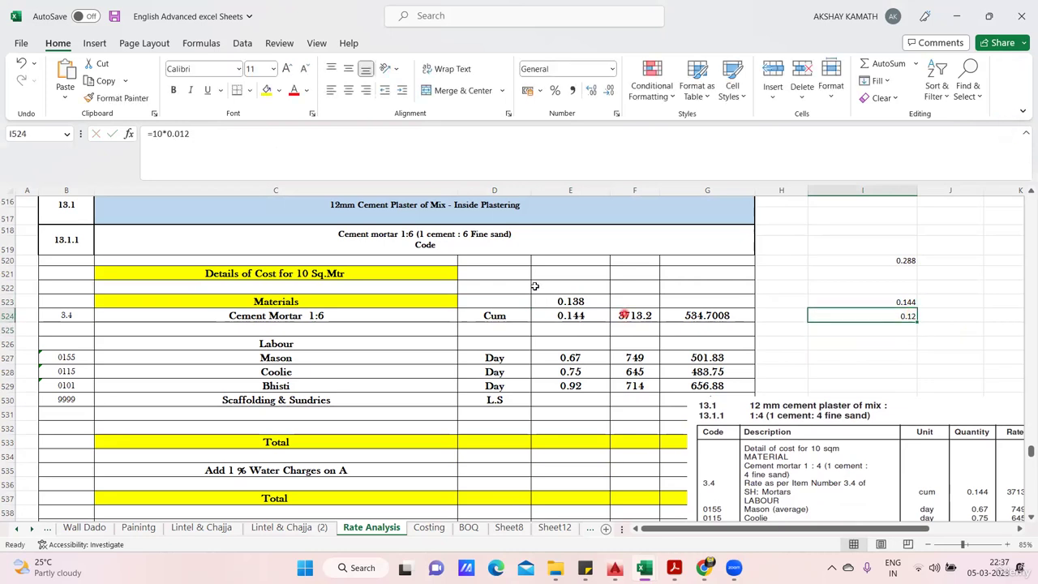
# - Extend the I524 formula to =10*0.012*1.2 and compare it with the mortar quantity in E524
pyautogui.click(844, 315)
pyautogui.click(415, 169)
pyautogui.write('*1.2')
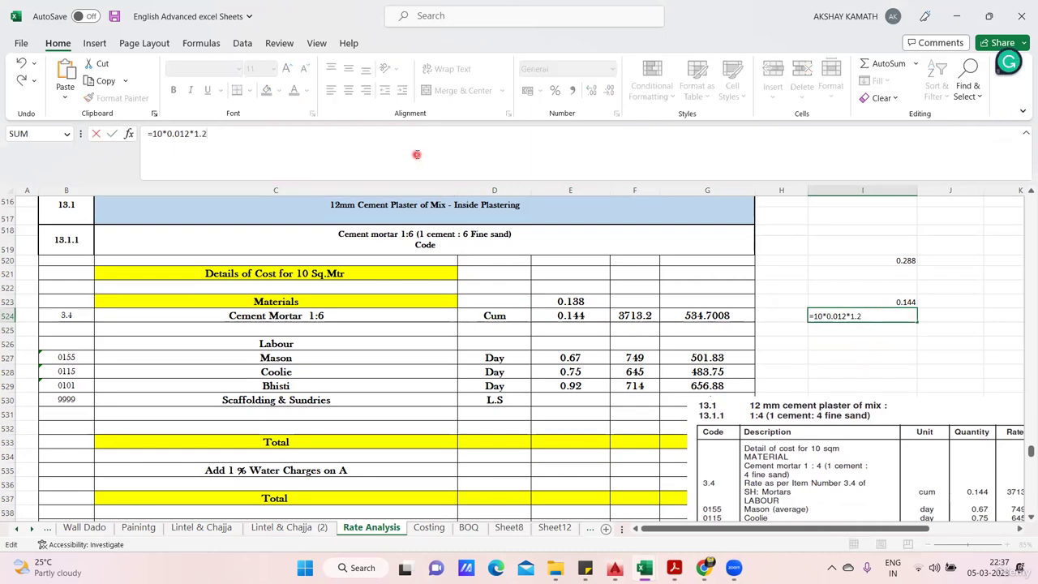
pyautogui.press('Return')
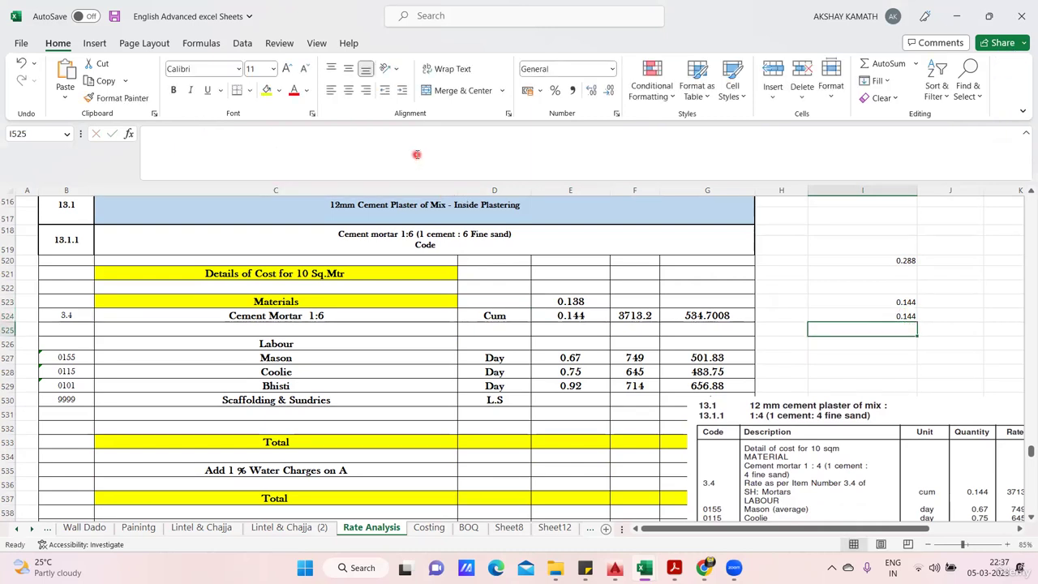
pyautogui.click(865, 315)
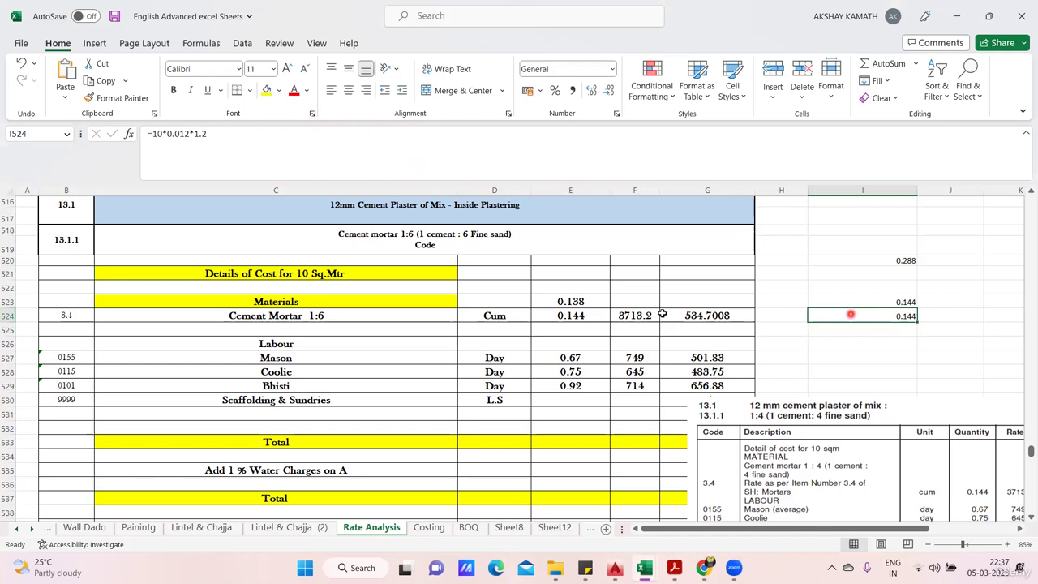
pyautogui.click(577, 318)
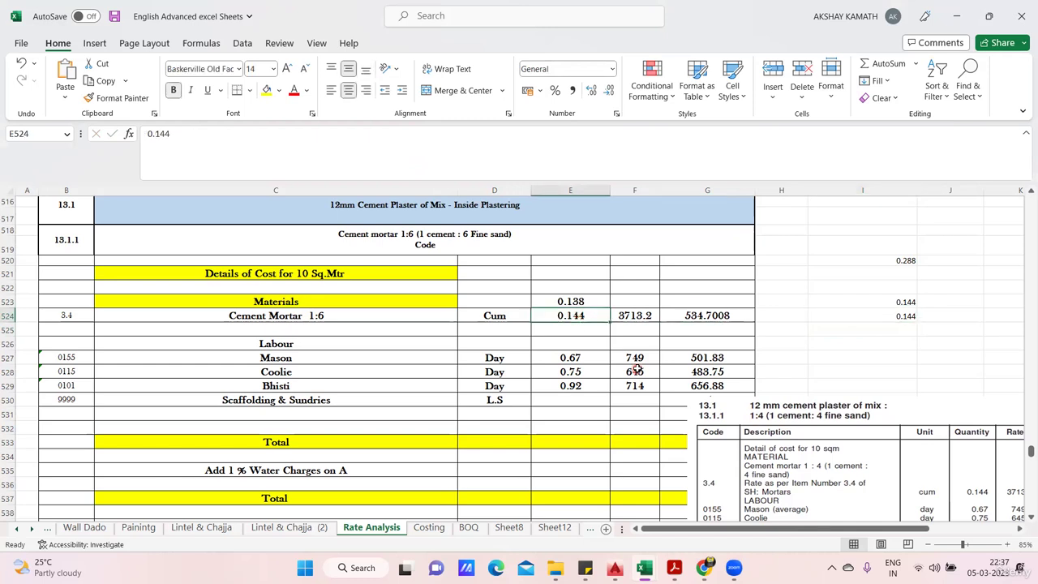
# - For the mortar rate in F524, set the sand part of the 1 cum mortar ratio to 6 on the Costing sheet
pyautogui.click(640, 318)
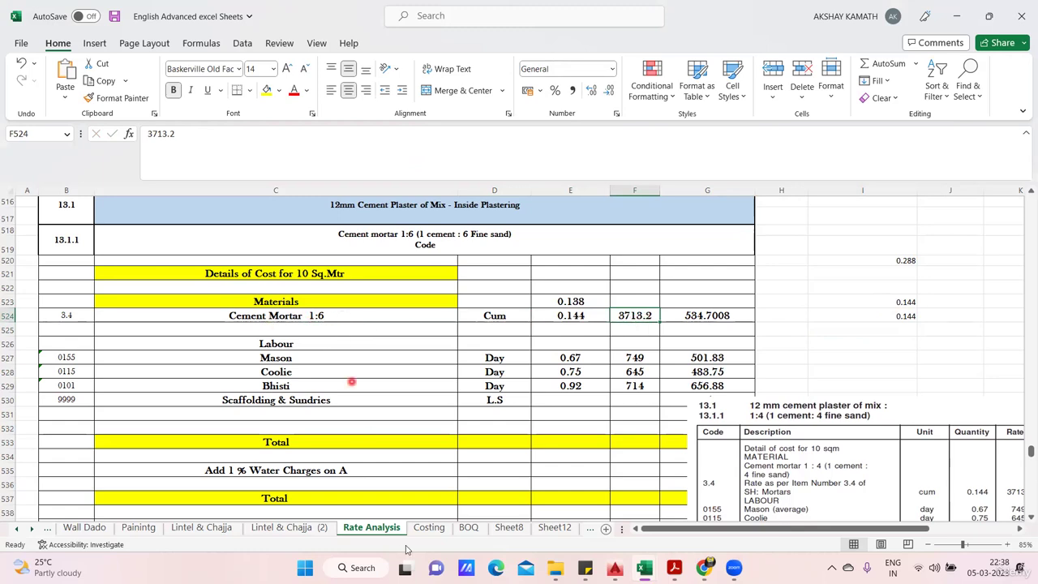
pyautogui.click(442, 533)
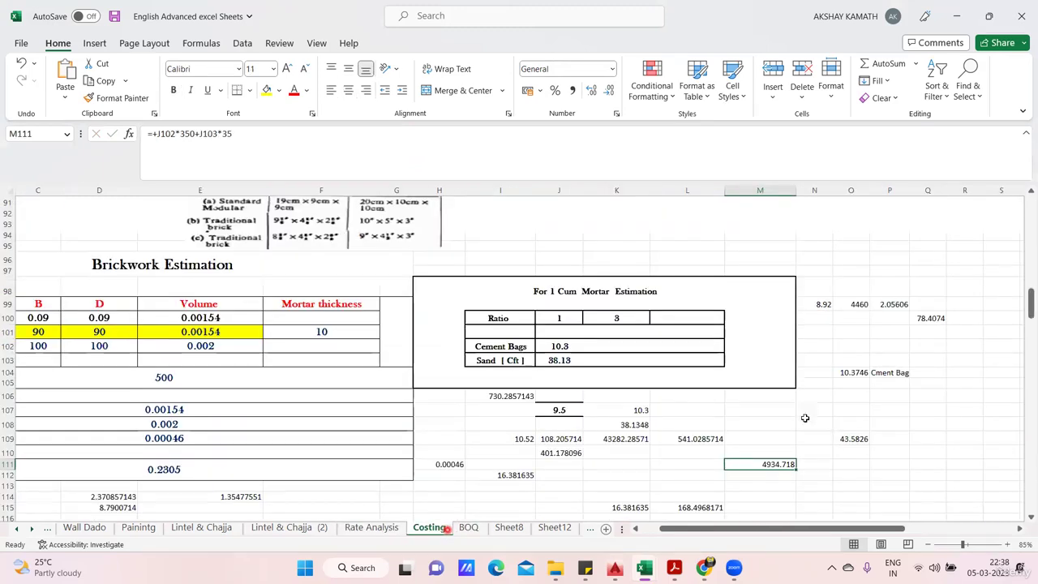
pyautogui.click(627, 318)
pyautogui.write('6')
pyautogui.press('Return')
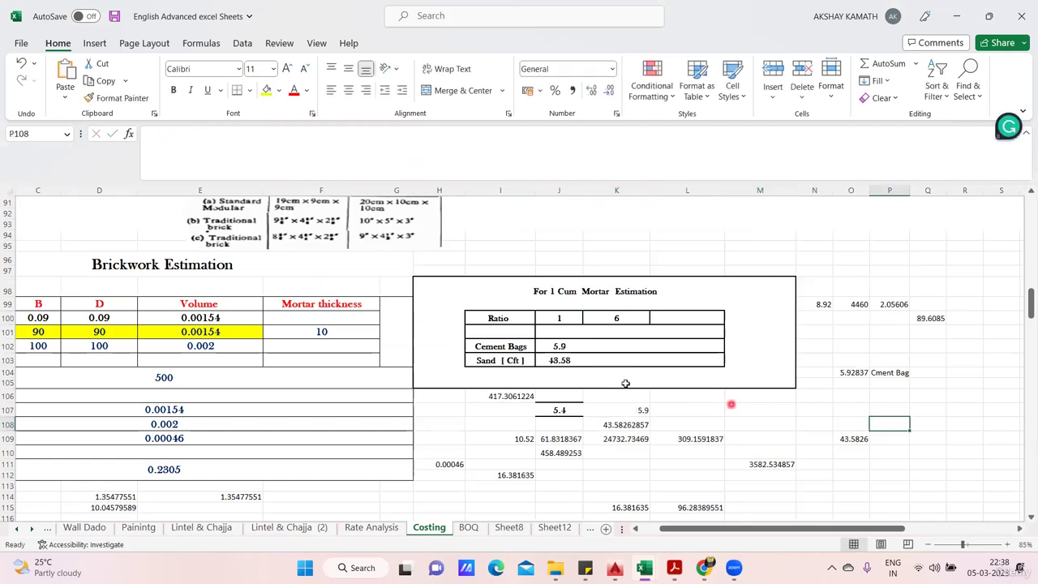
# - Examine the cement bag and sand formulas in J102 and J103 and how the cost formula in M111 uses them
pyautogui.click(569, 346)
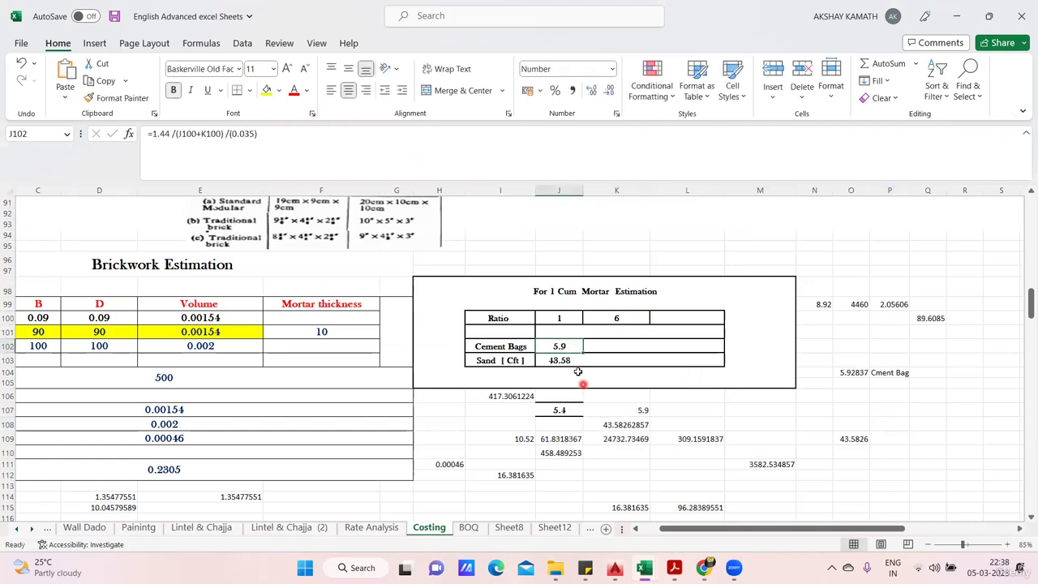
pyautogui.click(569, 360)
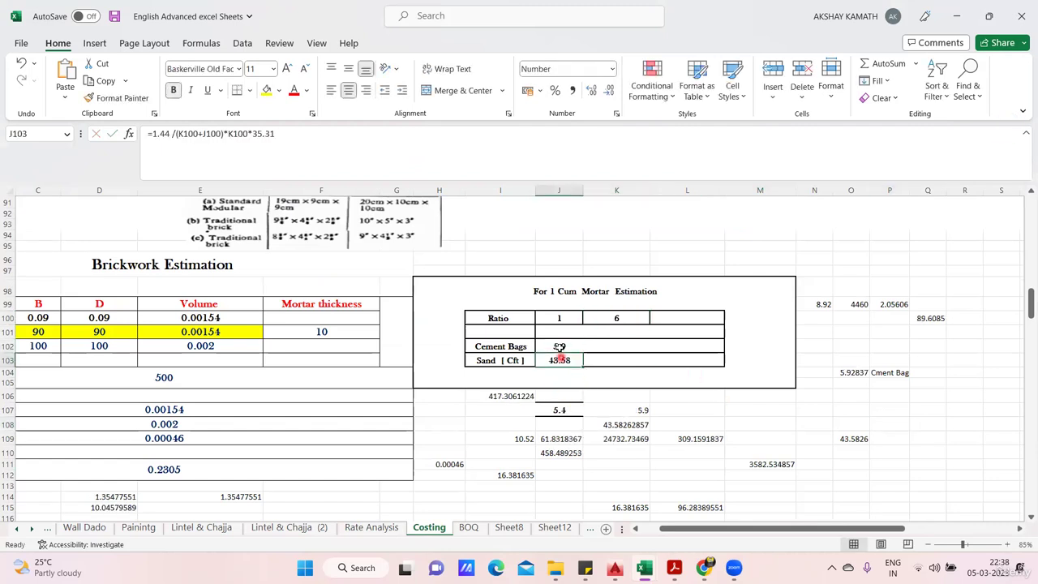
pyautogui.click(768, 465)
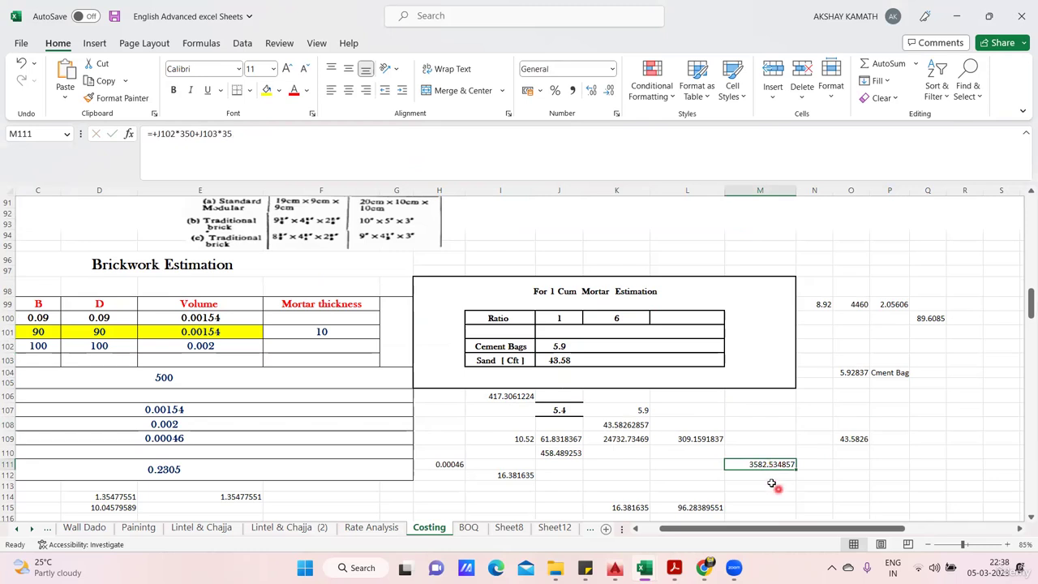
pyautogui.doubleClick(772, 466)
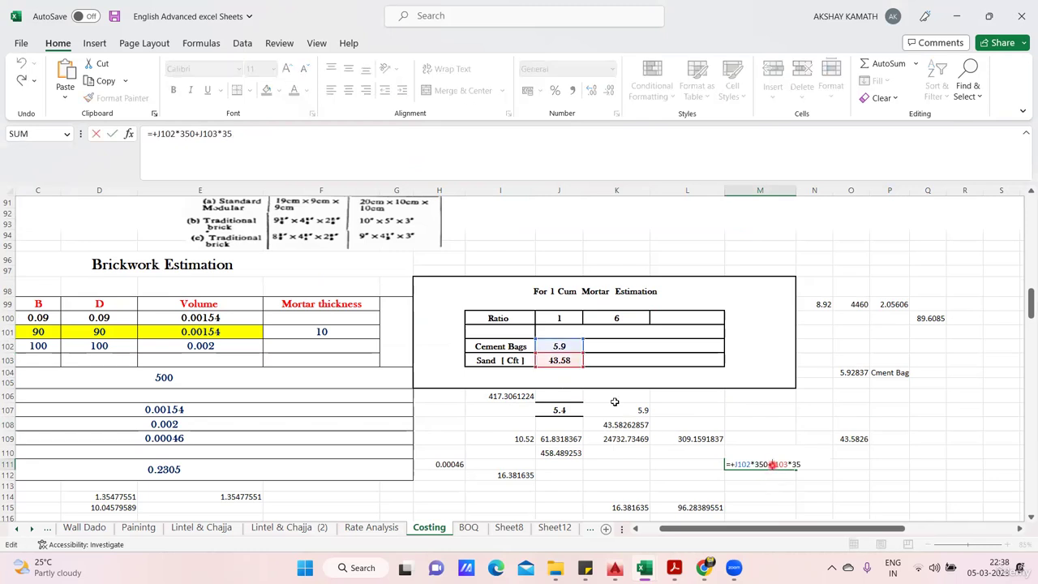
pyautogui.click(189, 133)
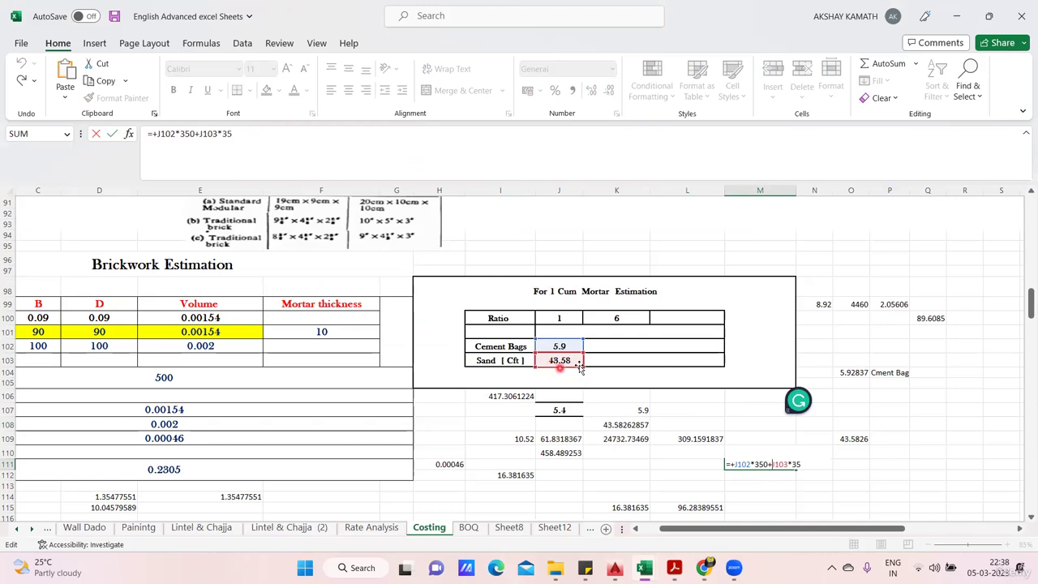
pyautogui.click(253, 168)
pyautogui.click(227, 134)
pyautogui.press('Return')
pyautogui.click(767, 467)
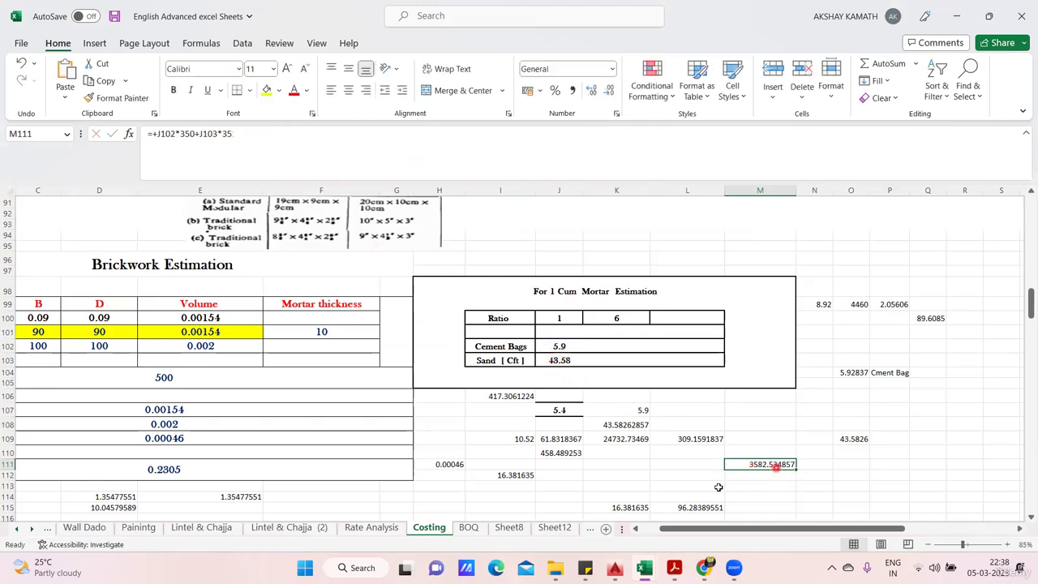
# - Return to the Rate Analysis sheet, narrow the reference picture and place it beside the table, clear of the rate and amount columns
pyautogui.click(381, 529)
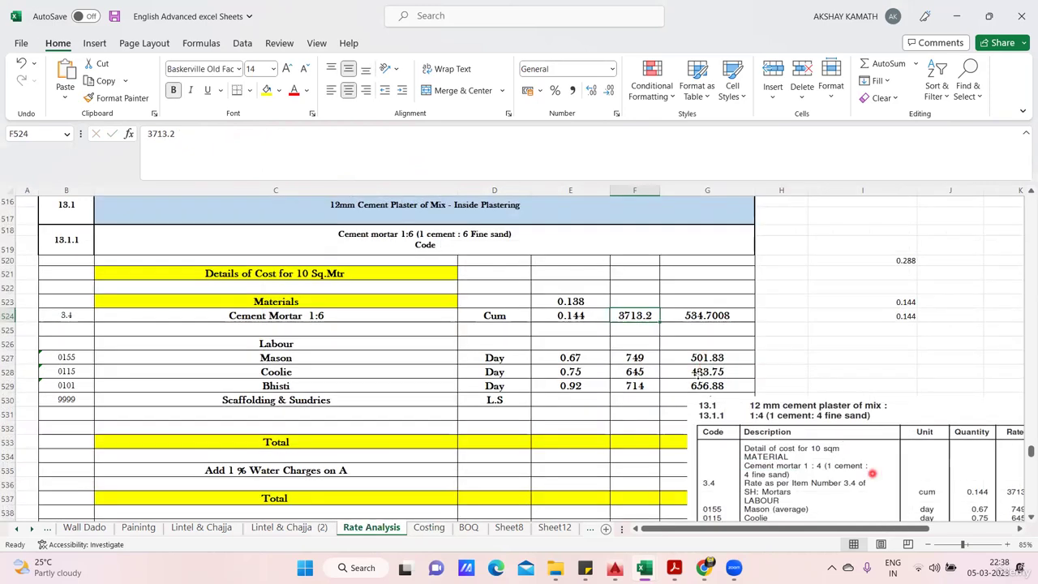
pyautogui.click(700, 369)
pyautogui.moveTo(685, 320); pyautogui.dragTo(908, 347)
pyautogui.moveTo(752, 375); pyautogui.dragTo(777, 374)
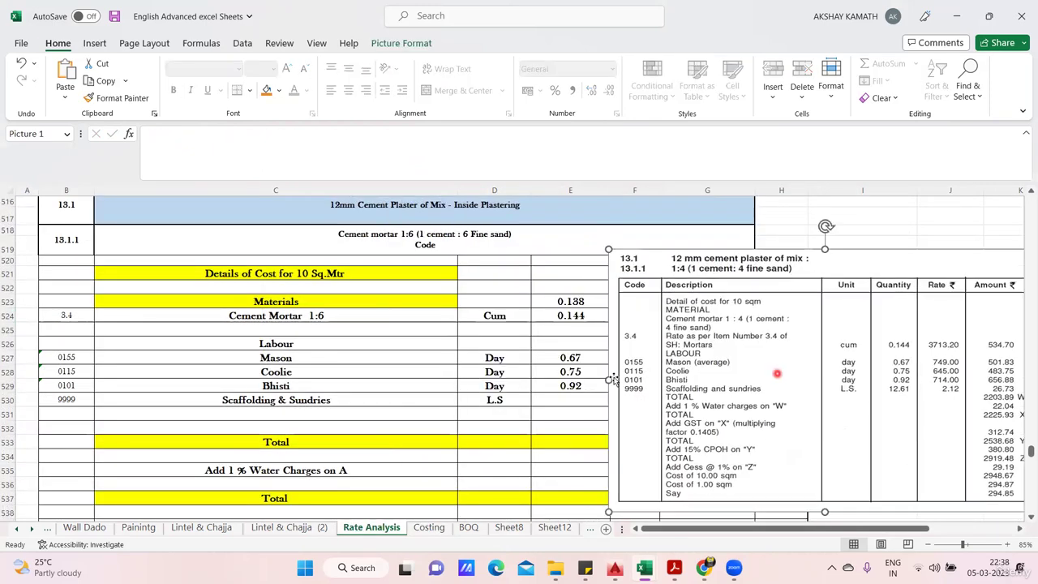
pyautogui.moveTo(608, 381); pyautogui.dragTo(759, 380)
pyautogui.moveTo(822, 381); pyautogui.dragTo(808, 355)
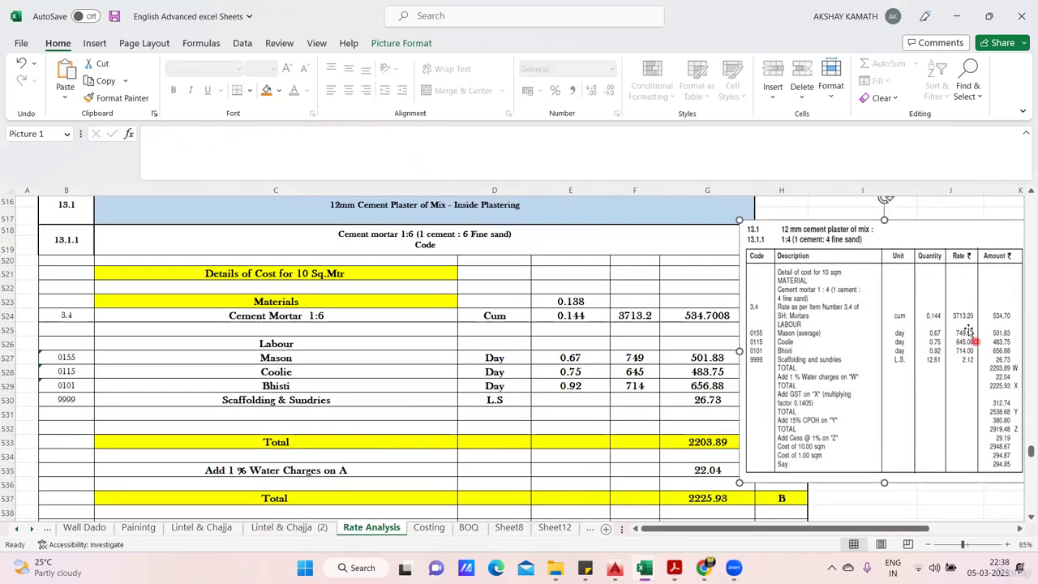
pyautogui.moveTo(961, 323); pyautogui.dragTo(963, 324)
pyautogui.click(635, 315)
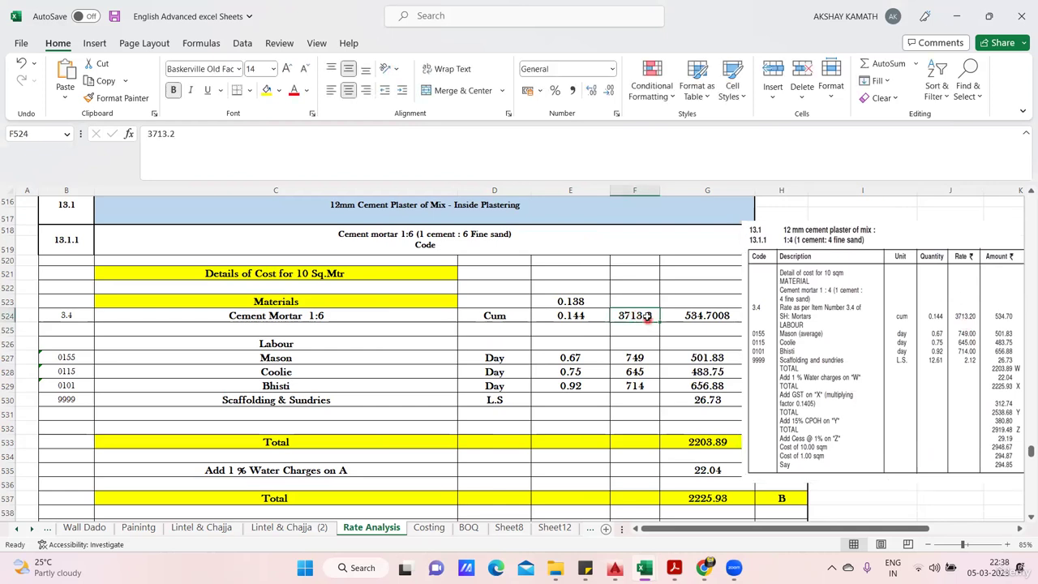
pyautogui.moveTo(835, 324); pyautogui.dragTo(863, 352)
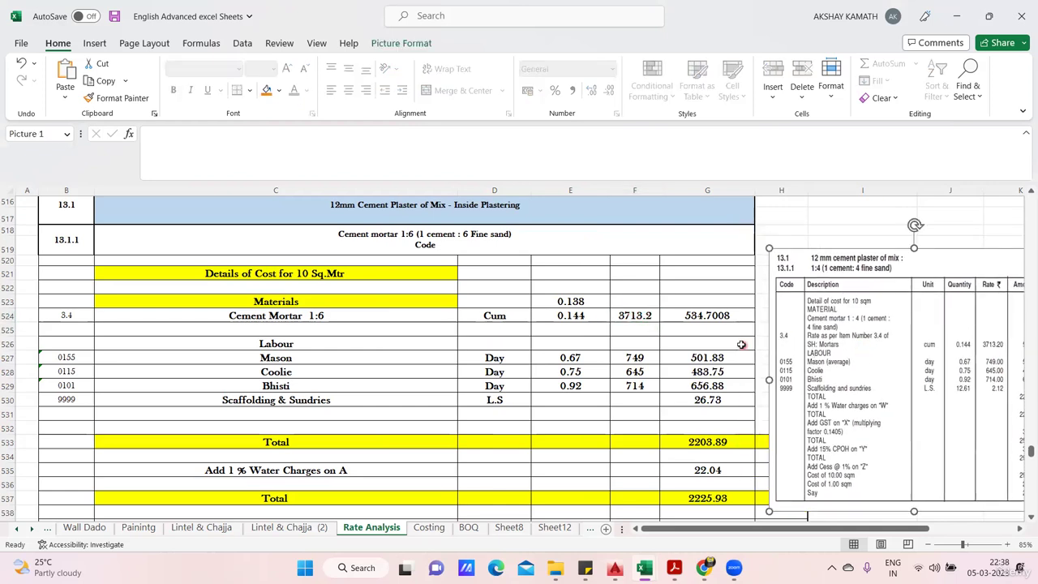
# - Fill the Labour heading in C526 with yellow and go through the Mason, Coolie and Bhisti entries below it
pyautogui.click(307, 344)
pyautogui.click(266, 90)
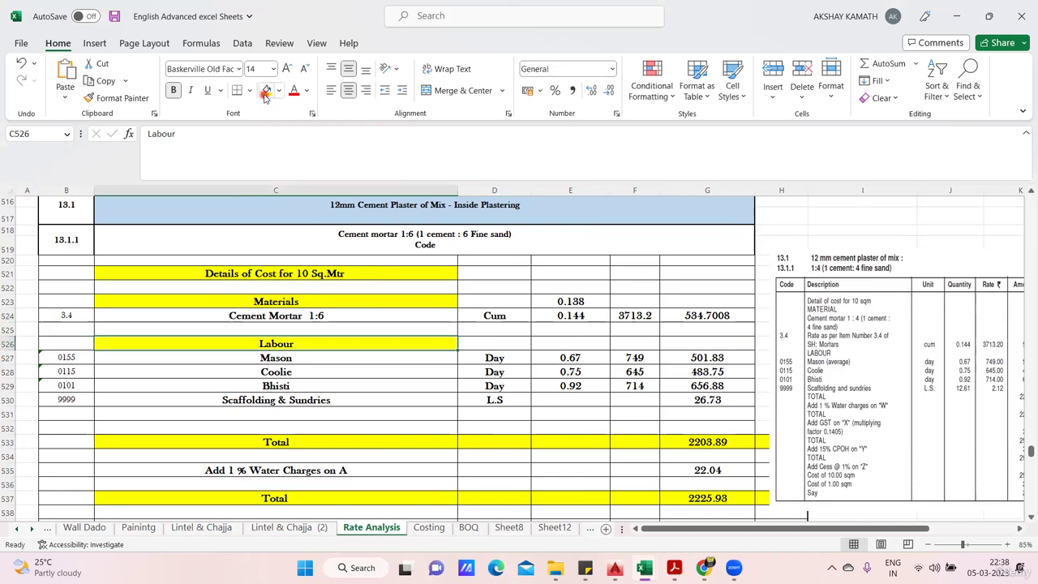
pyautogui.click(298, 358)
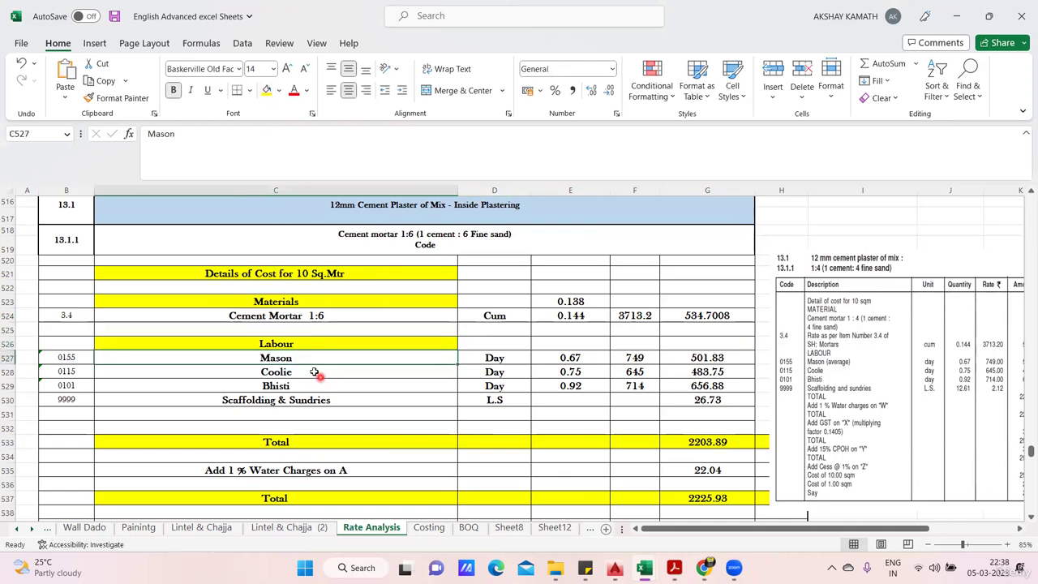
pyautogui.click(318, 375)
pyautogui.click(321, 388)
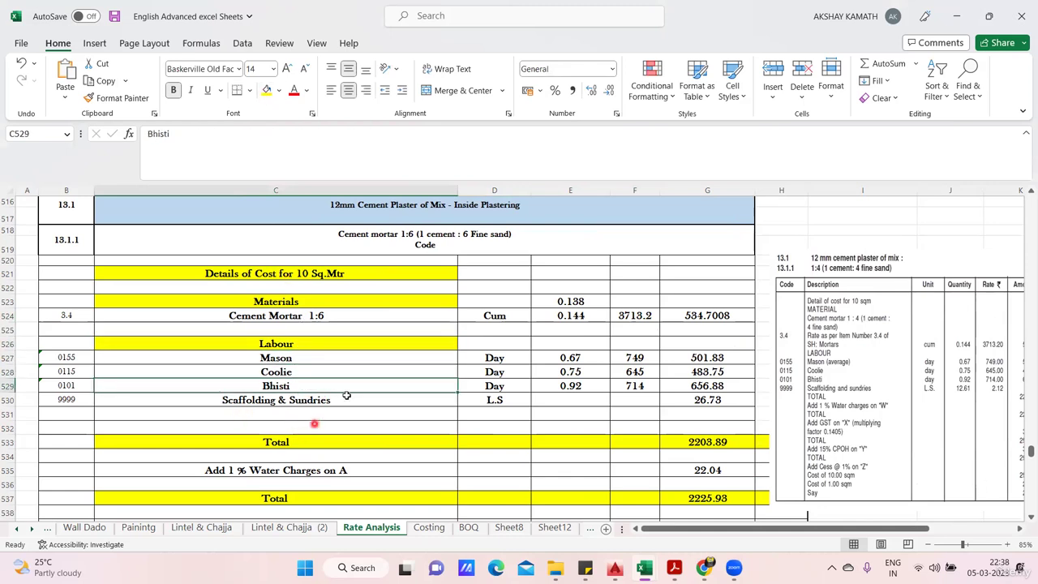
# - Widen the reference picture toward the table and check the labour quantities in E527:E529 against it
pyautogui.moveTo(773, 377); pyautogui.dragTo(763, 381)
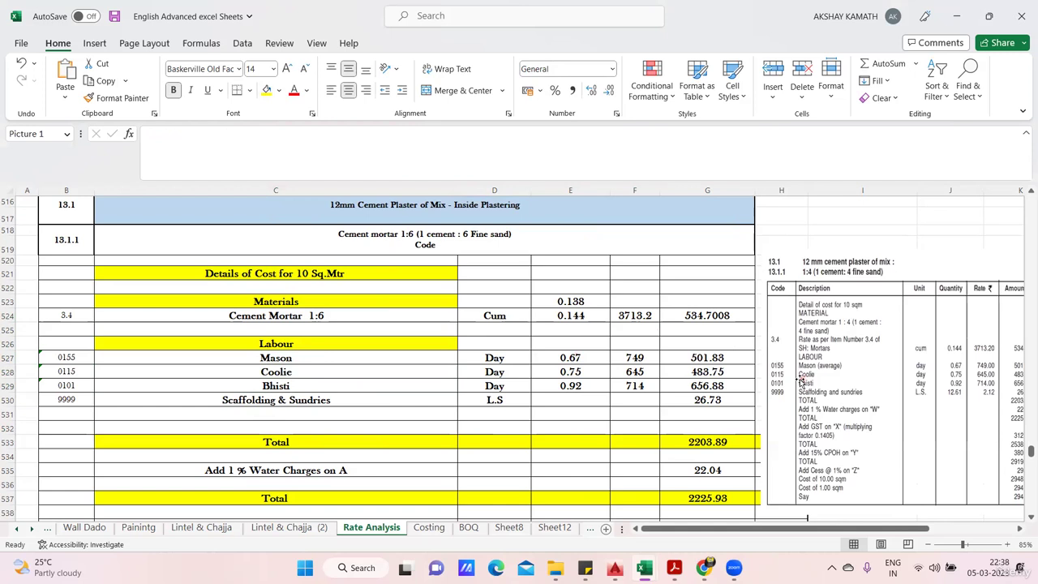
pyautogui.click(581, 360)
pyautogui.click(595, 372)
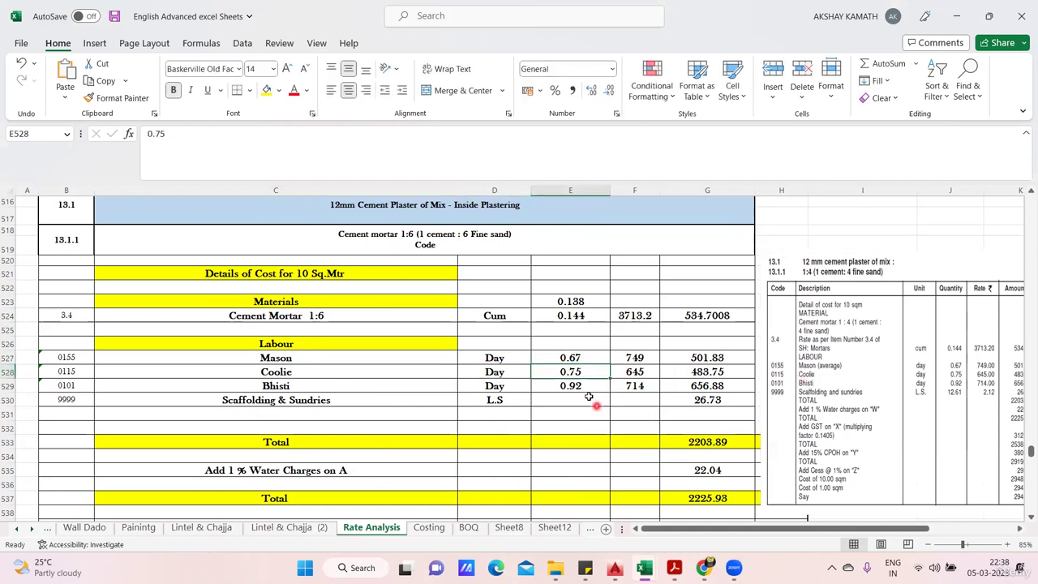
pyautogui.click(589, 387)
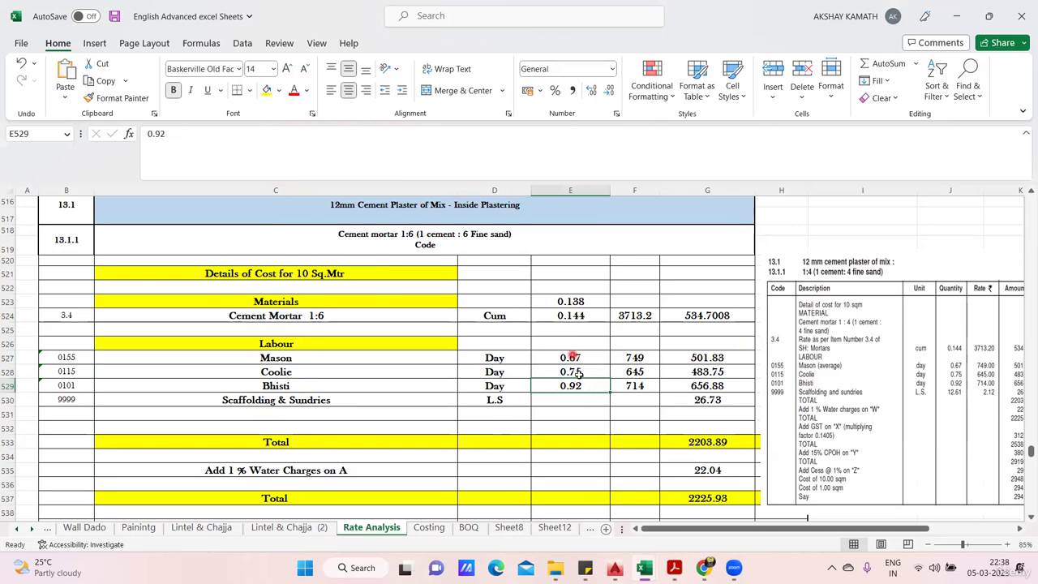
pyautogui.click(860, 375)
pyautogui.moveTo(761, 383); pyautogui.dragTo(745, 385)
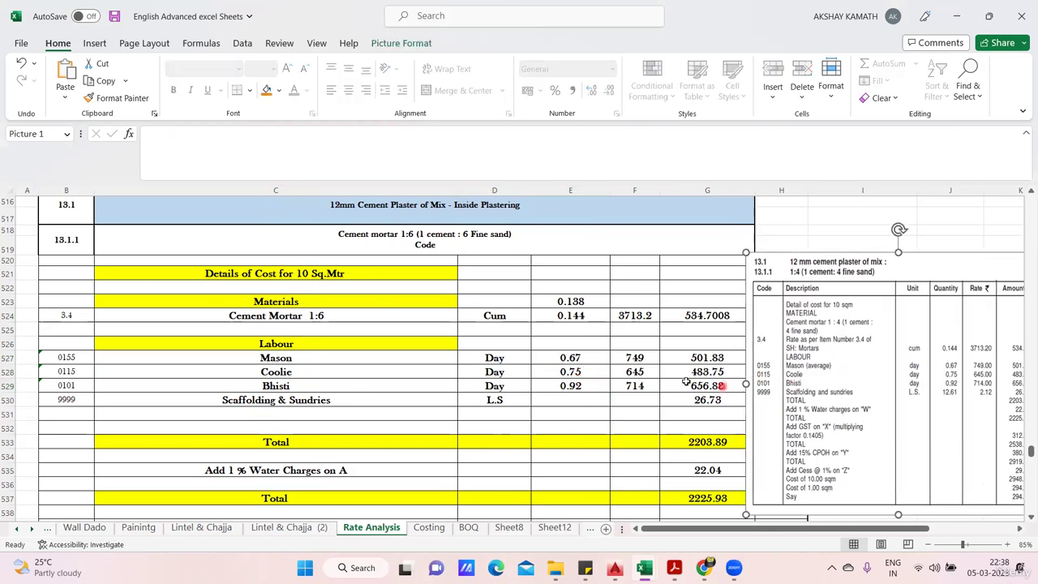
# - Review the Mason, Coolie and Bhisti day quantities in E527:E529 for 10 sqm of plaster
pyautogui.click(589, 386)
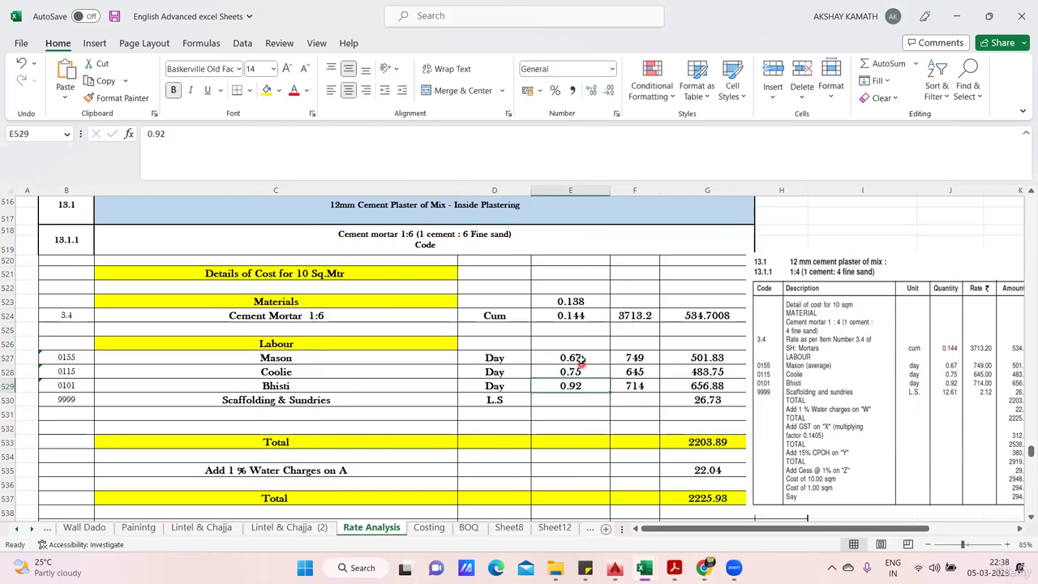
pyautogui.click(572, 371)
pyautogui.click(582, 386)
pyautogui.click(587, 355)
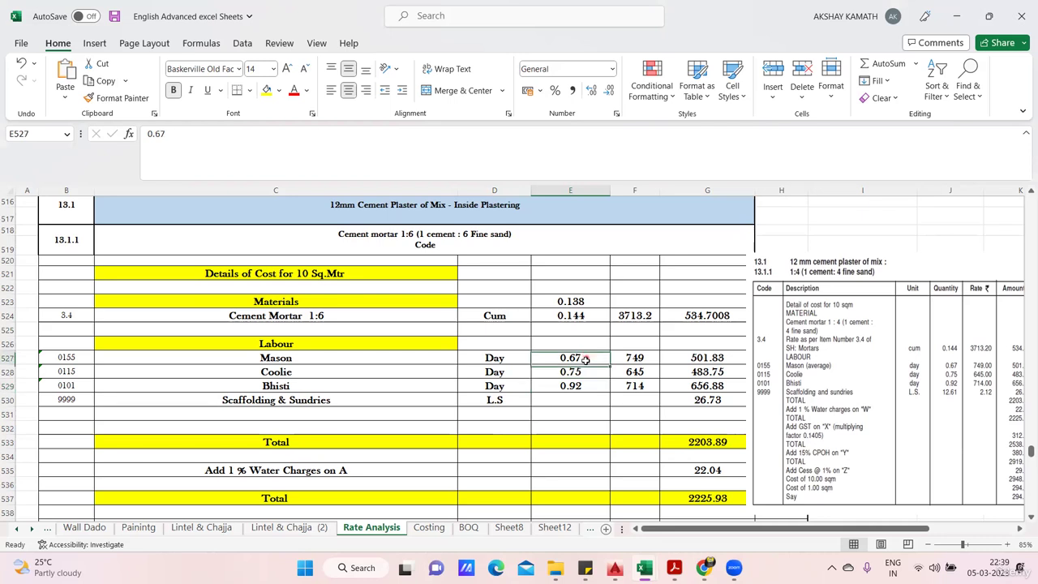
pyautogui.click(586, 372)
pyautogui.click(588, 386)
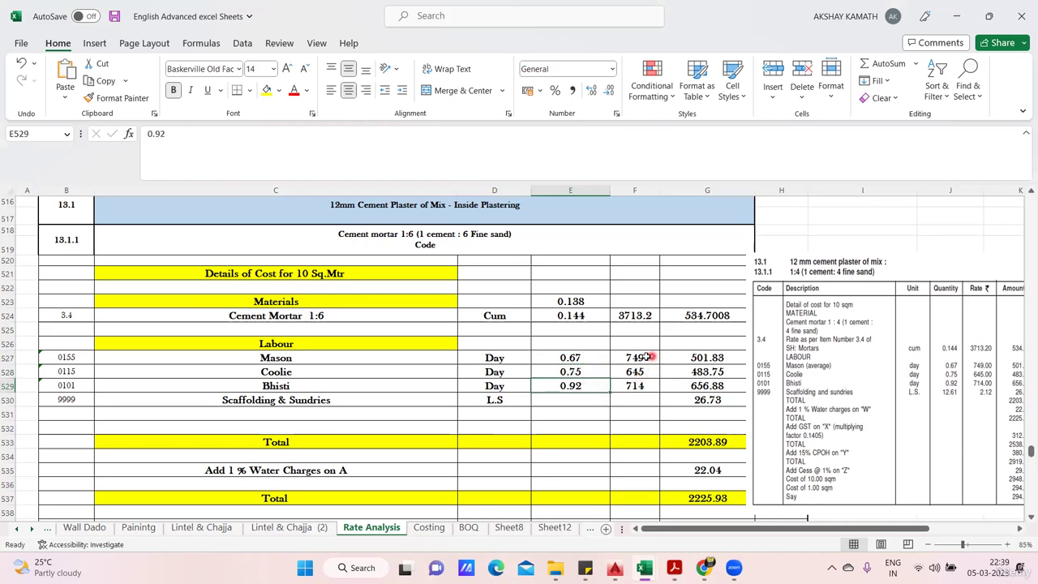
# - Check the labour rates in F527:F529, the Mason amount in G527 and the Scaffolding & Sundries item in C530
pyautogui.click(644, 358)
pyautogui.click(636, 372)
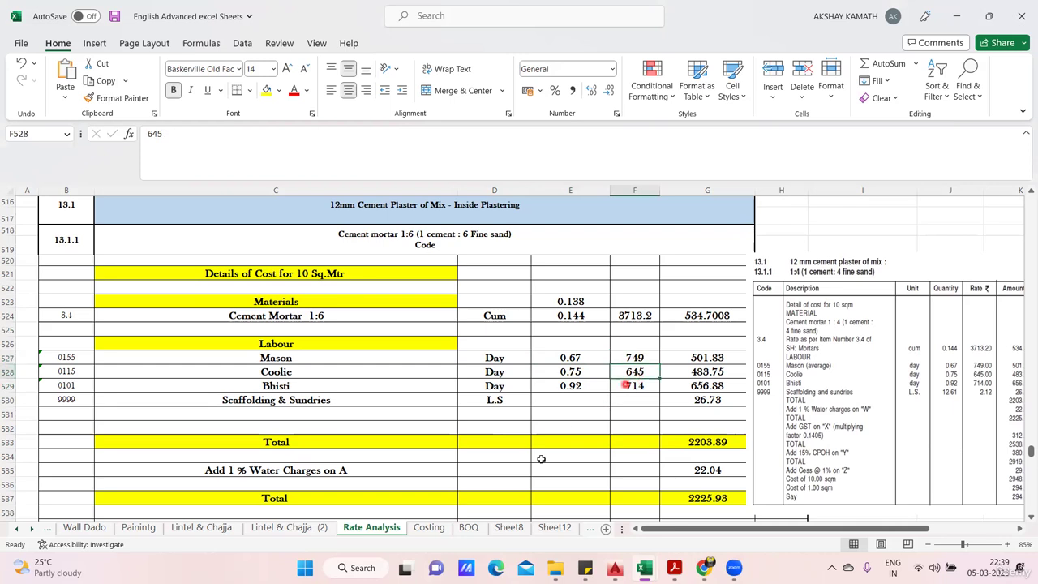
pyautogui.click(631, 388)
pyautogui.click(708, 358)
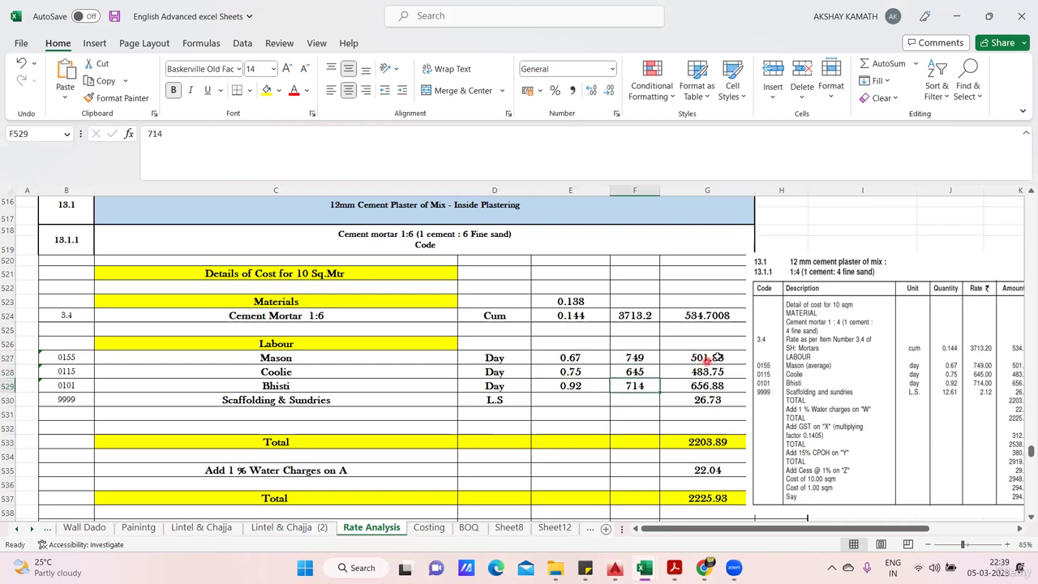
pyautogui.click(336, 406)
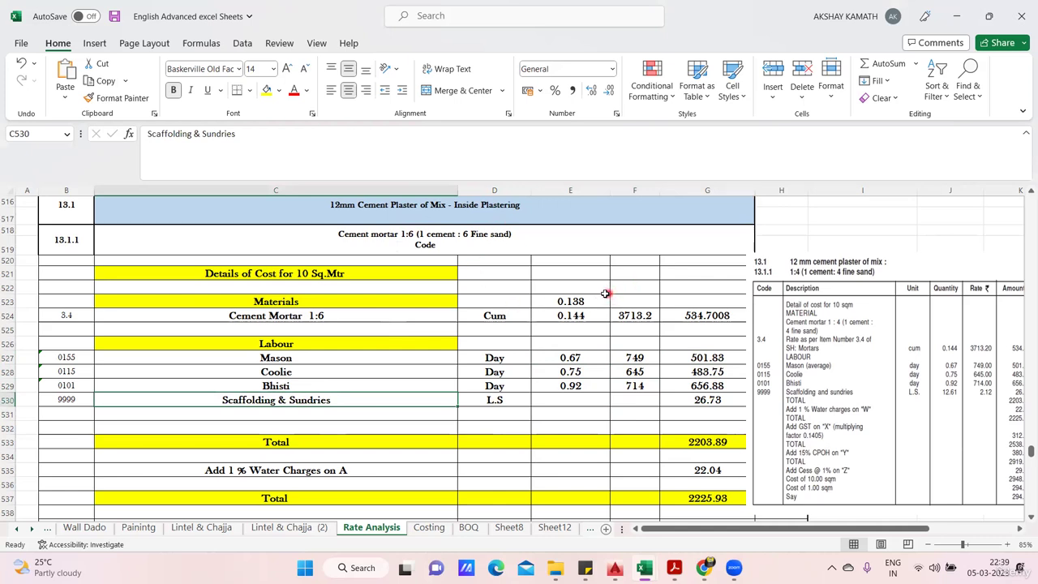
# - Compare the Scaffolding & Sundries line with the reference picture and set its amount in G530 to 30
pyautogui.click(504, 403)
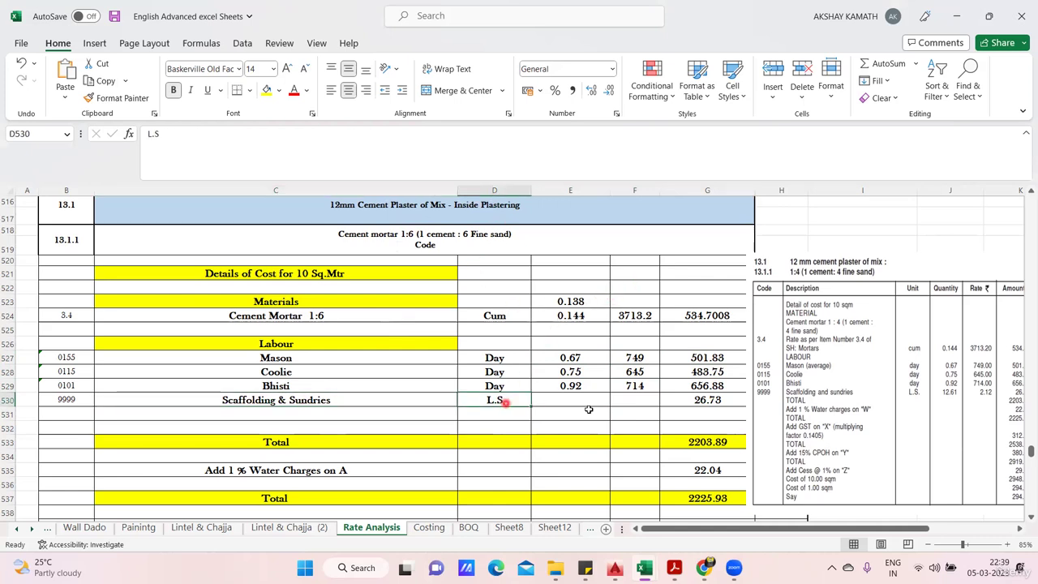
pyautogui.moveTo(905, 429); pyautogui.dragTo(825, 429)
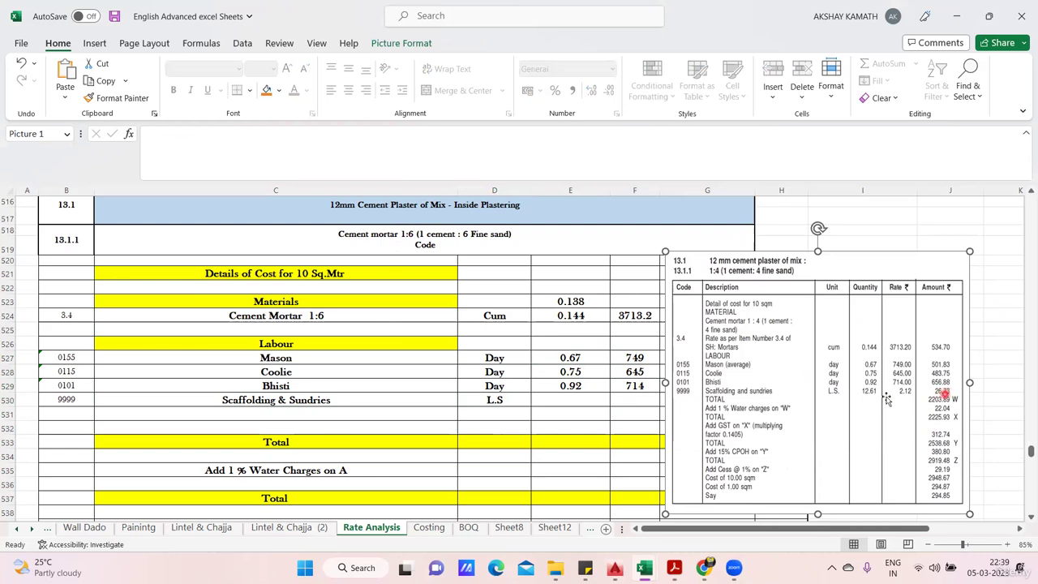
pyautogui.moveTo(887, 399); pyautogui.dragTo(1031, 399)
pyautogui.click(727, 399)
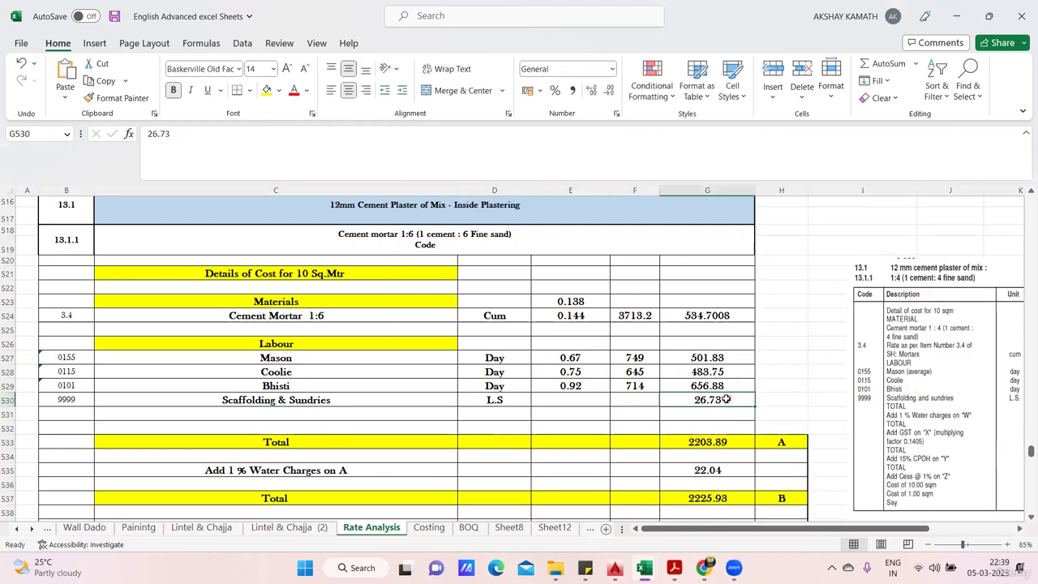
pyautogui.write('30')
pyautogui.click(826, 344)
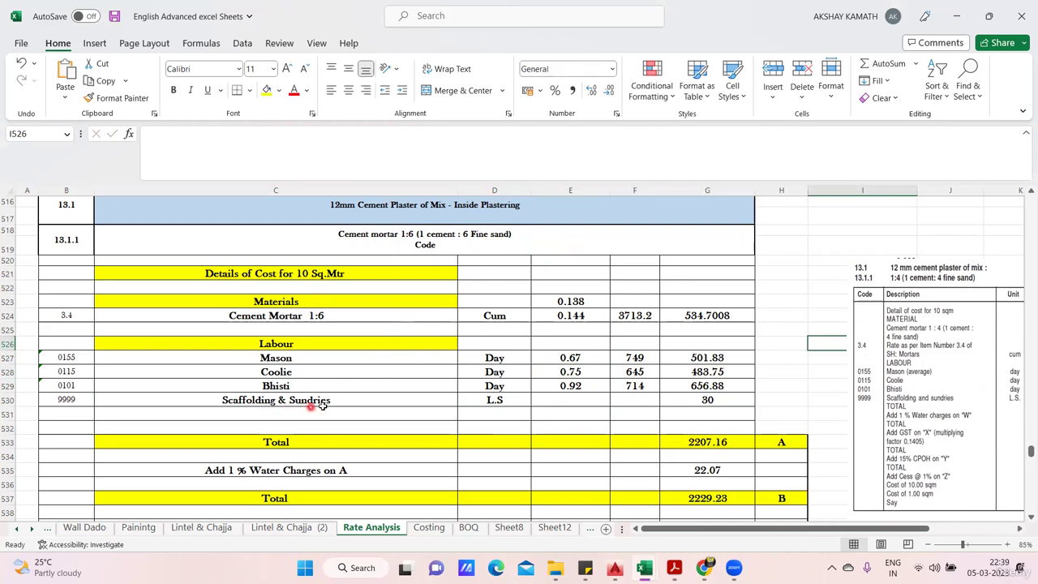
# - Check the sum formula for Total A in G533 and review the charges below it down to Cost For 10 Sq.Mtr in G549
pyautogui.click(727, 400)
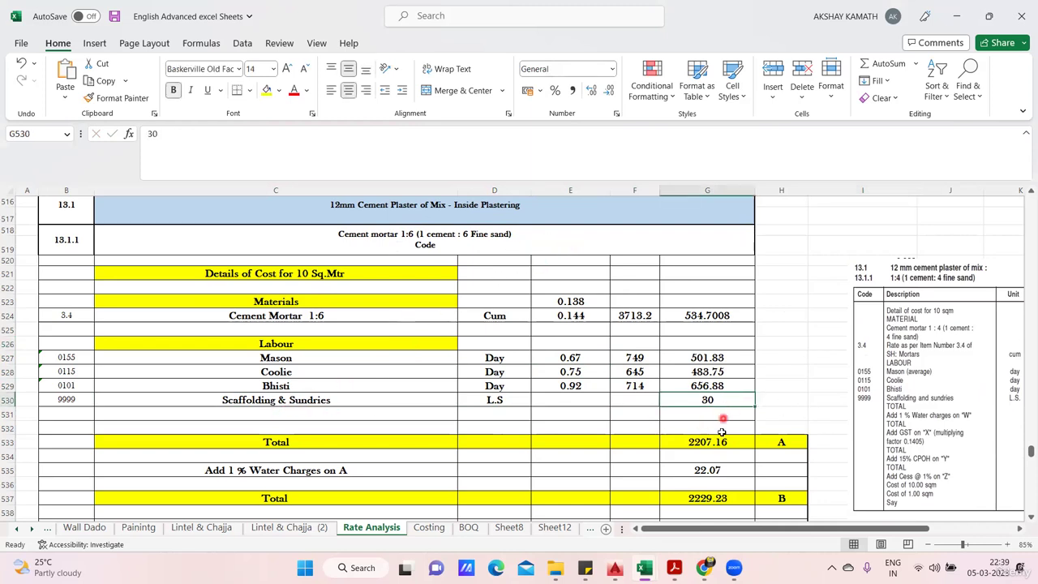
pyautogui.doubleClick(720, 442)
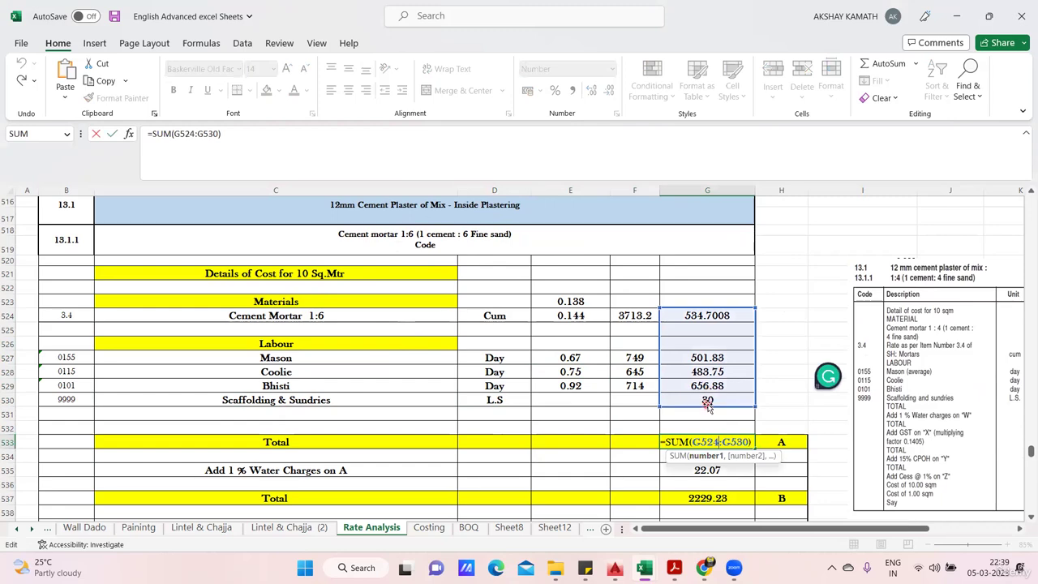
pyautogui.press('Escape')
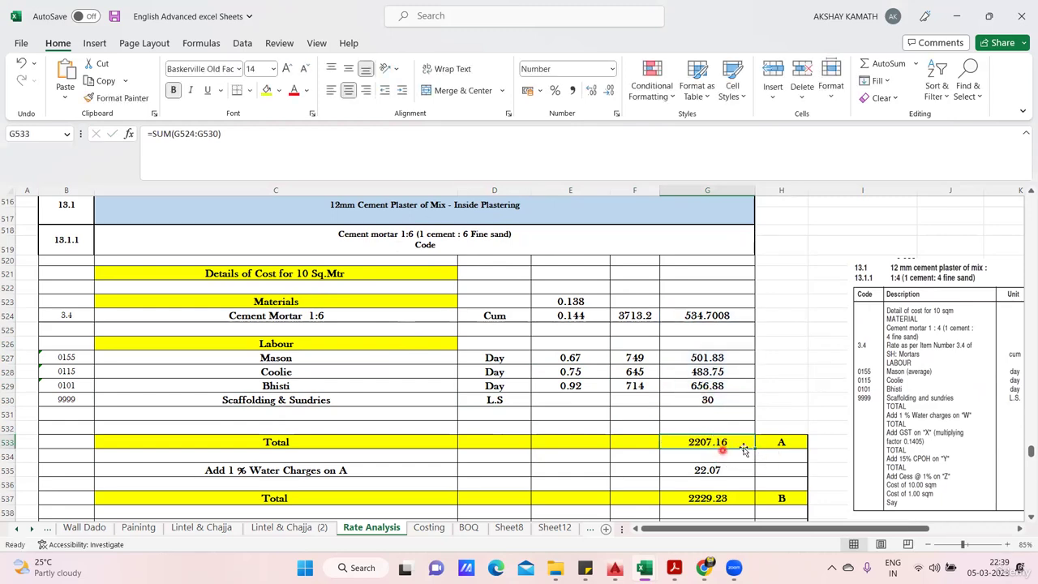
pyautogui.scroll(-1, 782, 440)
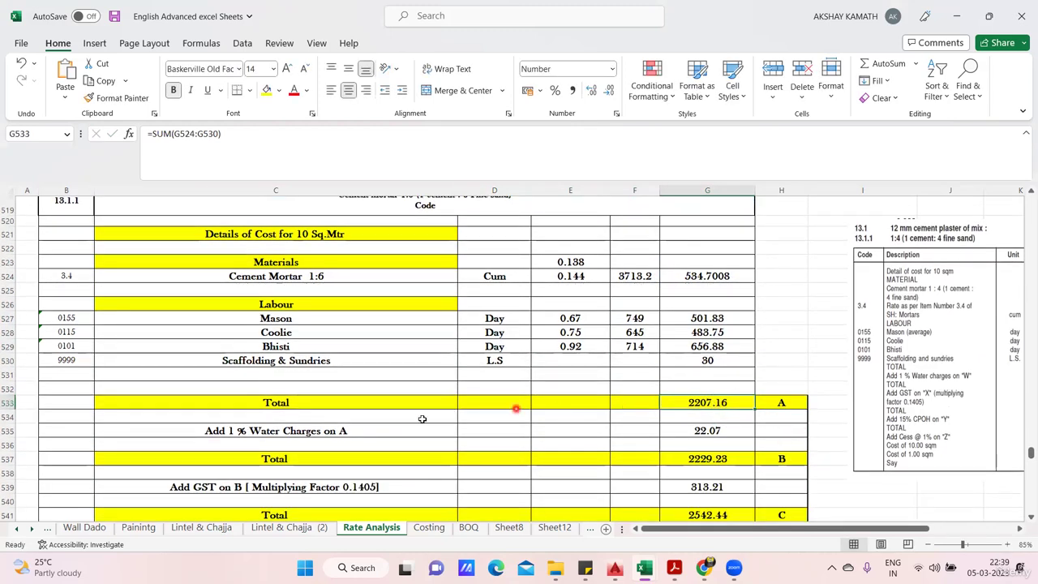
pyautogui.scroll(-2, 359, 429)
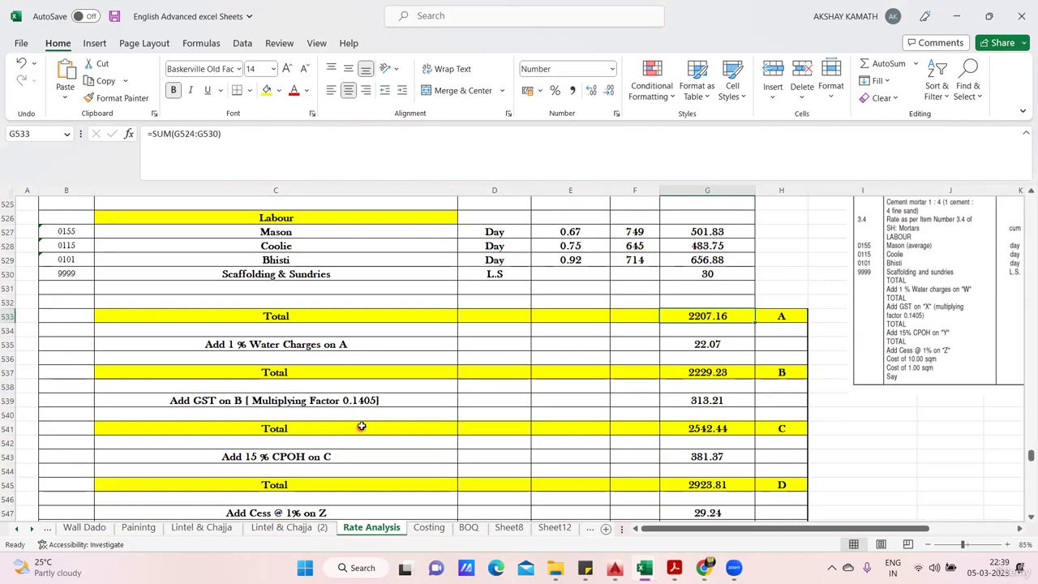
pyautogui.scroll(-1, 365, 424)
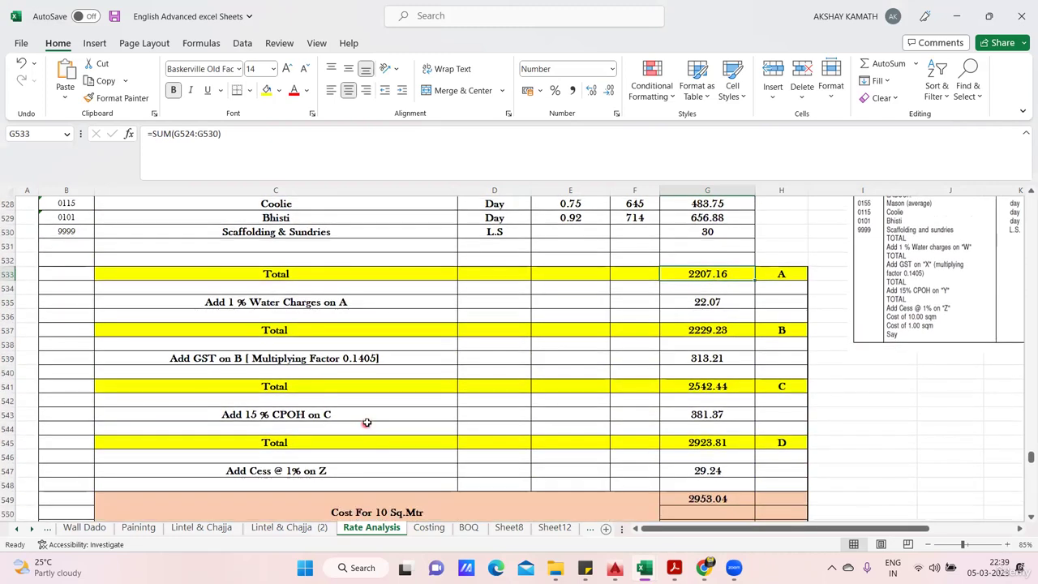
pyautogui.scroll(-2, 371, 418)
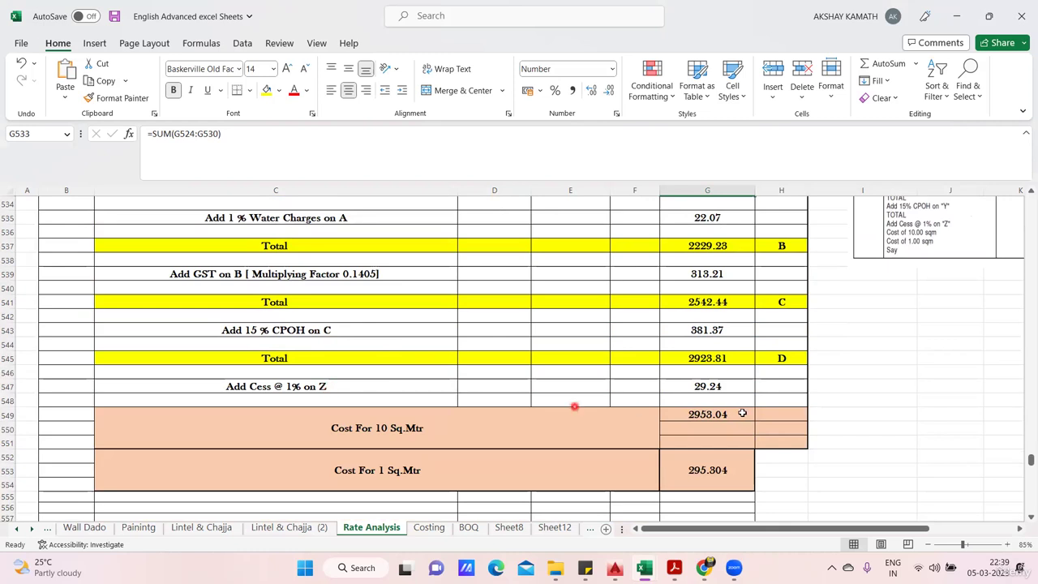
pyautogui.click(719, 414)
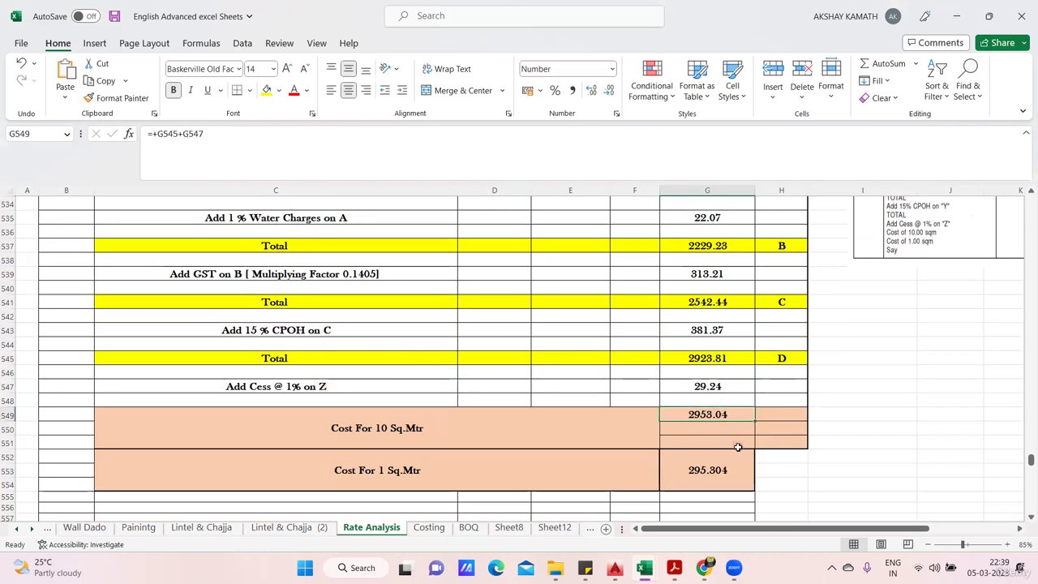
pyautogui.scroll(1, 730, 426)
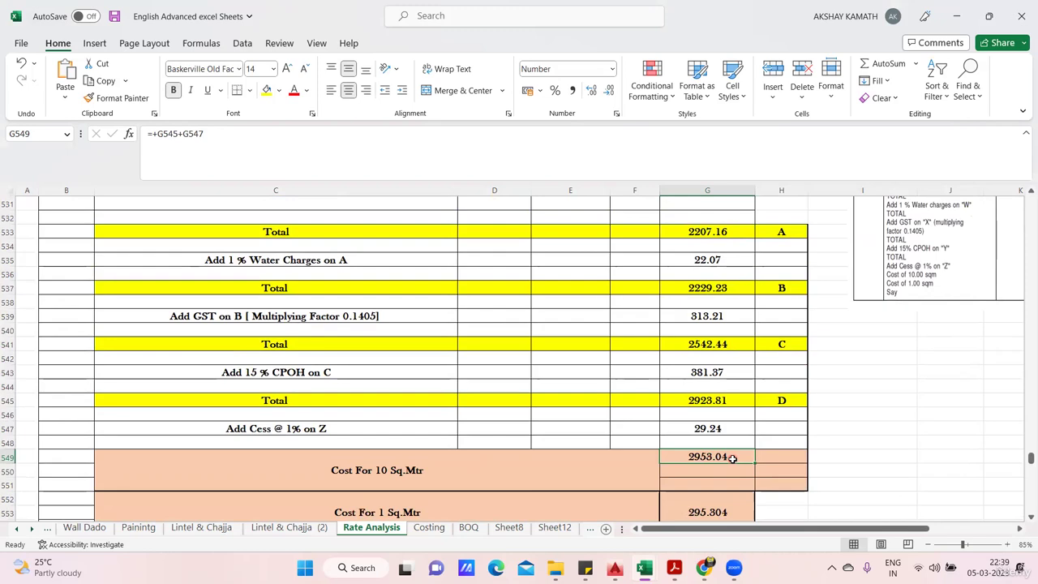
# - Inspect the formulas behind Cost For 10 Sq.Mtr in G549 and Cost For 1 Sq.Mtr in G552
pyautogui.scroll(6, 730, 458)
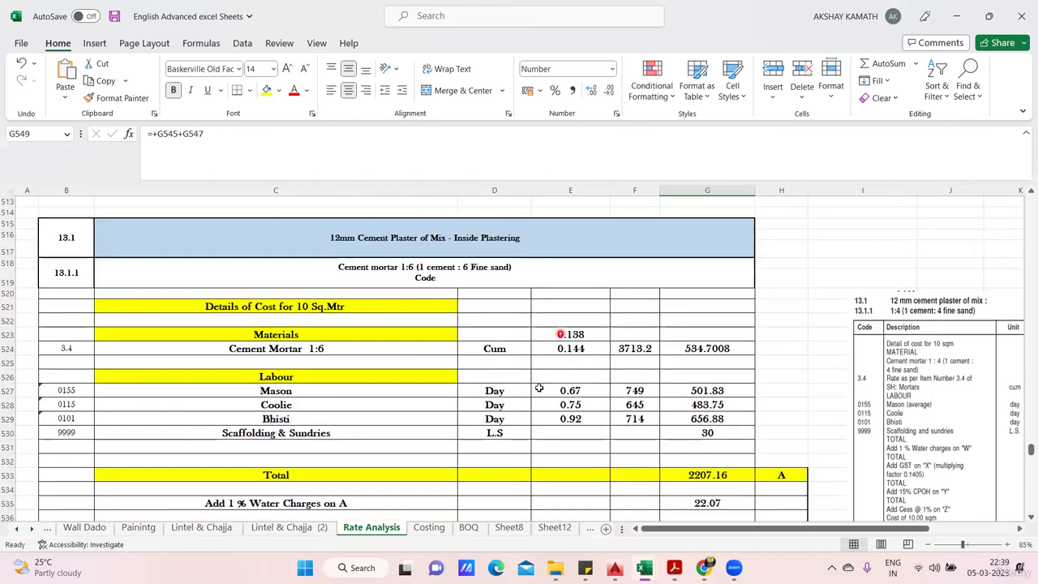
pyautogui.scroll(-9, 543, 381)
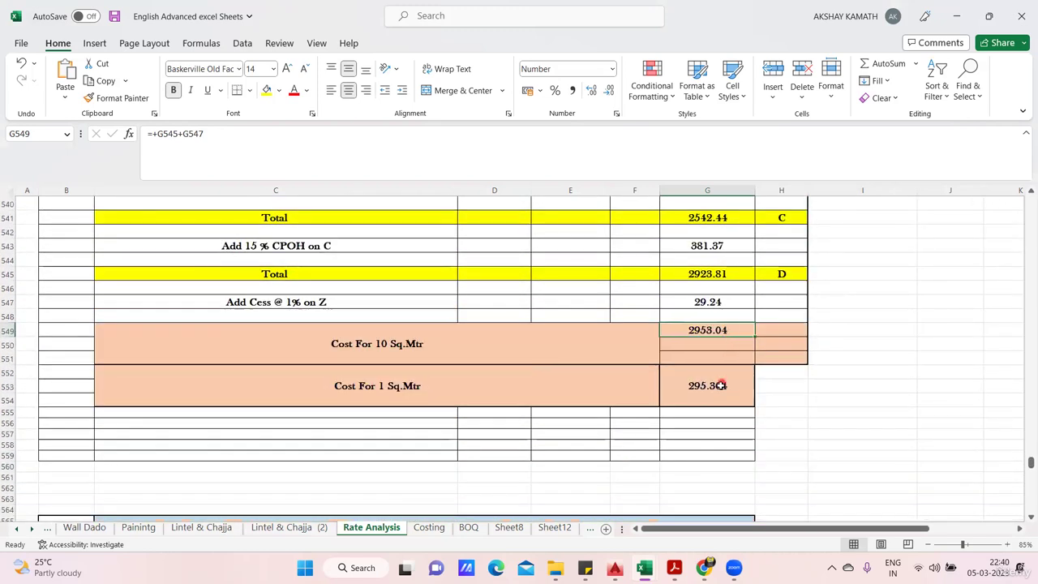
pyautogui.click(721, 385)
pyautogui.click(710, 333)
pyautogui.doubleClick(710, 331)
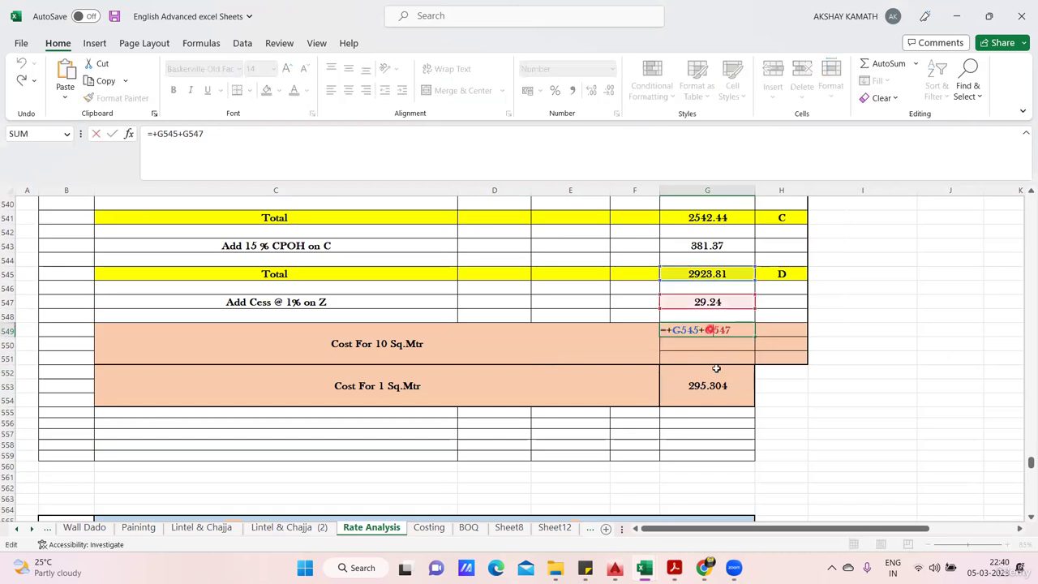
pyautogui.press('Return')
pyautogui.doubleClick(721, 388)
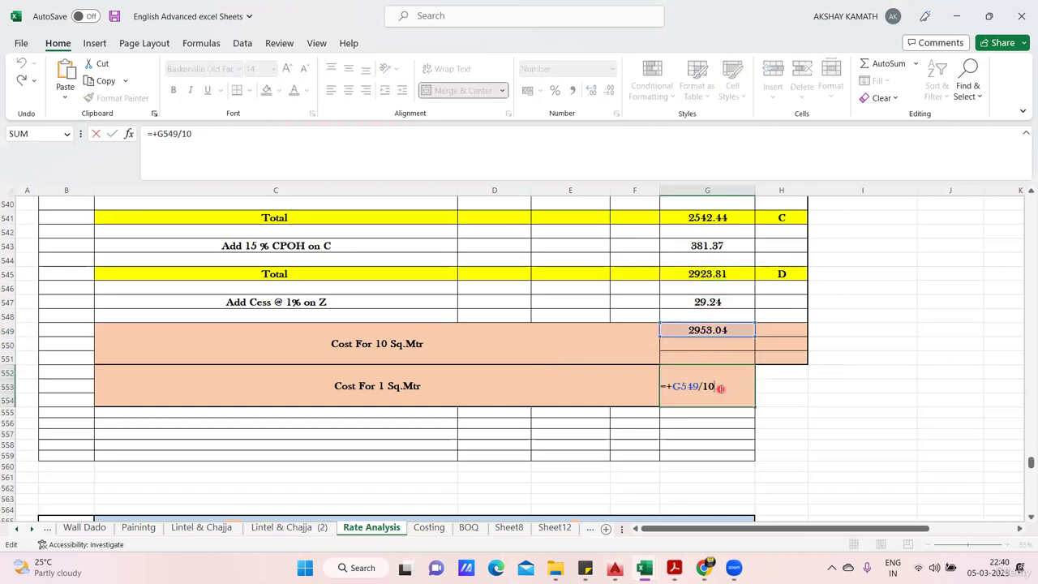
pyautogui.press('Escape')
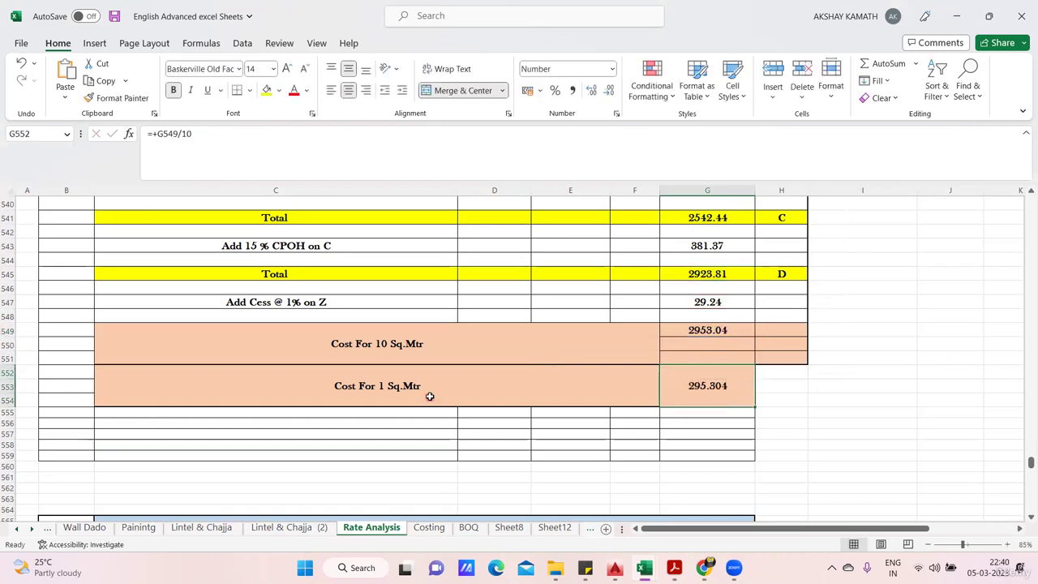
pyautogui.click(701, 396)
# - Move the DAR reference picture up against the plaster table's Amount column
pyautogui.scroll(8, 783, 439)
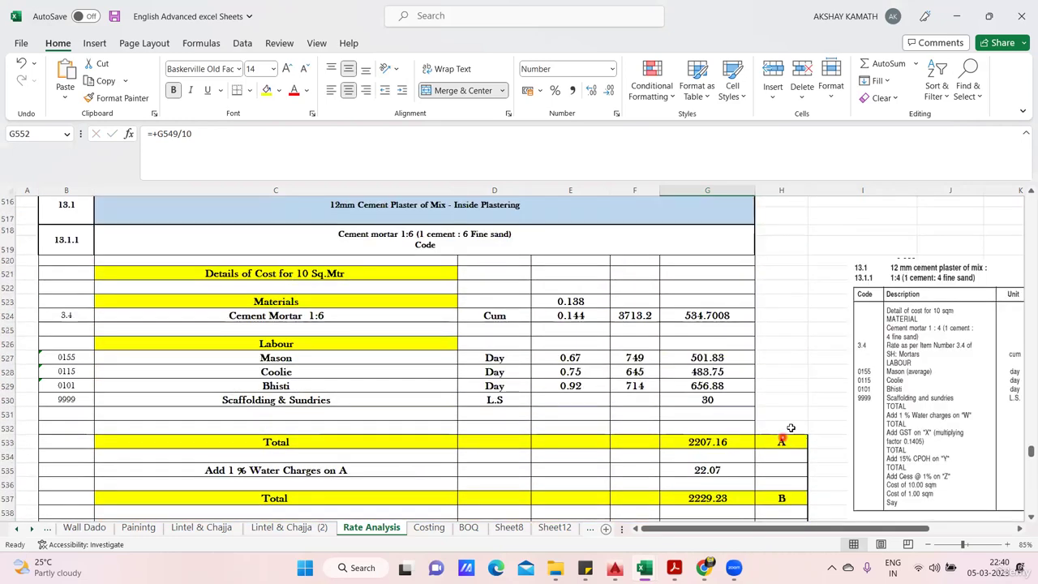
pyautogui.click(744, 336)
pyautogui.moveTo(718, 324); pyautogui.dragTo(799, 330)
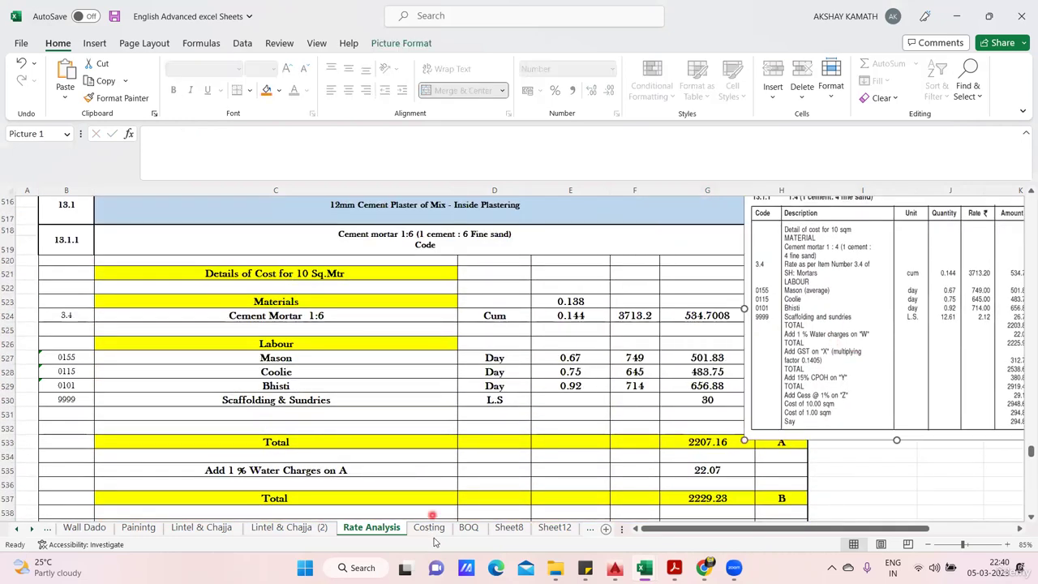
# - Compare the 12 mm inside plaster rate in F96 of the BOQ sheet with Cost For 1 Sq.Mtr on the Rate Analysis sheet
pyautogui.click(471, 528)
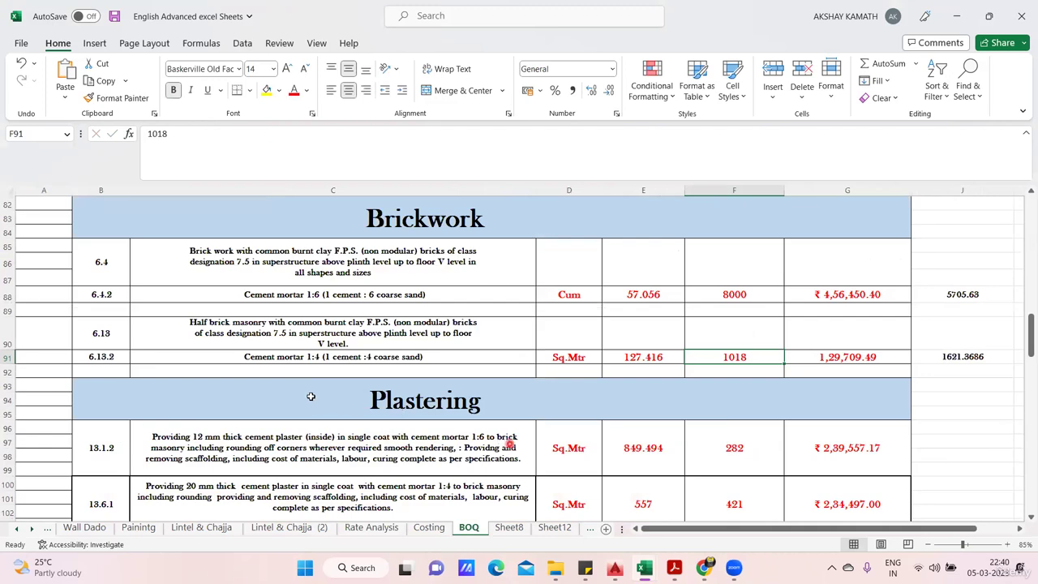
pyautogui.scroll(-2, 292, 371)
pyautogui.click(292, 371)
pyautogui.click(734, 365)
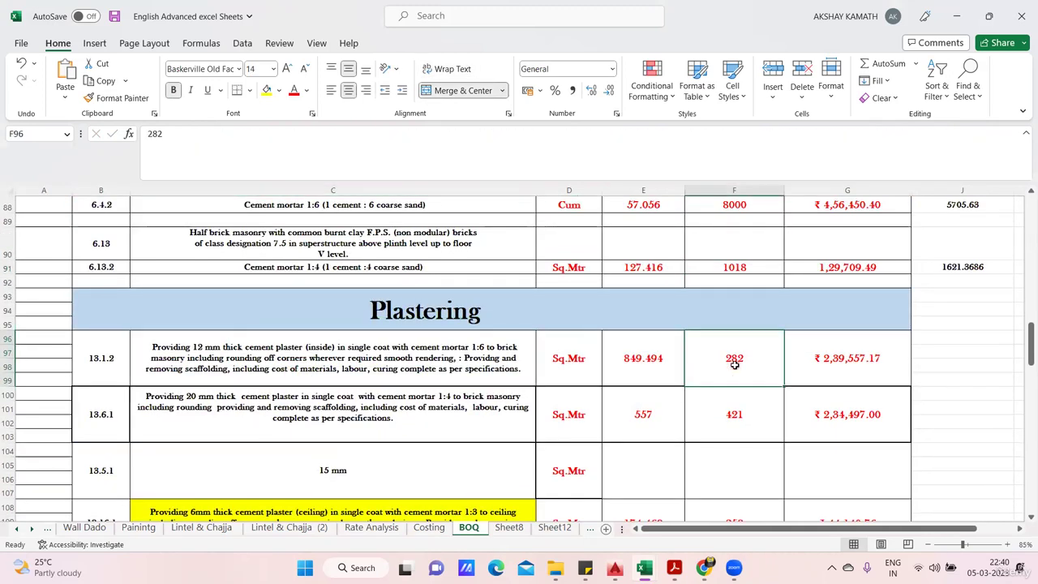
pyautogui.click(372, 528)
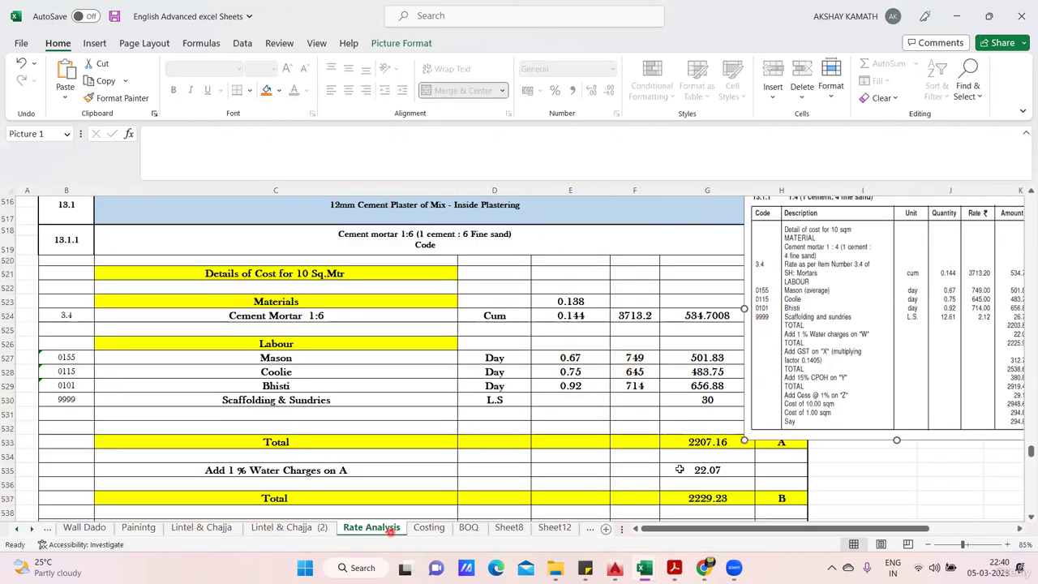
pyautogui.scroll(-3, 689, 450)
pyautogui.scroll(-3, 689, 450)
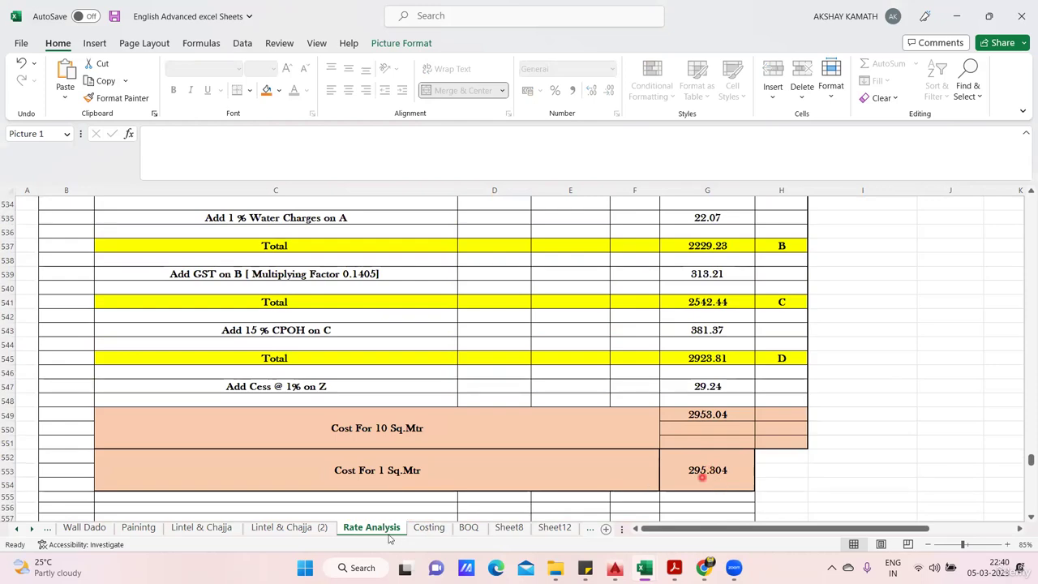
pyautogui.click(469, 531)
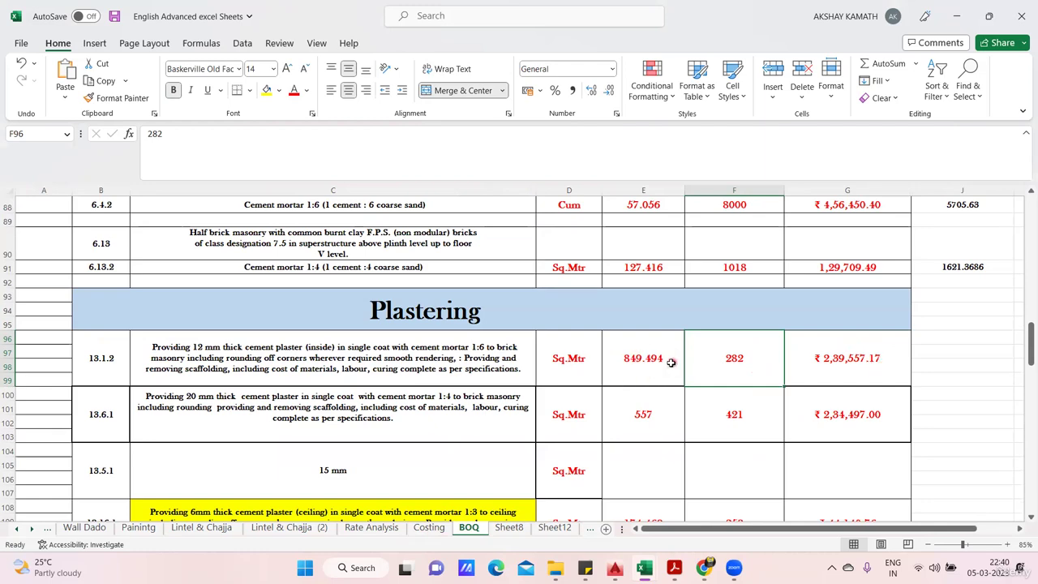
# - Return to the Rate Analysis sheet, move the reference picture clear of the plaster table and select the Coolie rate in F528
pyautogui.click(387, 533)
pyautogui.scroll(6, 593, 452)
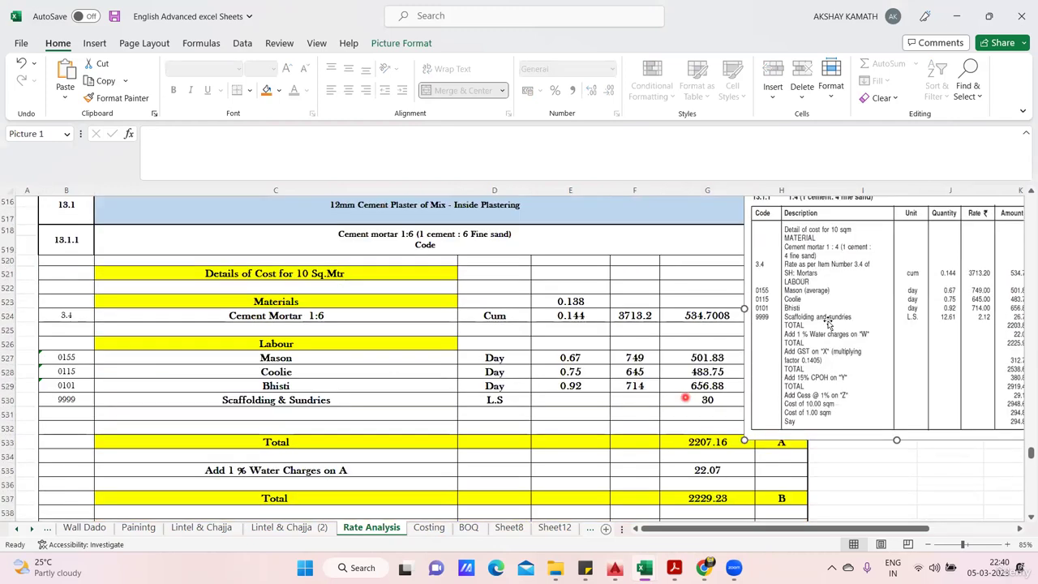
pyautogui.moveTo(828, 323); pyautogui.dragTo(910, 356)
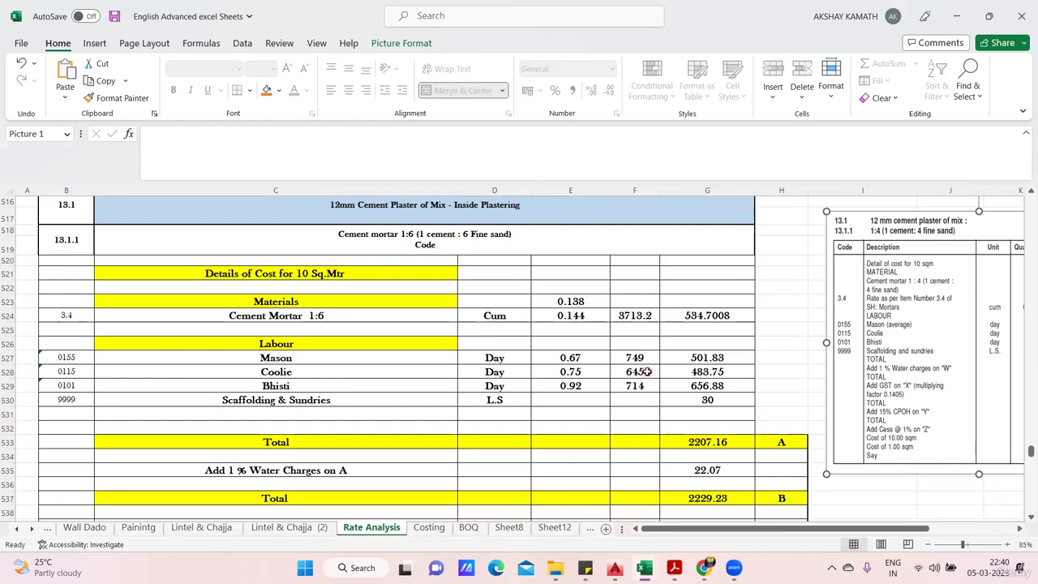
pyautogui.click(647, 371)
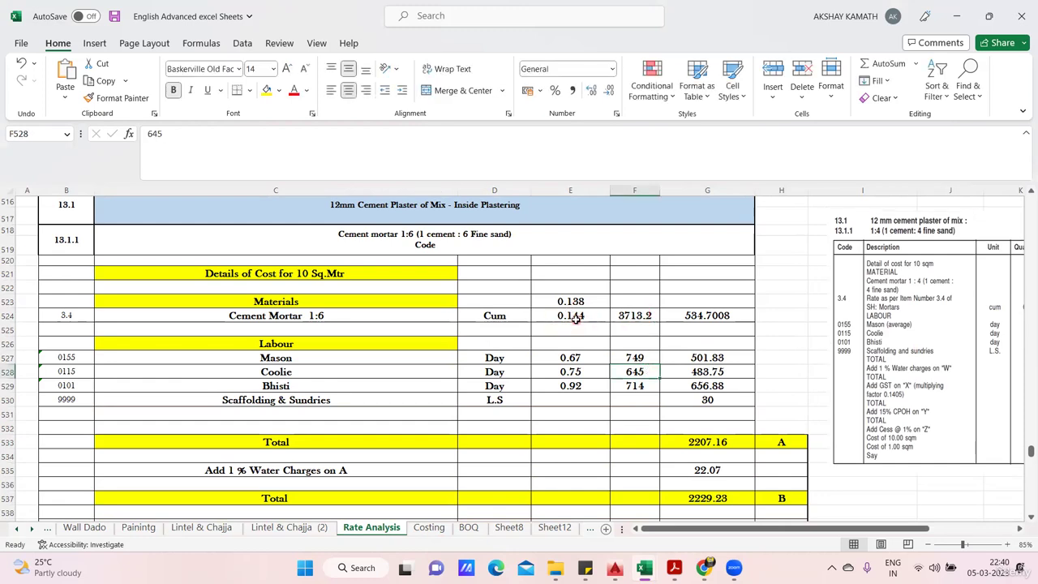
# - Switch to the DAR_Vol2_UPDATE_DEC_2021 PDF in Acrobat Reader and examine item 13.1.2 for 1:6 mortar, including its Say rate
pyautogui.scroll(-4, 576, 319)
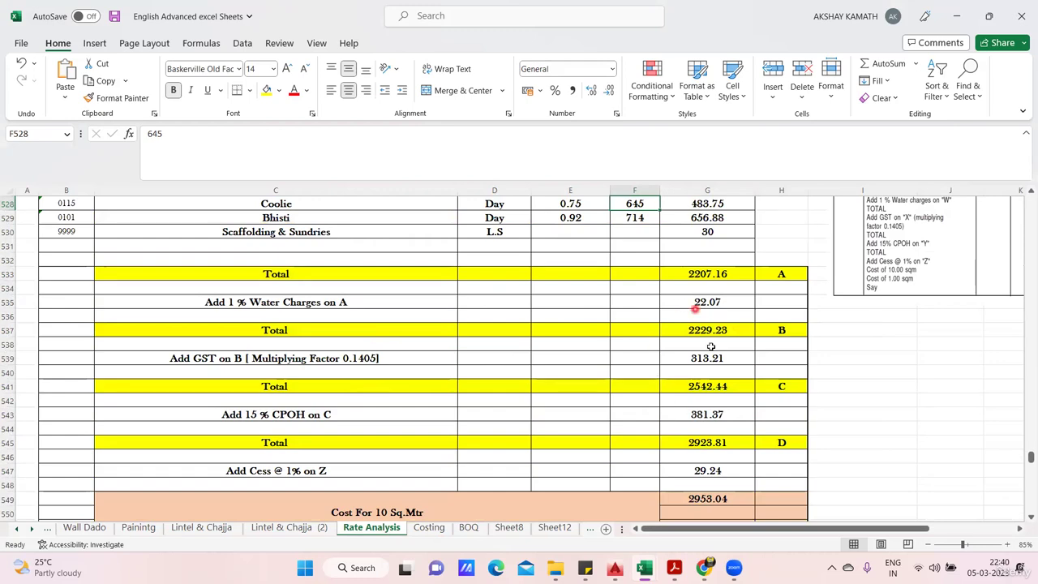
pyautogui.scroll(-2, 711, 350)
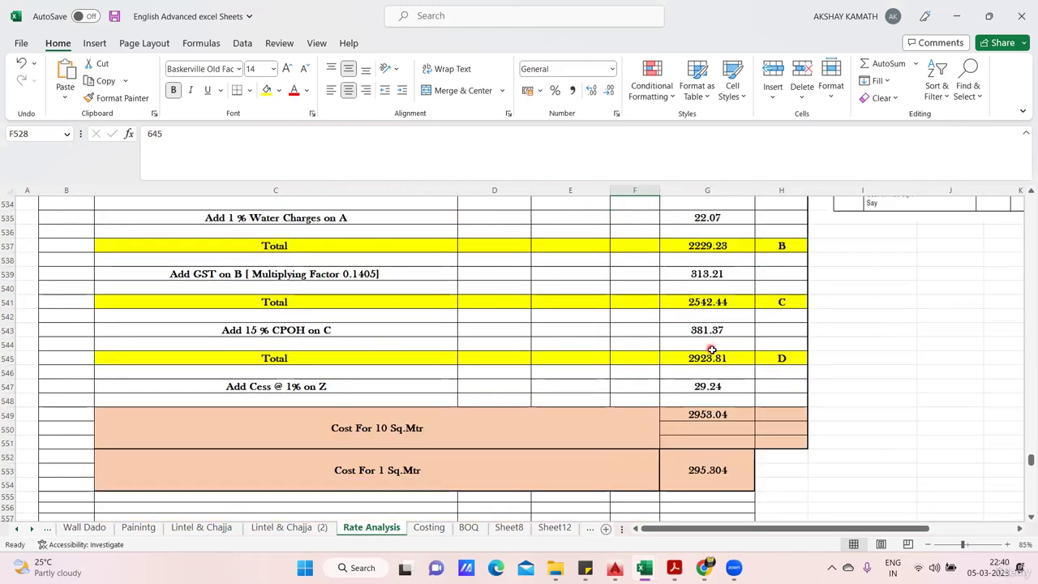
pyautogui.scroll(-3, 711, 349)
pyautogui.scroll(4, 719, 349)
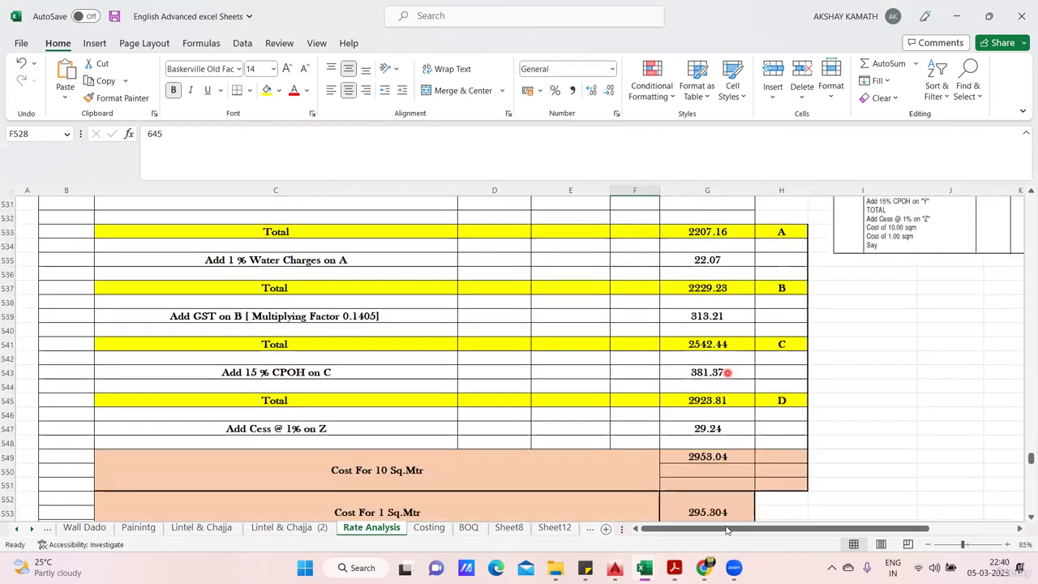
pyautogui.moveTo(674, 568)
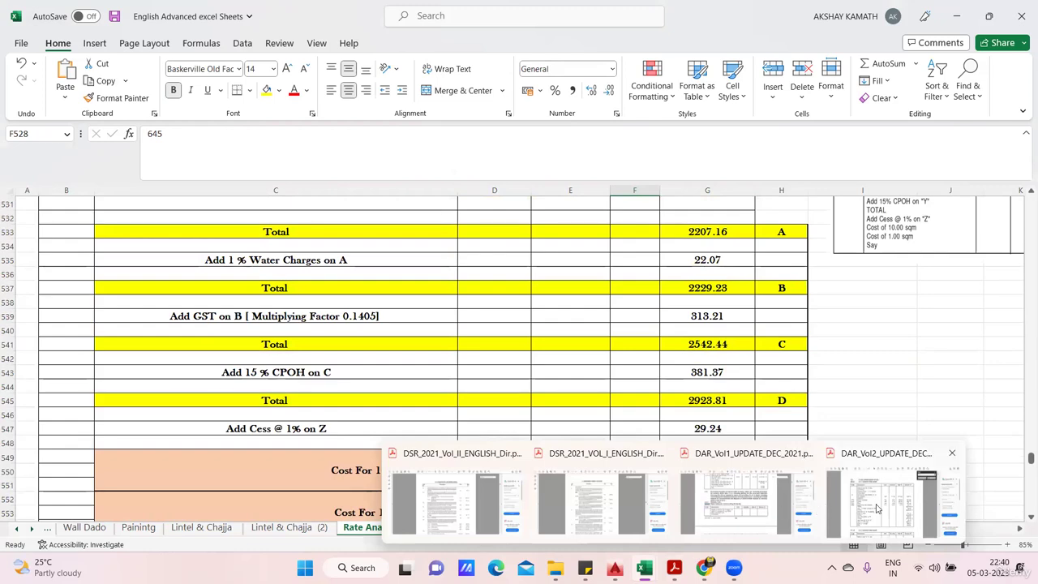
pyautogui.click(876, 509)
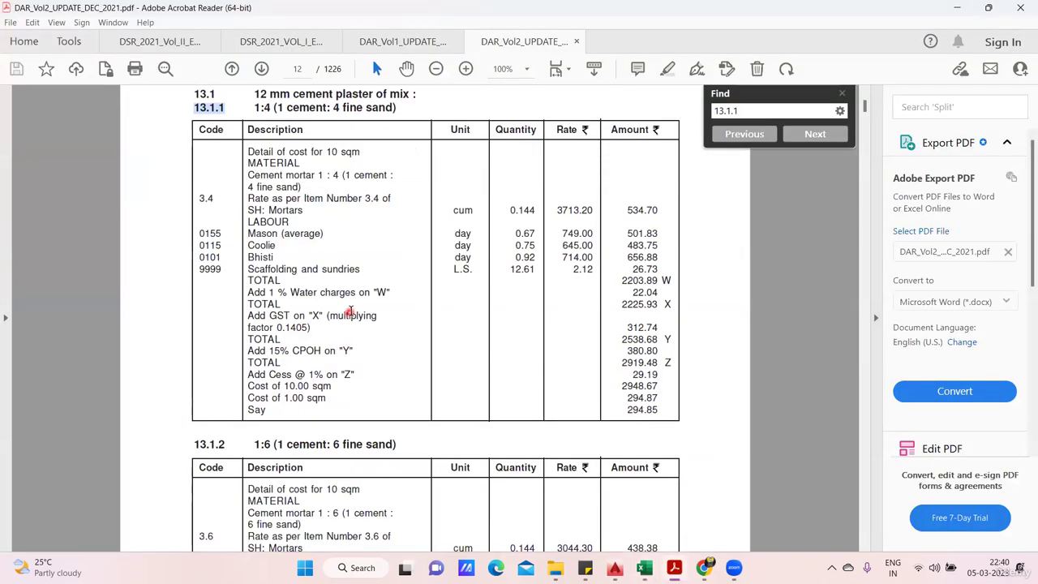
pyautogui.scroll(-3, 351, 312)
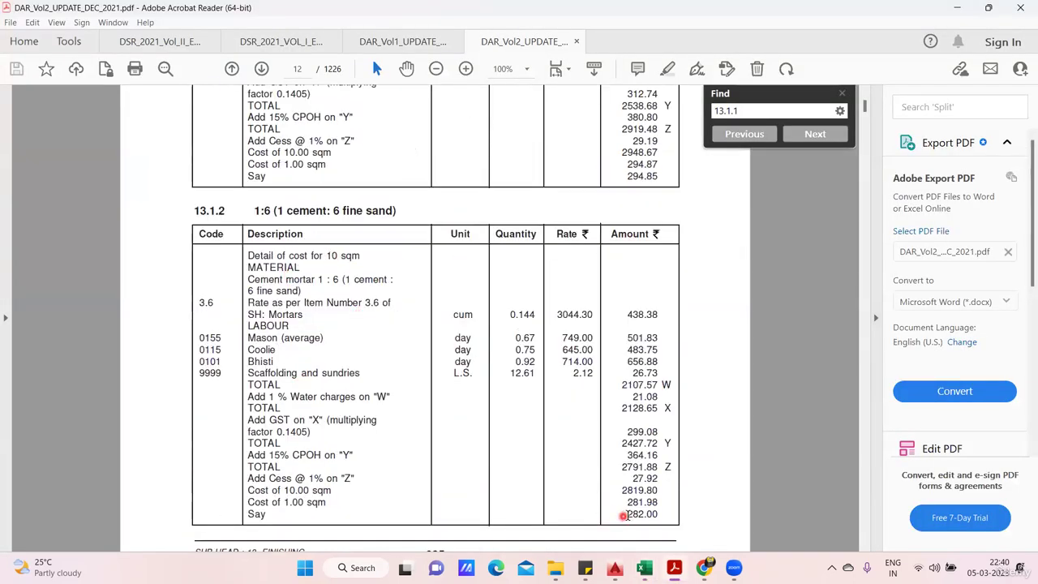
pyautogui.moveTo(623, 515); pyautogui.dragTo(657, 517)
pyautogui.scroll(2, 446, 307)
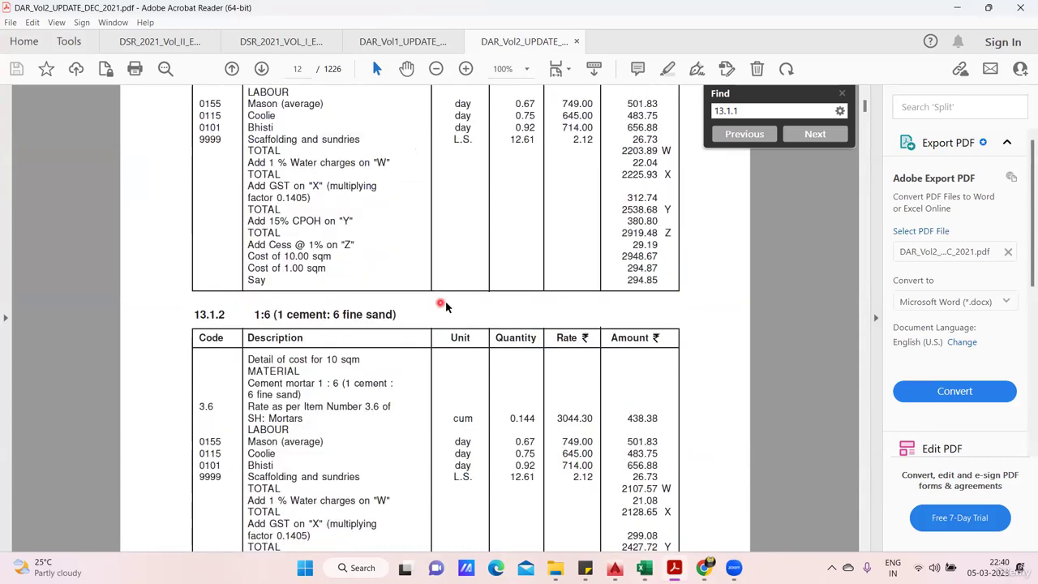
# - Compare the mortar and labour quantities of the 1:4 plaster in item 13.1.1 with the 1:6 plaster in item 13.1.2
pyautogui.scroll(3, 446, 306)
pyautogui.moveTo(250, 209); pyautogui.dragTo(355, 249)
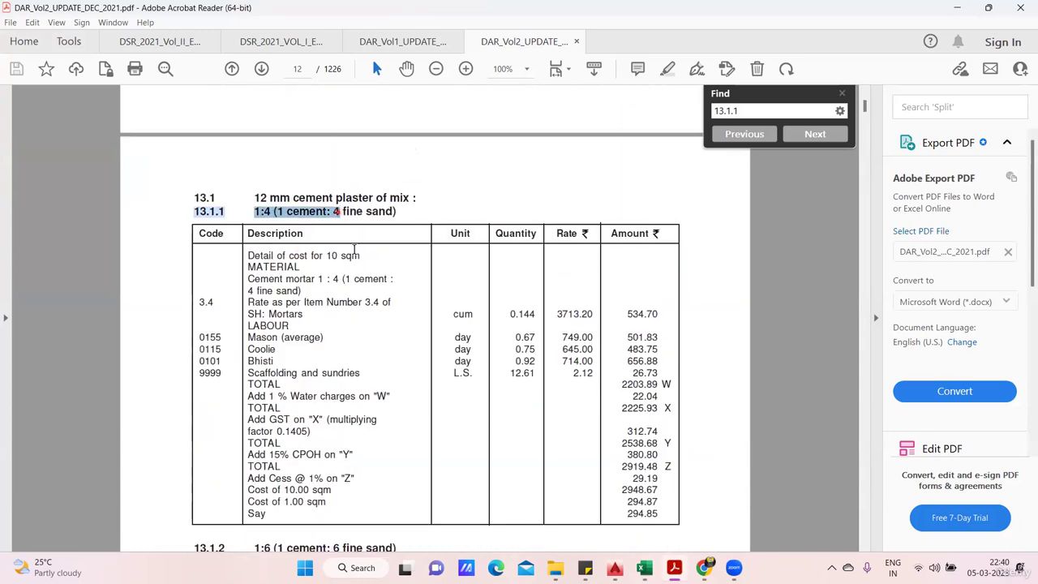
pyautogui.click(300, 289)
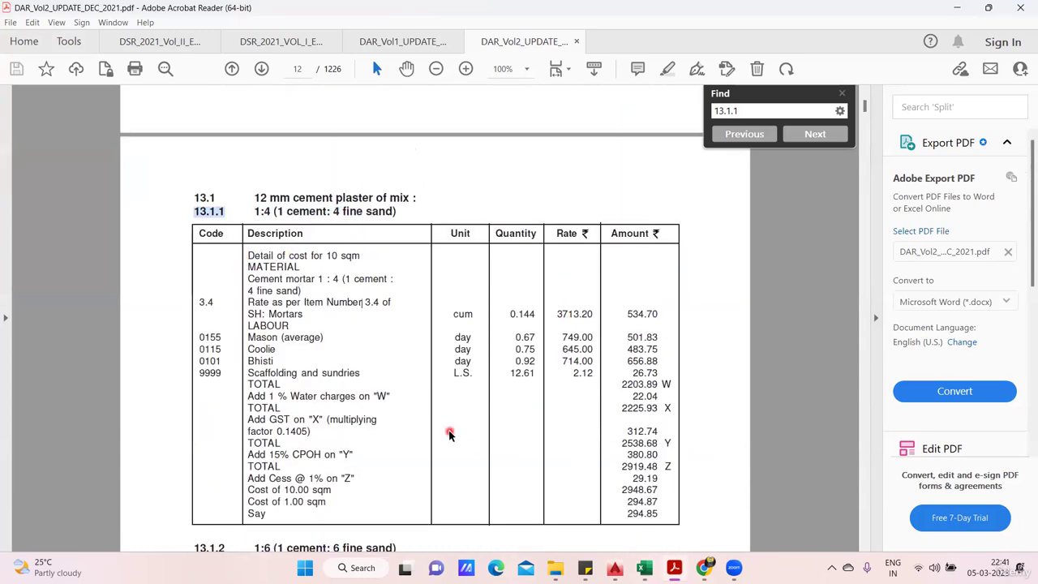
pyautogui.scroll(-3, 440, 365)
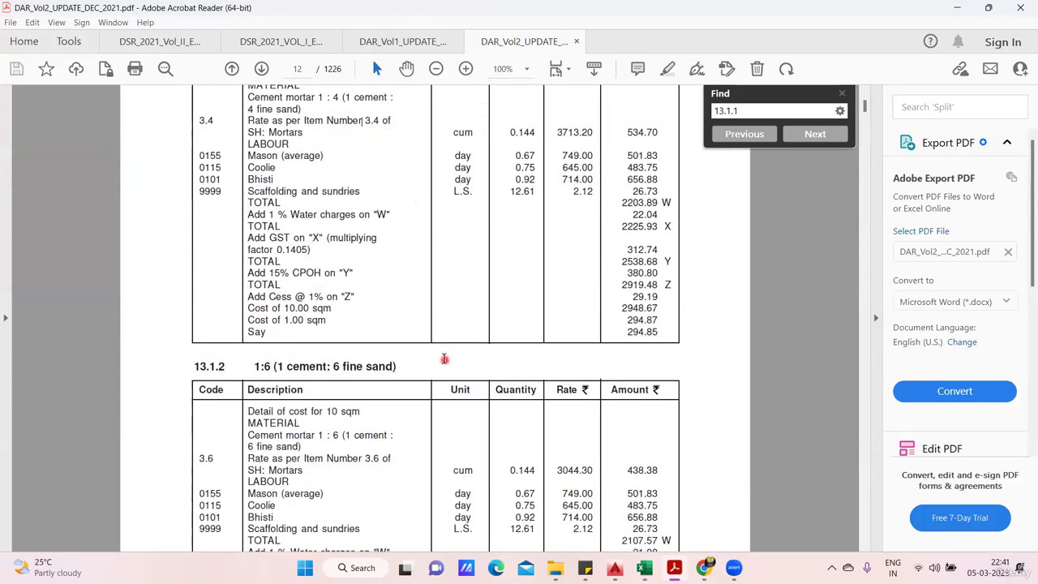
pyautogui.scroll(2, 503, 475)
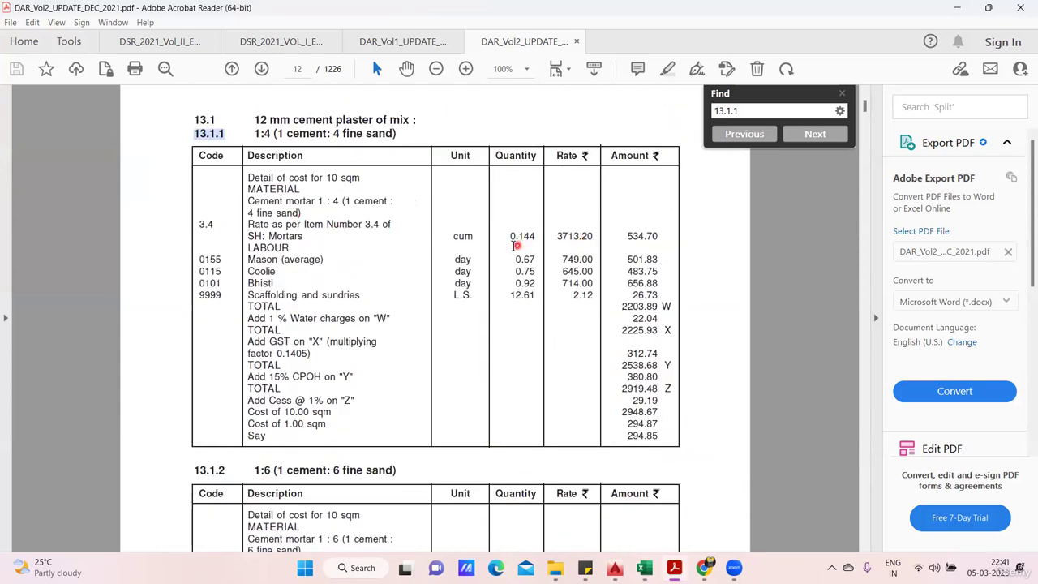
pyautogui.scroll(-2, 527, 365)
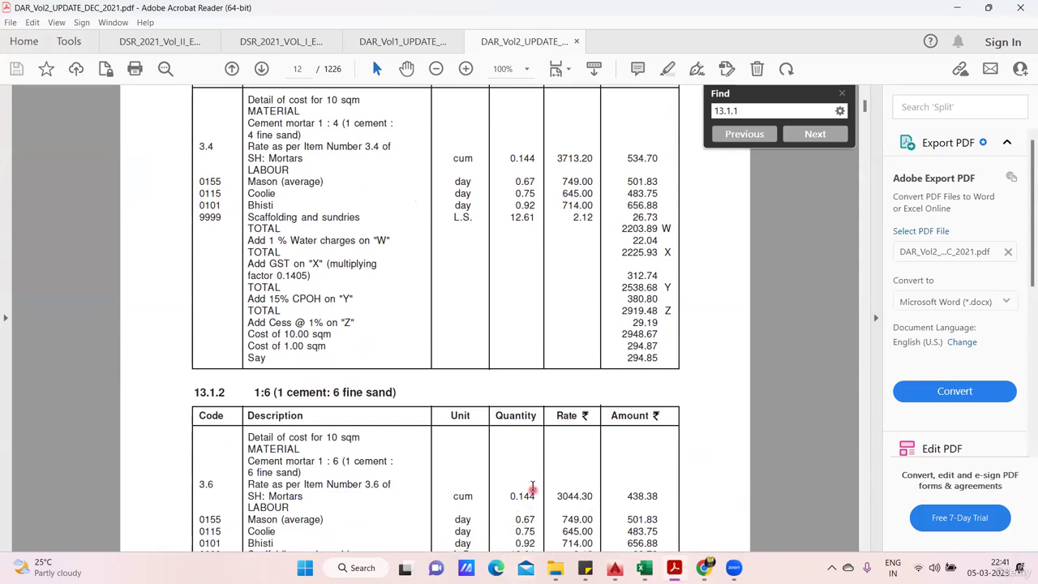
pyautogui.scroll(-1, 547, 490)
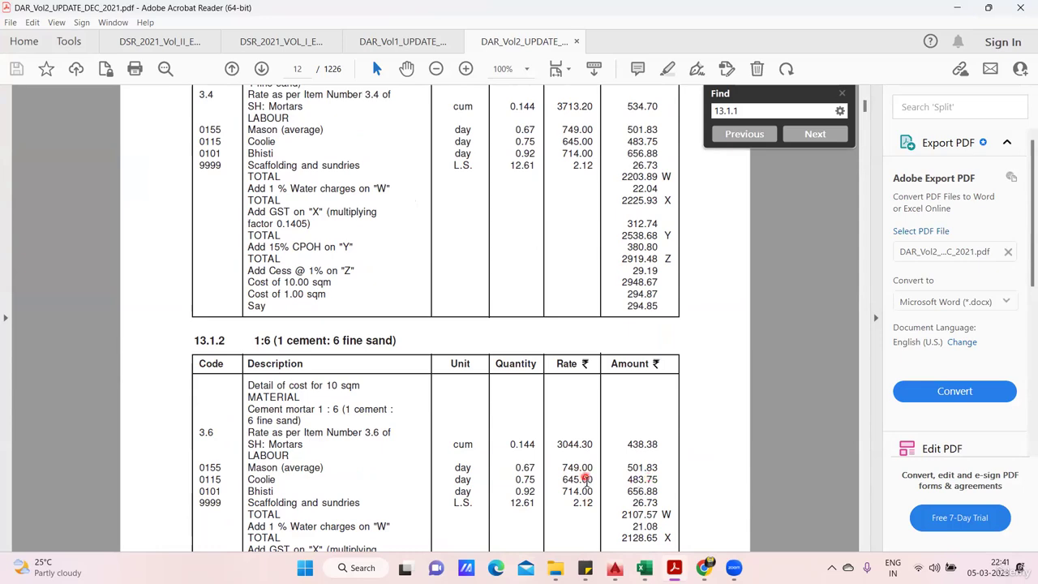
pyautogui.scroll(2, 584, 478)
pyautogui.scroll(1, 590, 485)
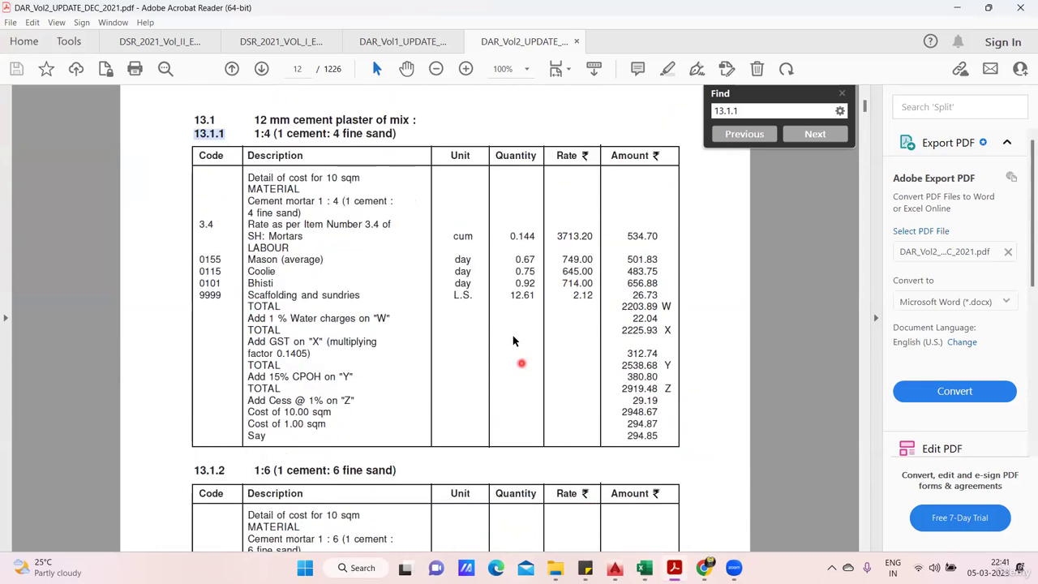
# - Compare the per-cum mortar rates of items 13.1.2 and 13.1.1, highlighting each rate along with the 1:6 mix description
pyautogui.scroll(-2, 522, 361)
pyautogui.moveTo(556, 470); pyautogui.dragTo(595, 471)
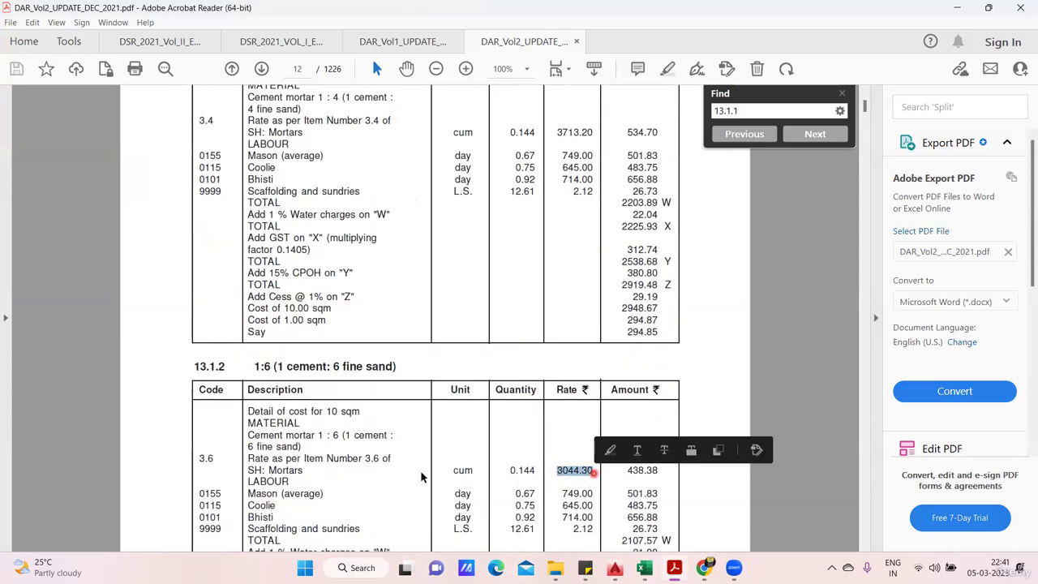
pyautogui.click(327, 459)
pyautogui.moveTo(322, 435); pyautogui.dragTo(357, 435)
pyautogui.click(375, 466)
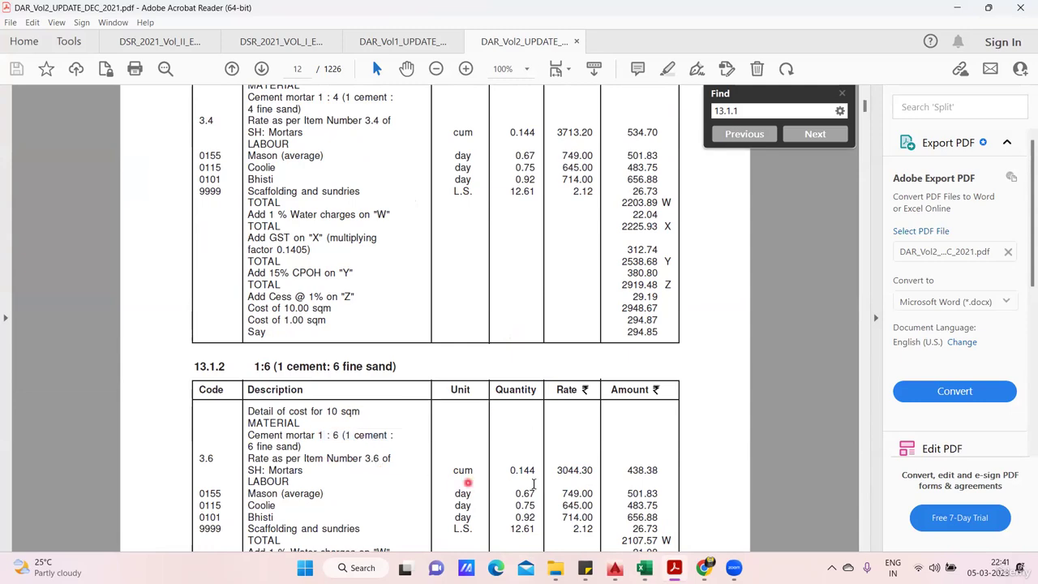
pyautogui.moveTo(552, 473); pyautogui.dragTo(596, 473)
pyautogui.click(487, 468)
pyautogui.scroll(2, 459, 363)
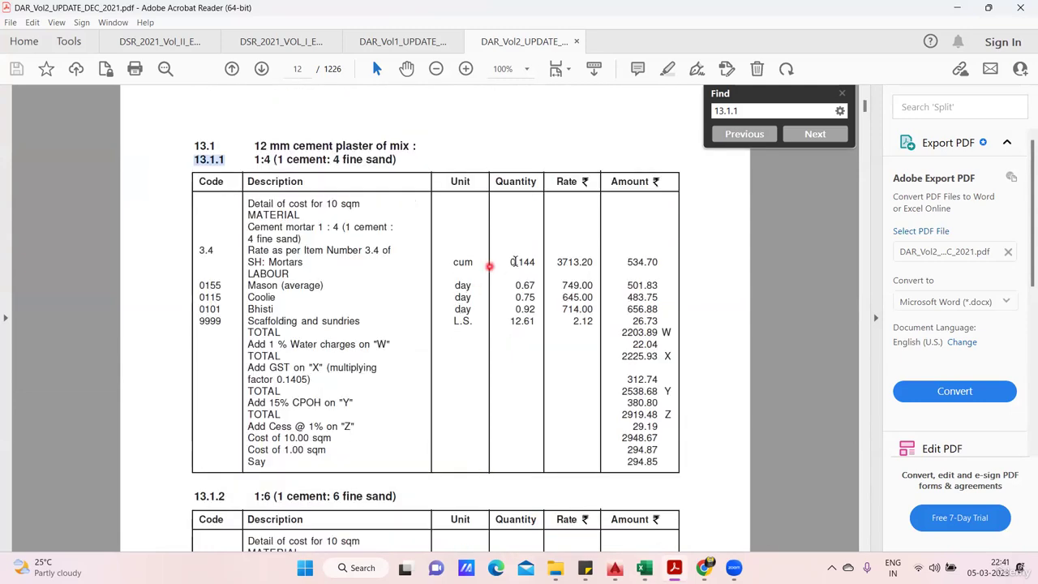
pyautogui.moveTo(558, 268); pyautogui.dragTo(593, 266)
pyautogui.scroll(-2, 574, 243)
pyautogui.scroll(-1, 574, 192)
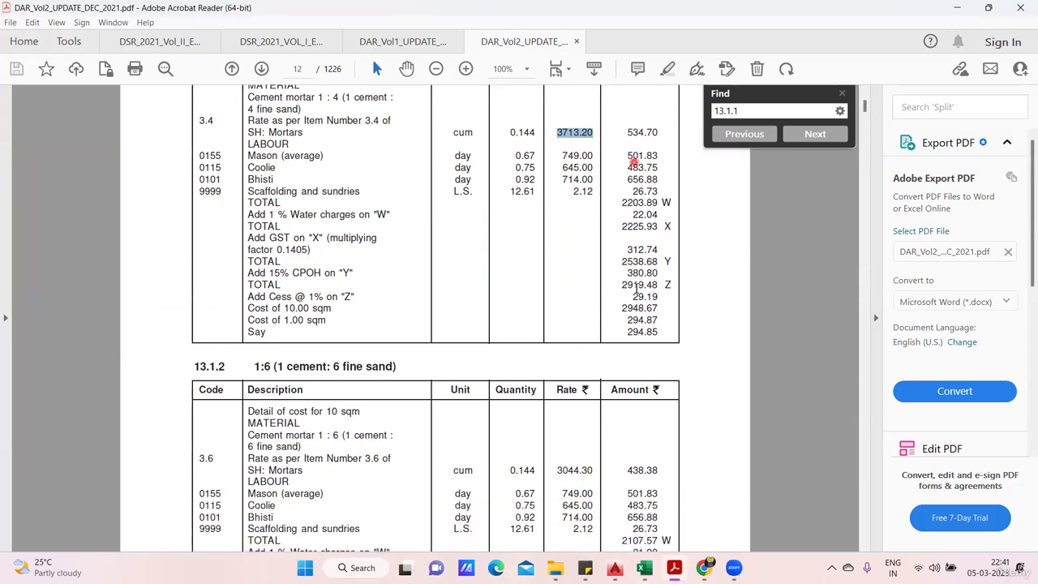
# - Examine the cost of 1.00 sqm and Say rates for items 13.1.1 and 13.1.2
pyautogui.scroll(-2, 568, 341)
pyautogui.scroll(-2, 455, 365)
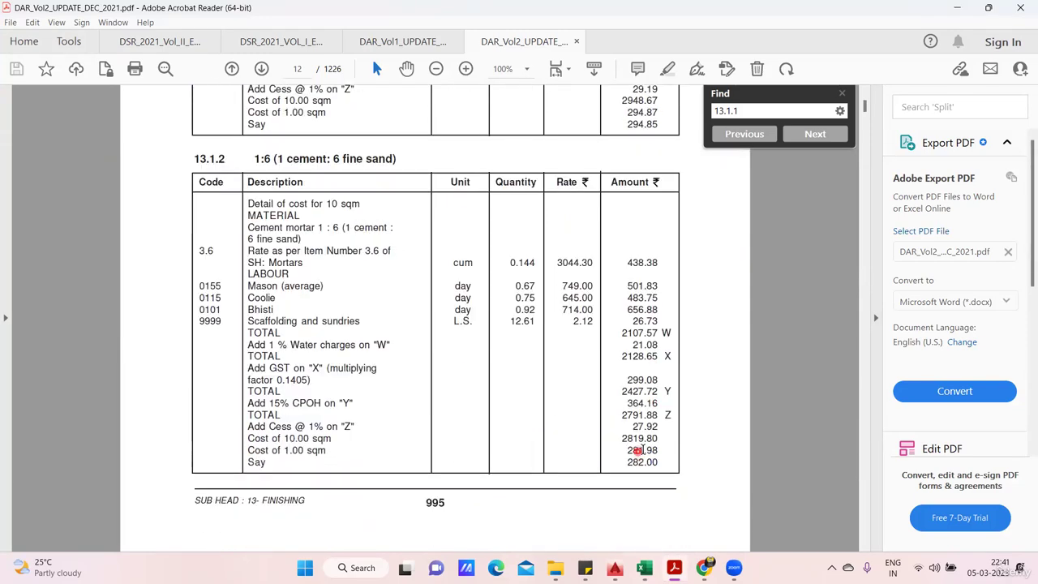
pyautogui.scroll(2, 441, 333)
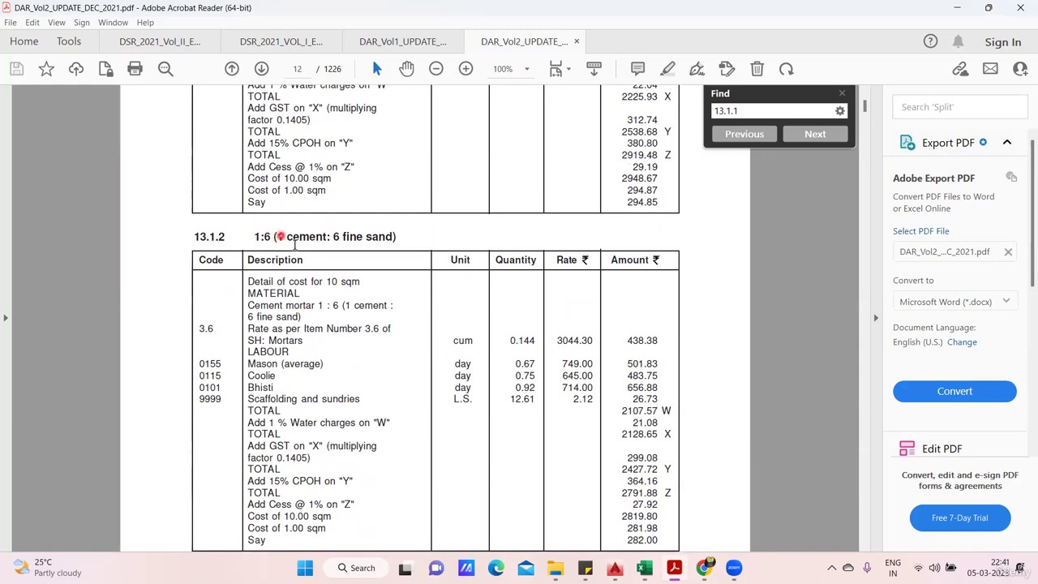
pyautogui.scroll(-2, 579, 431)
pyautogui.scroll(2, 640, 438)
pyautogui.scroll(8, 641, 438)
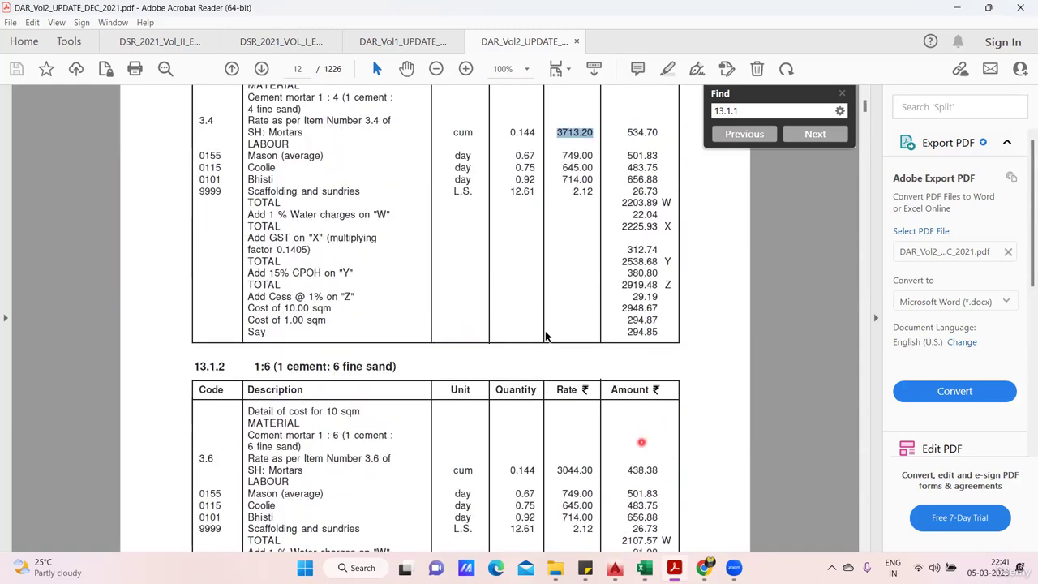
pyautogui.scroll(-6, 601, 353)
pyautogui.scroll(-4, 640, 345)
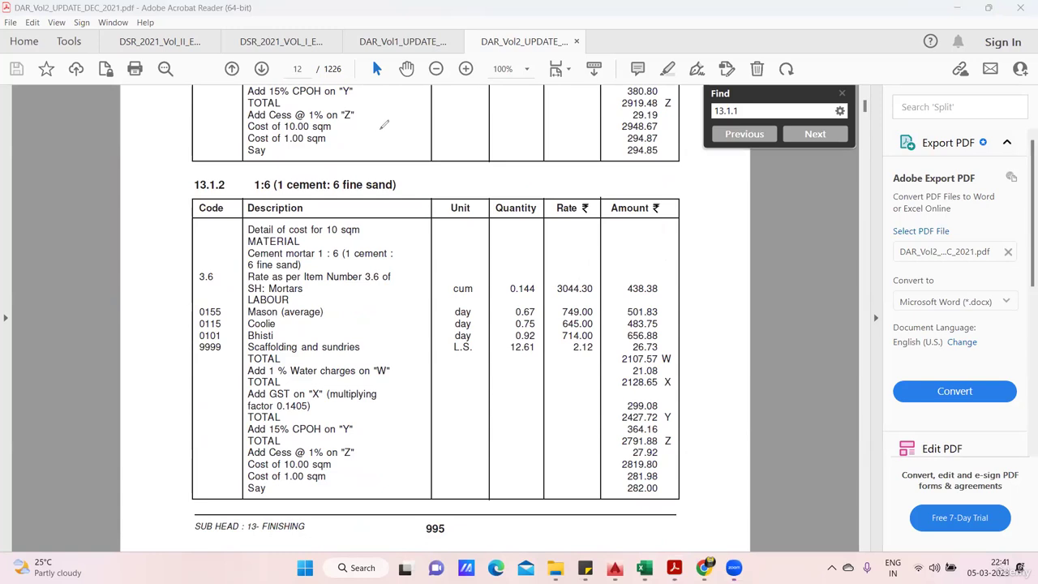
# - Circle the Say rates of items 13.1.1 and 13.1.2 on screen, underline the 1:6 mix, and clear the markings
pyautogui.moveTo(682, 159)
pyautogui.mouseDown()
pyautogui.moveTo(662, 137)
pyautogui.moveTo(622, 136)
pyautogui.moveTo(645, 169)
pyautogui.moveTo(680, 160)
pyautogui.mouseUp()
pyautogui.moveTo(246, 194); pyautogui.dragTo(330, 189)
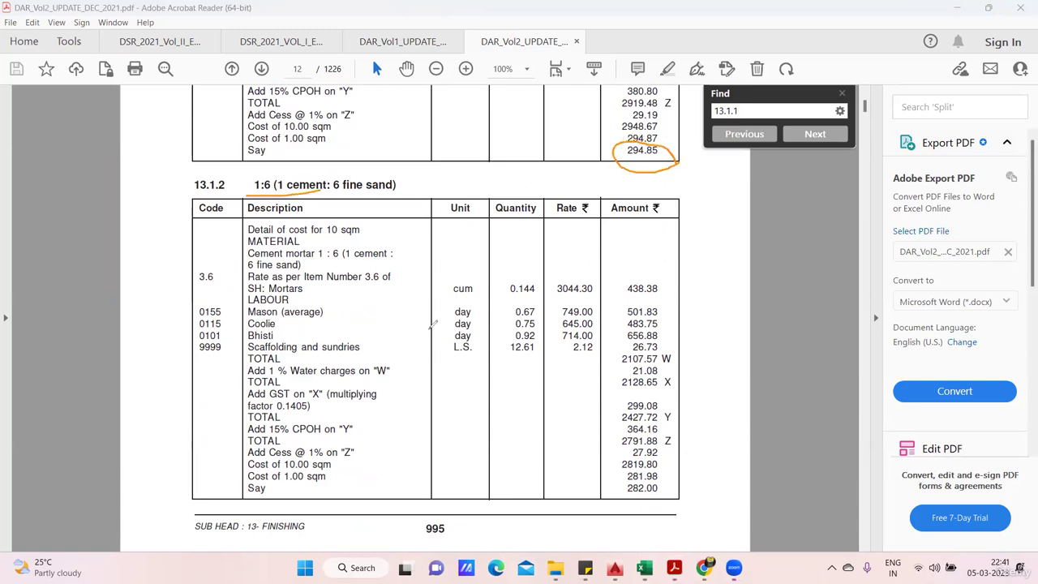
pyautogui.moveTo(636, 481)
pyautogui.mouseDown()
pyautogui.moveTo(618, 497)
pyautogui.moveTo(669, 499)
pyautogui.moveTo(680, 476)
pyautogui.moveTo(626, 477)
pyautogui.mouseUp()
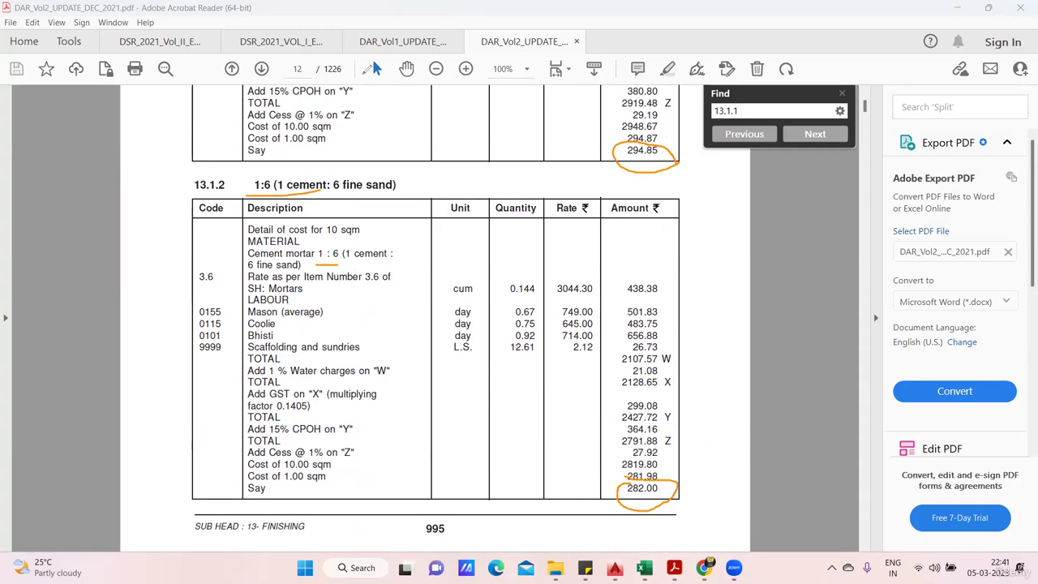
pyautogui.press('Escape')
# - Switch to the Rate Analysis sheet in Excel and review the 12mm inside plaster table through Cost For 1 Sq.Mtr
pyautogui.scroll(4, 547, 323)
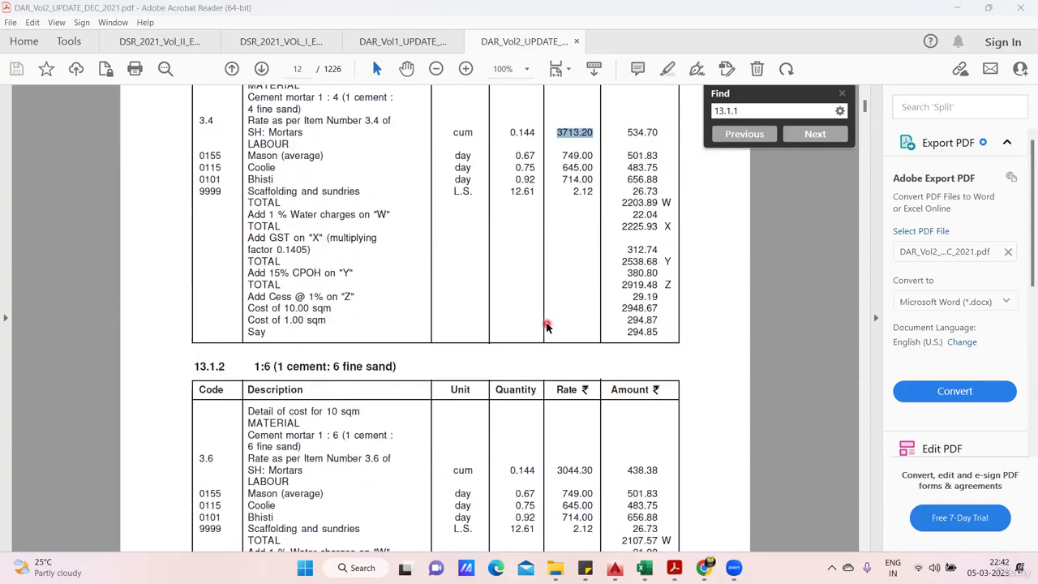
pyautogui.scroll(-1, 547, 323)
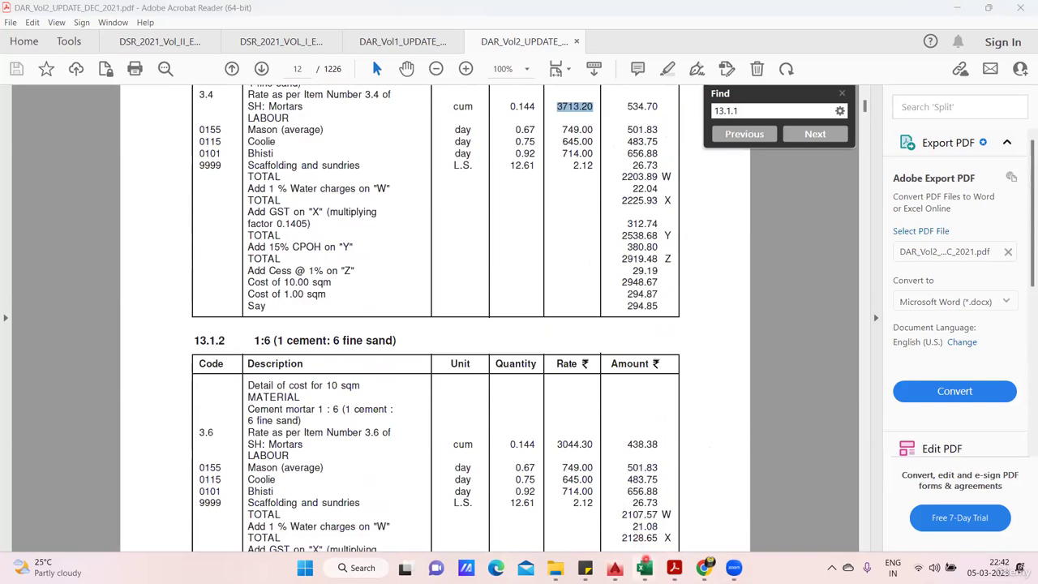
pyautogui.moveTo(648, 568)
pyautogui.click(601, 510)
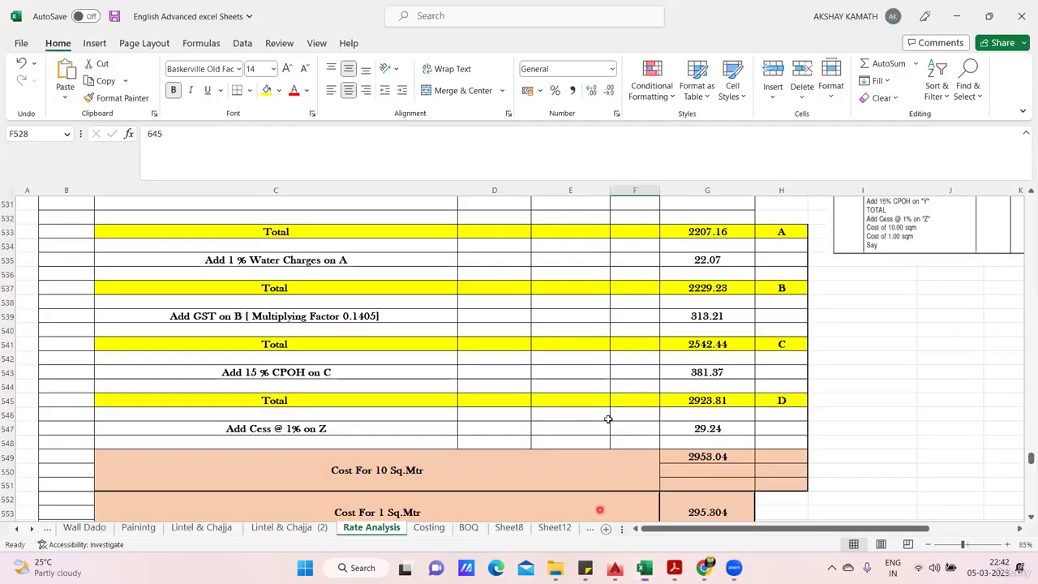
pyautogui.scroll(8, 616, 442)
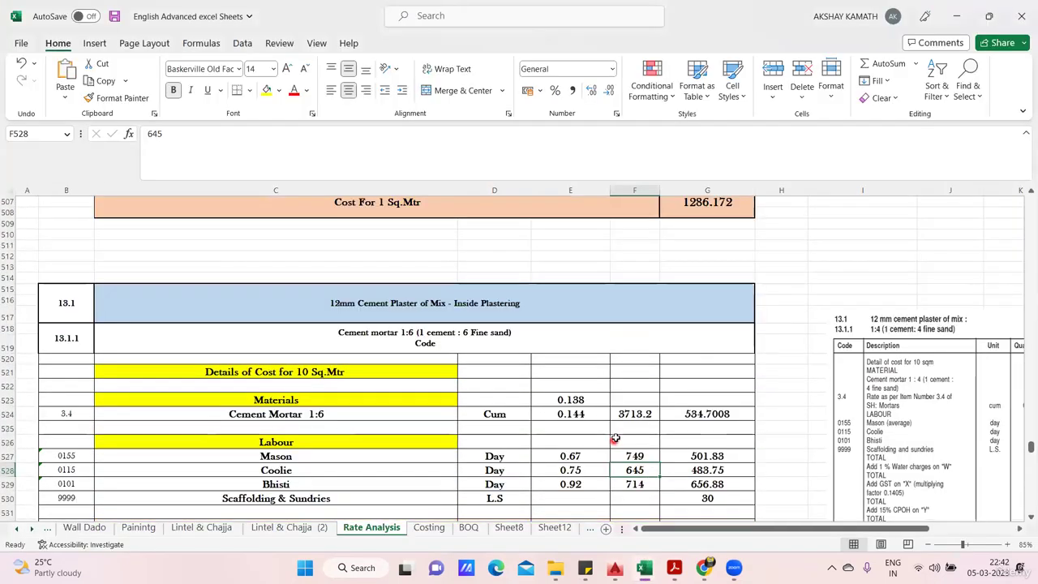
pyautogui.scroll(6, 626, 418)
pyautogui.scroll(-8, 646, 394)
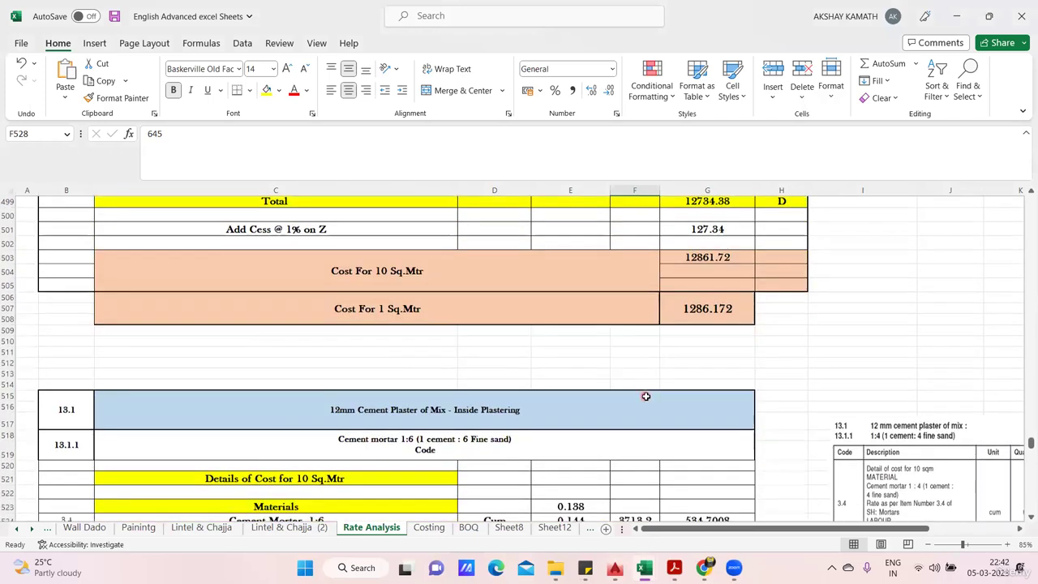
pyautogui.scroll(-10, 648, 392)
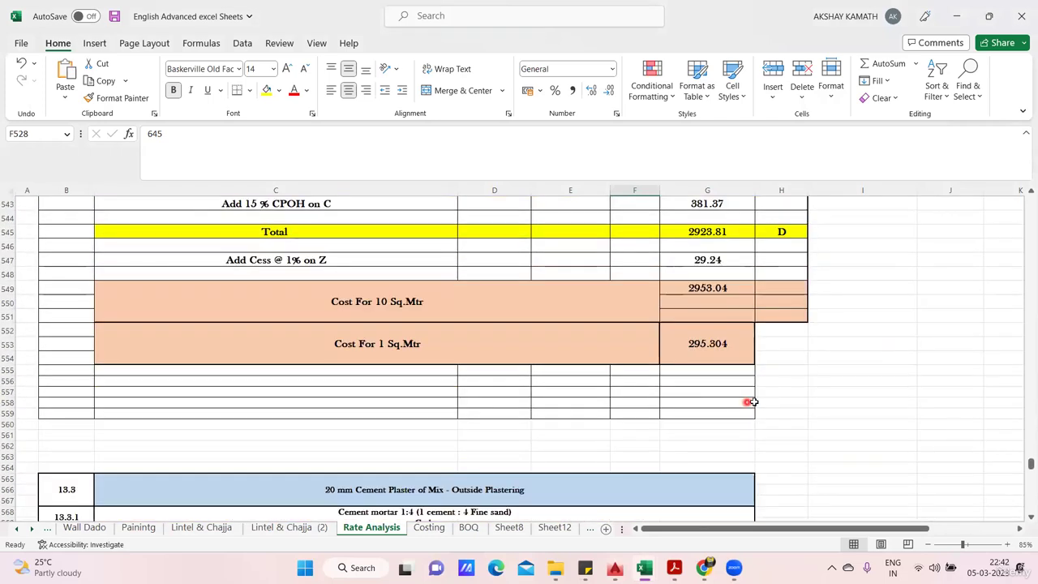
pyautogui.scroll(13, 809, 405)
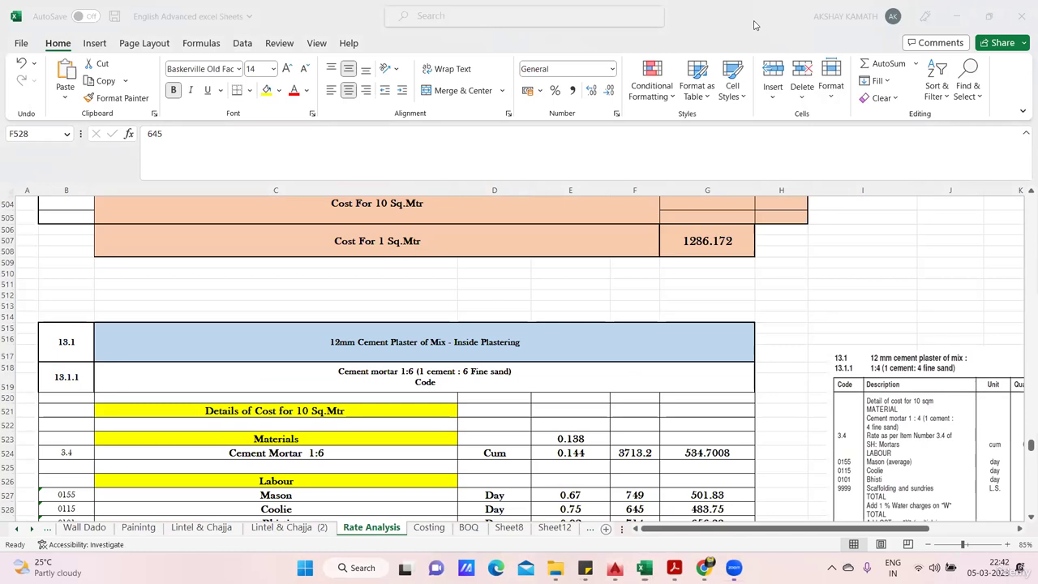
# - Handwrite 1:4 = 295 with a tick and 1:6 = 300 with a cross beside the plaster table, and clear the notes
pyautogui.moveTo(807, 257)
pyautogui.mouseDown()
pyautogui.moveTo(853, 252)
pyautogui.moveTo(892, 210)
pyautogui.moveTo(885, 227)
pyautogui.moveTo(915, 215)
pyautogui.moveTo(901, 235)
pyautogui.mouseUp()
pyautogui.moveTo(836, 306)
pyautogui.mouseDown()
pyautogui.moveTo(840, 321)
pyautogui.moveTo(929, 274)
pyautogui.moveTo(941, 245)
pyautogui.moveTo(963, 236)
pyautogui.moveTo(963, 221)
pyautogui.mouseUp()
pyautogui.moveTo(946, 187)
pyautogui.mouseDown()
pyautogui.moveTo(971, 196)
pyautogui.moveTo(952, 214)
pyautogui.mouseUp()
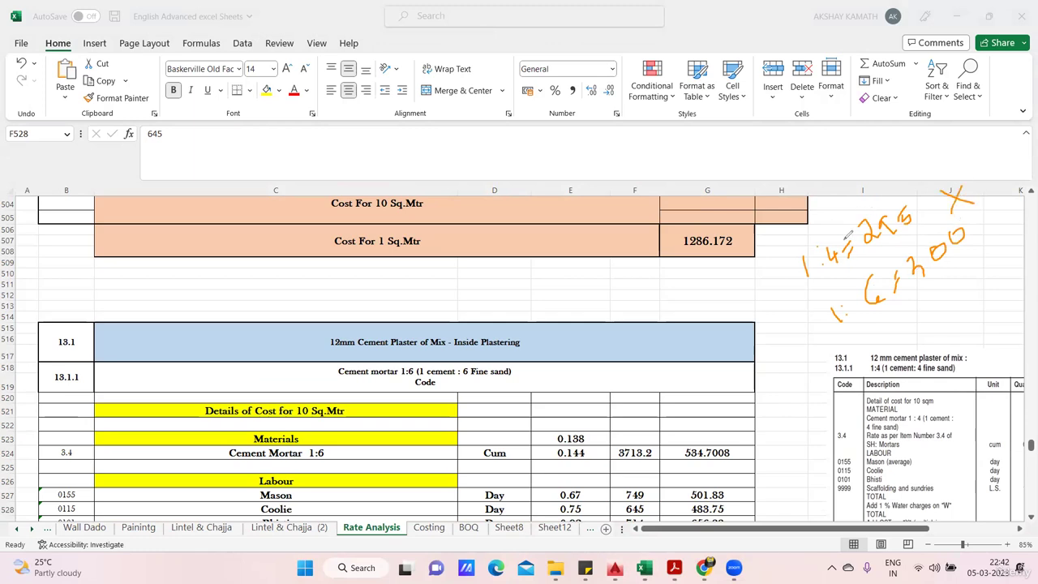
pyautogui.moveTo(865, 196); pyautogui.dragTo(885, 178)
pyautogui.moveTo(863, 331); pyautogui.dragTo(892, 315)
pyautogui.moveTo(921, 295); pyautogui.dragTo(967, 244)
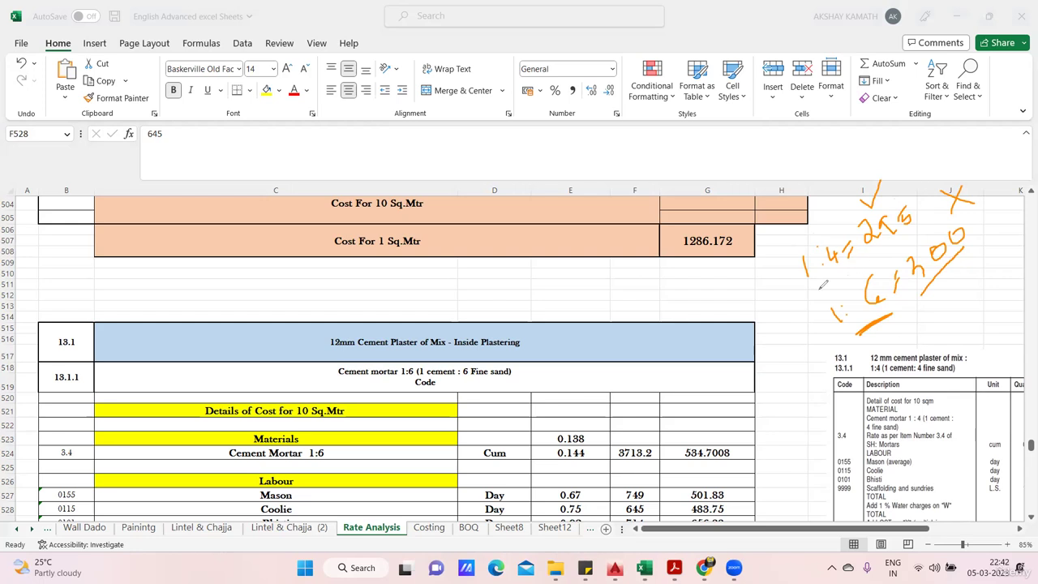
pyautogui.moveTo(821, 286); pyautogui.dragTo(917, 220)
pyautogui.press('Escape')
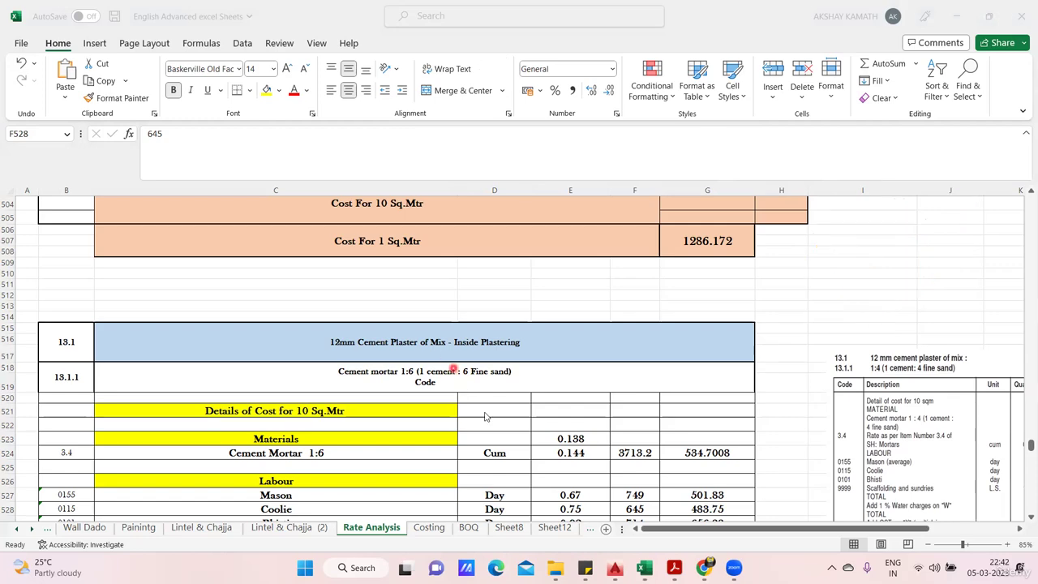
pyautogui.scroll(-5, 487, 412)
pyautogui.scroll(5, 609, 419)
pyautogui.press('Escape')
# - Switch to the DAR_Vol2_UPDATE_DEC_2021 PDF in Acrobat Reader and recheck the mortar rates and costs of items 13.1.1 and 13.1.2
pyautogui.scroll(-5, 749, 316)
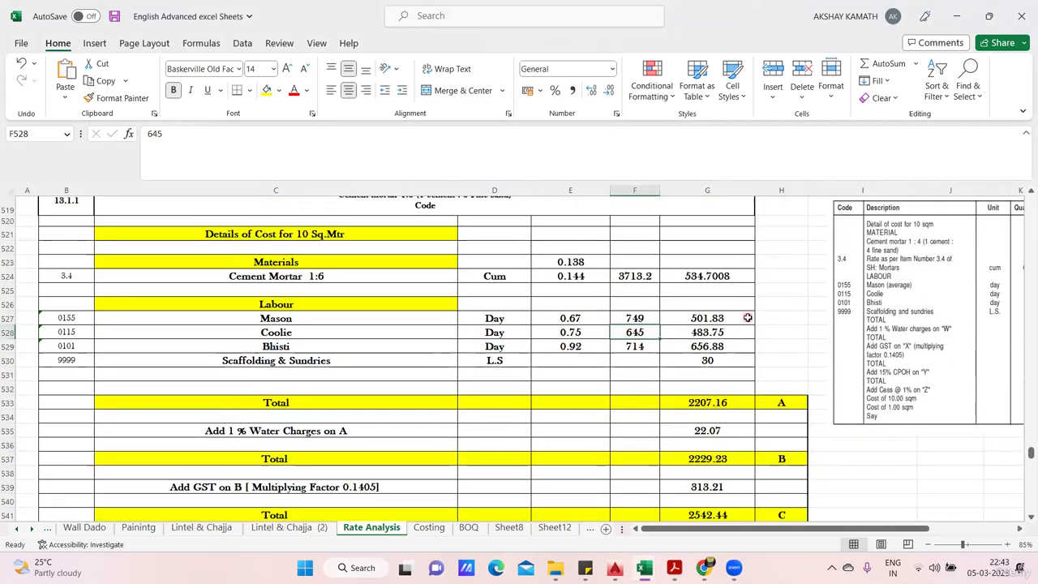
pyautogui.moveTo(674, 568)
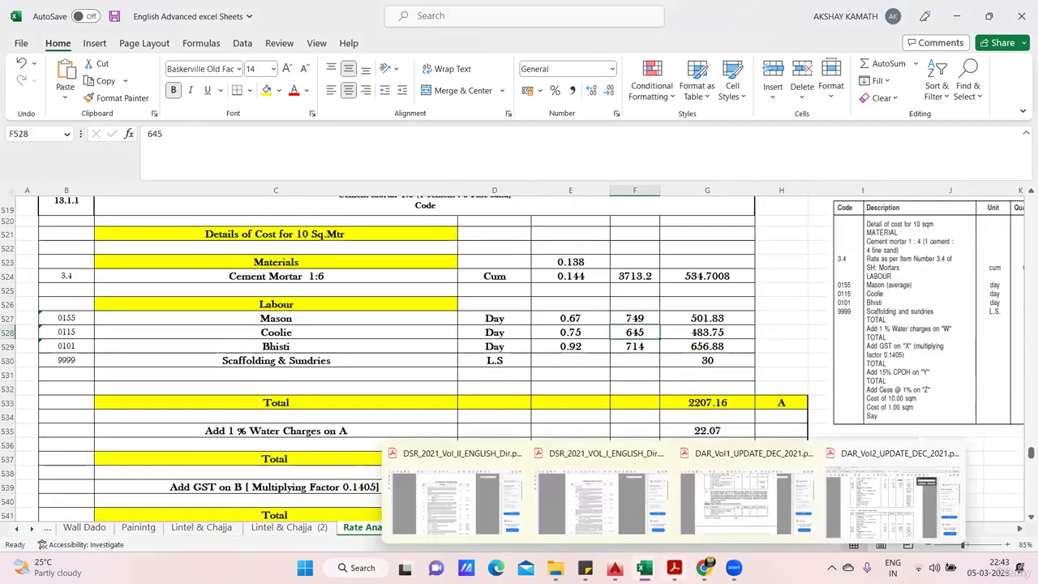
pyautogui.click(884, 498)
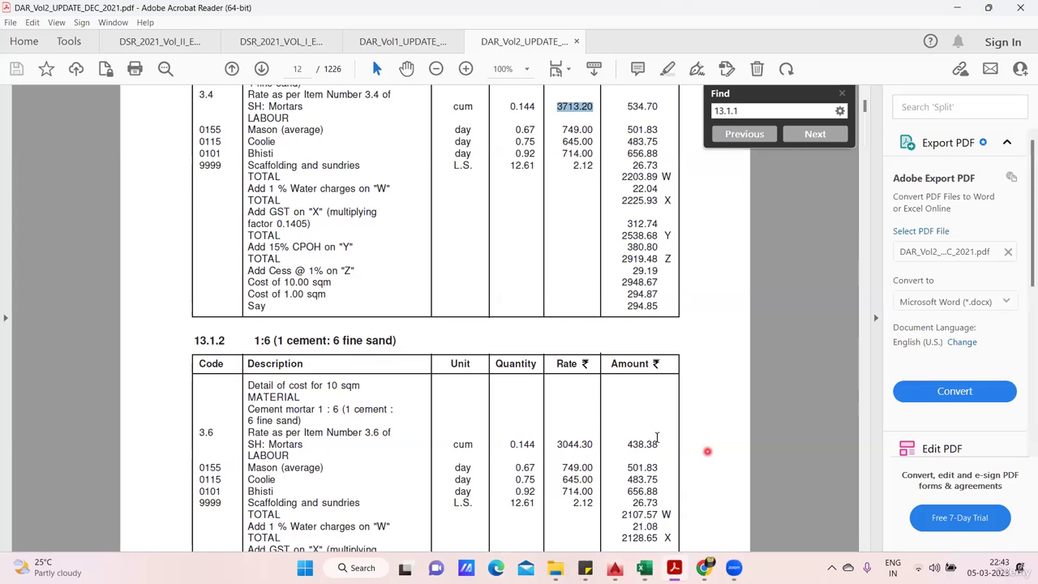
pyautogui.scroll(-1, 624, 401)
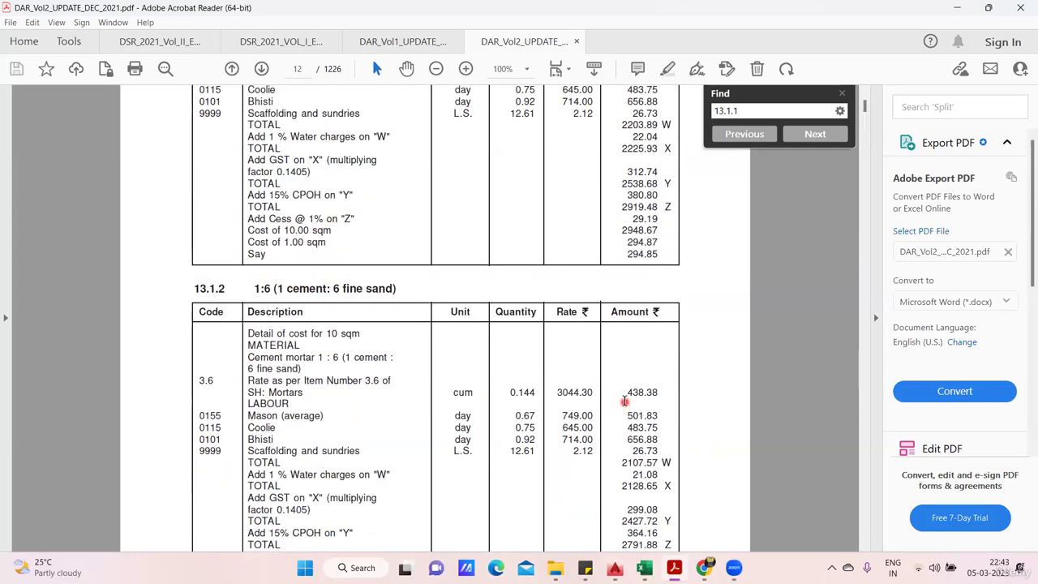
pyautogui.scroll(-2, 622, 398)
pyautogui.scroll(2, 617, 399)
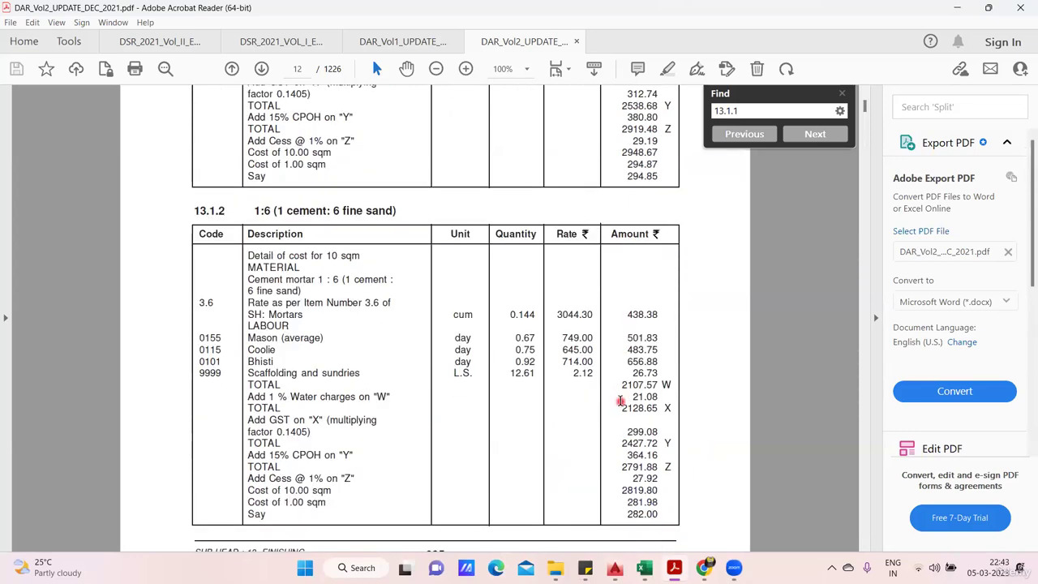
pyautogui.scroll(3, 447, 285)
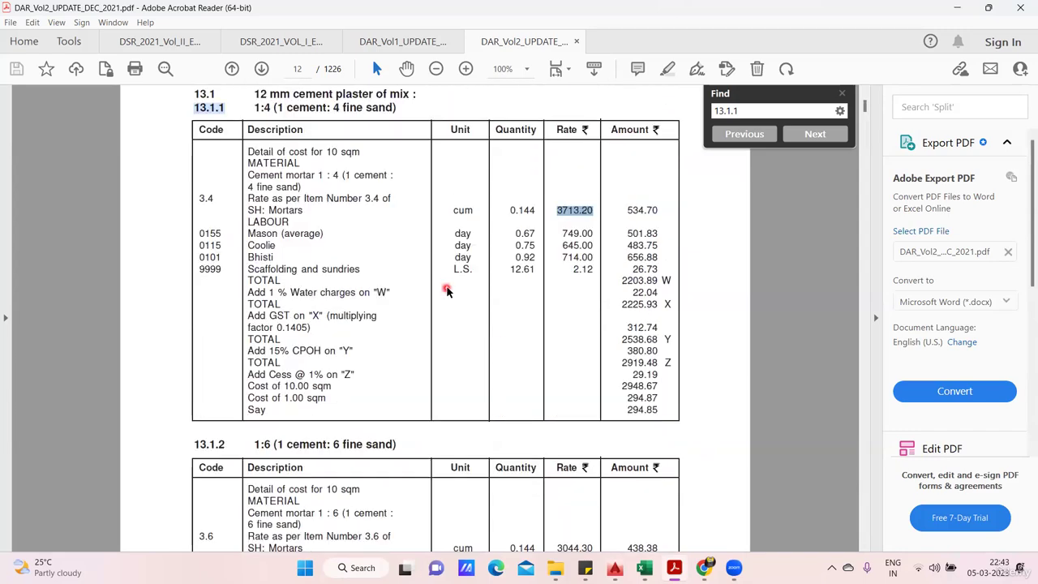
pyautogui.doubleClick(576, 213)
pyautogui.scroll(-6, 578, 283)
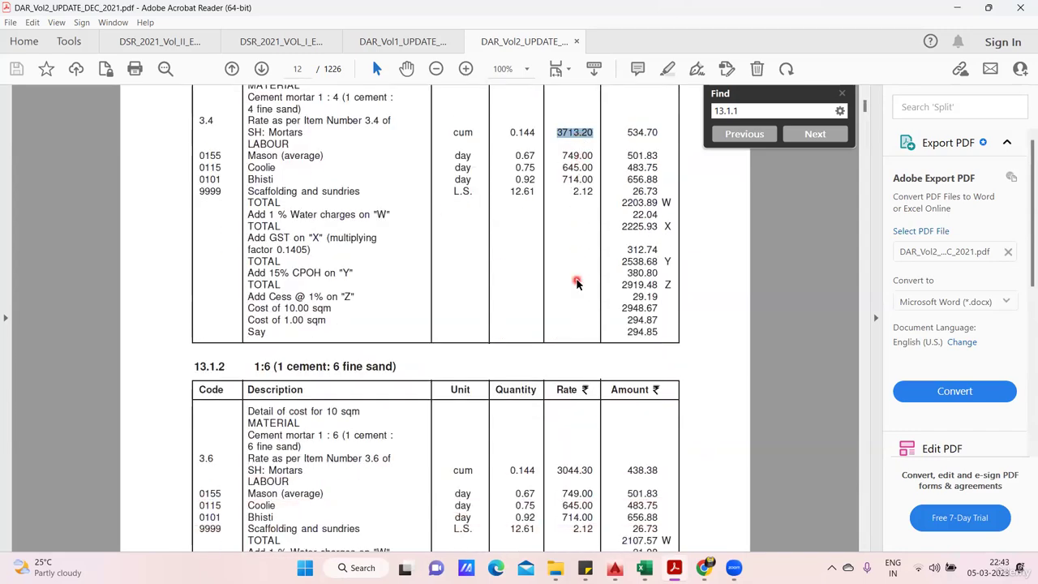
pyautogui.click(576, 281)
pyautogui.scroll(-6, 577, 288)
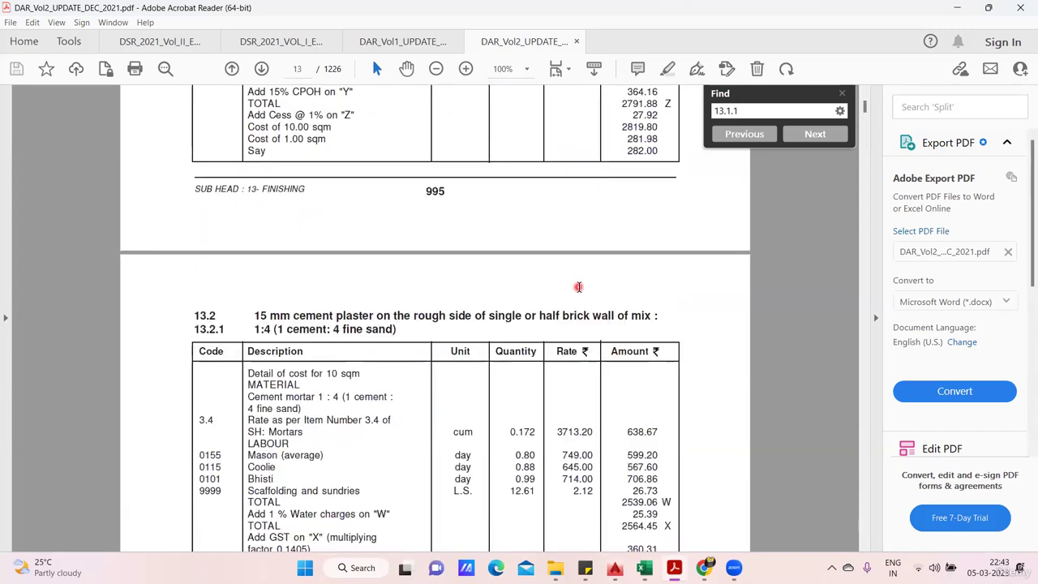
# - Find the 15 mm cement plaster item 13.2.1, mark "15 mm" and "single or half brick wall of mix" in its heading, and clear the markings
pyautogui.scroll(-2, 579, 288)
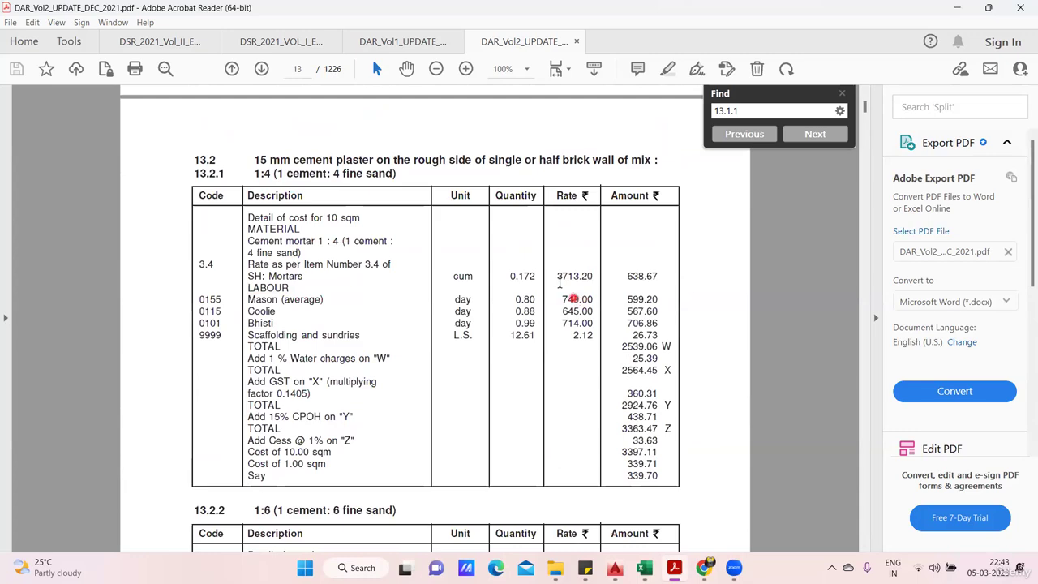
pyautogui.scroll(1, 558, 277)
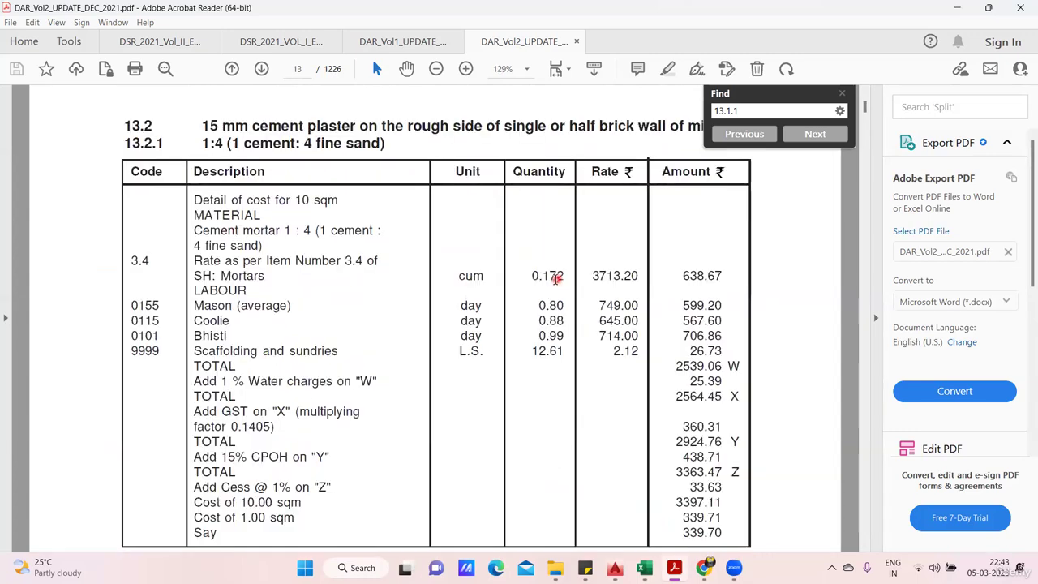
pyautogui.scroll(-1, 555, 280)
pyautogui.scroll(1, 550, 285)
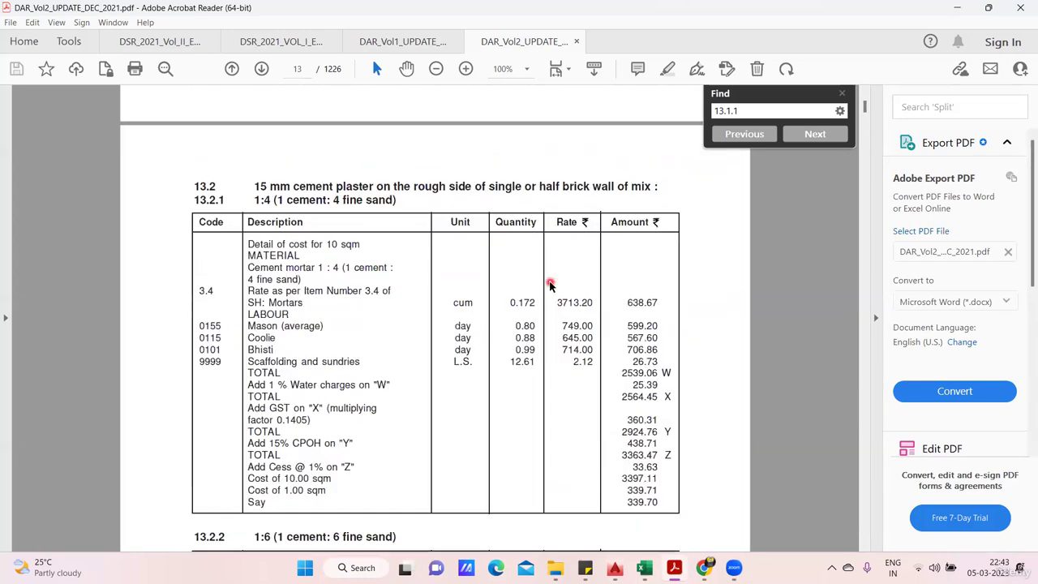
pyautogui.scroll(-2, 550, 286)
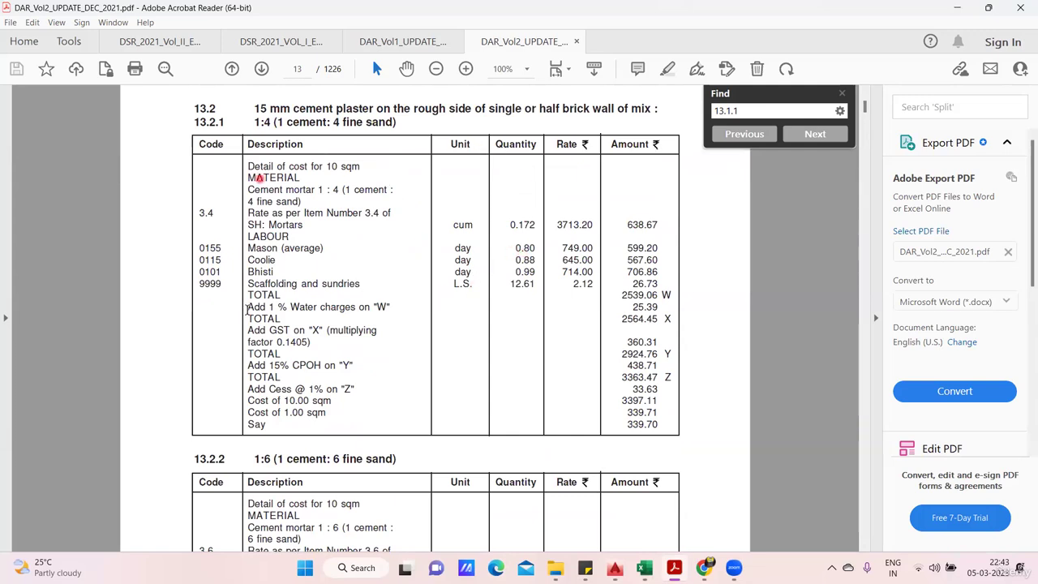
pyautogui.moveTo(704, 567)
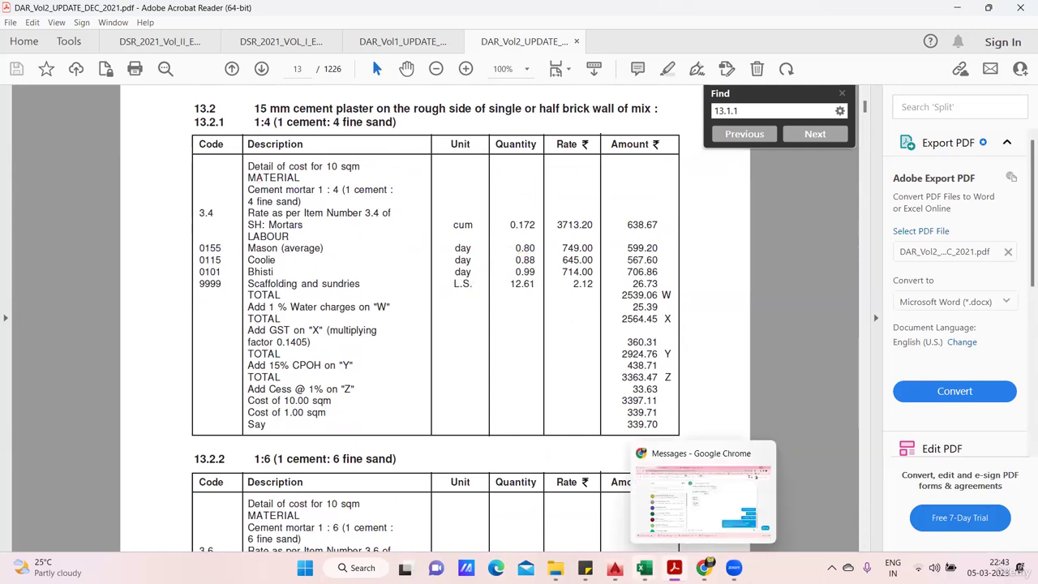
pyautogui.moveTo(644, 567)
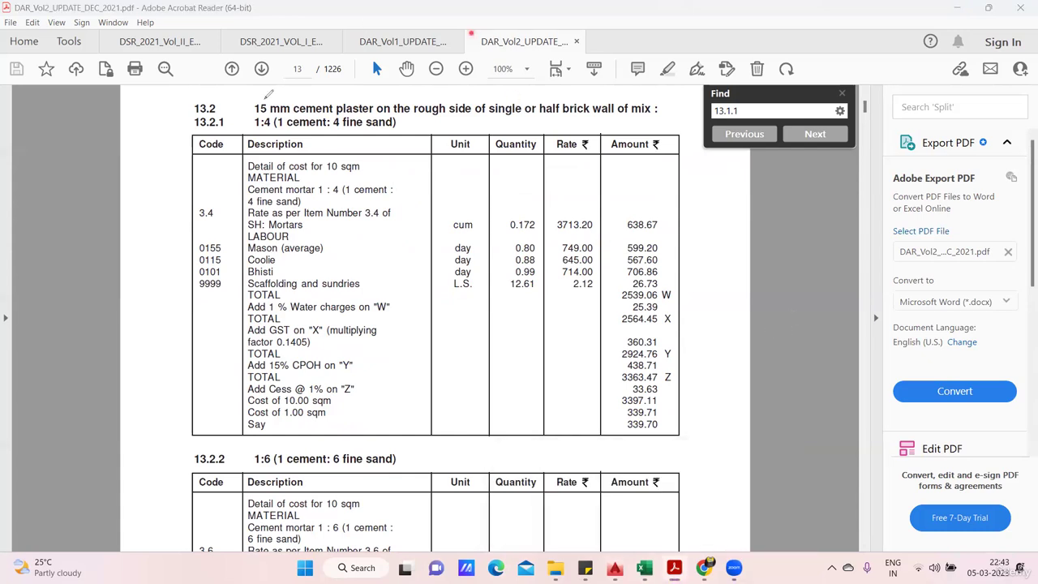
pyautogui.moveTo(267, 94)
pyautogui.mouseDown()
pyautogui.moveTo(240, 109)
pyautogui.moveTo(253, 131)
pyautogui.moveTo(279, 135)
pyautogui.mouseUp()
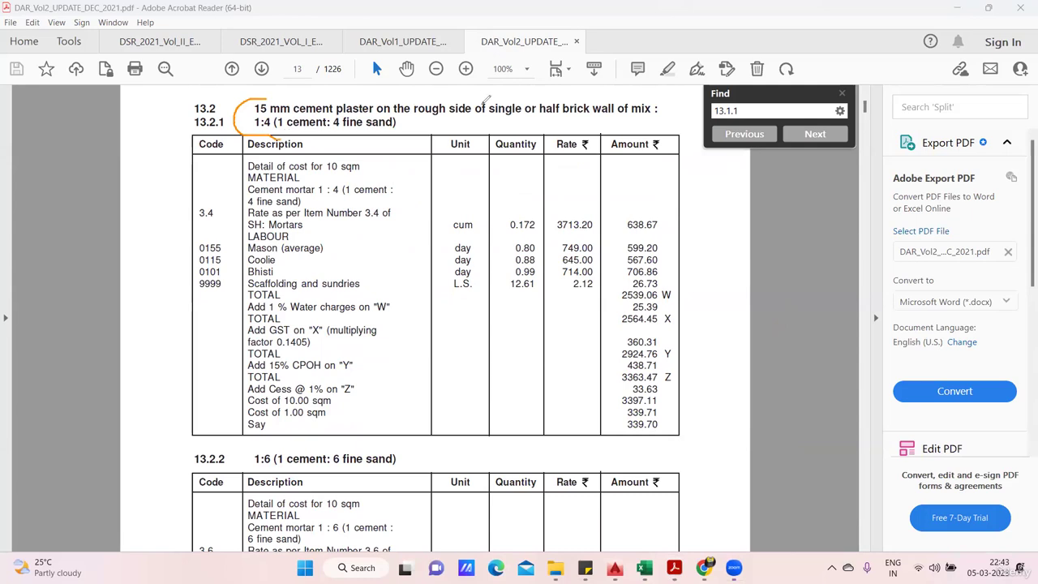
pyautogui.moveTo(485, 99)
pyautogui.mouseDown()
pyautogui.moveTo(489, 122)
pyautogui.moveTo(667, 116)
pyautogui.moveTo(658, 95)
pyautogui.moveTo(476, 95)
pyautogui.mouseUp()
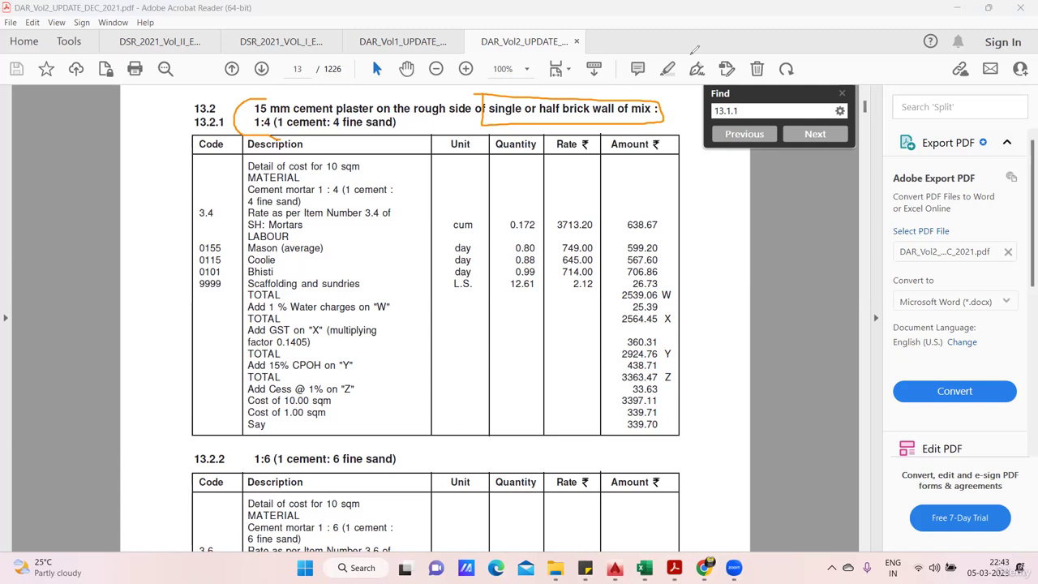
pyautogui.press('e')
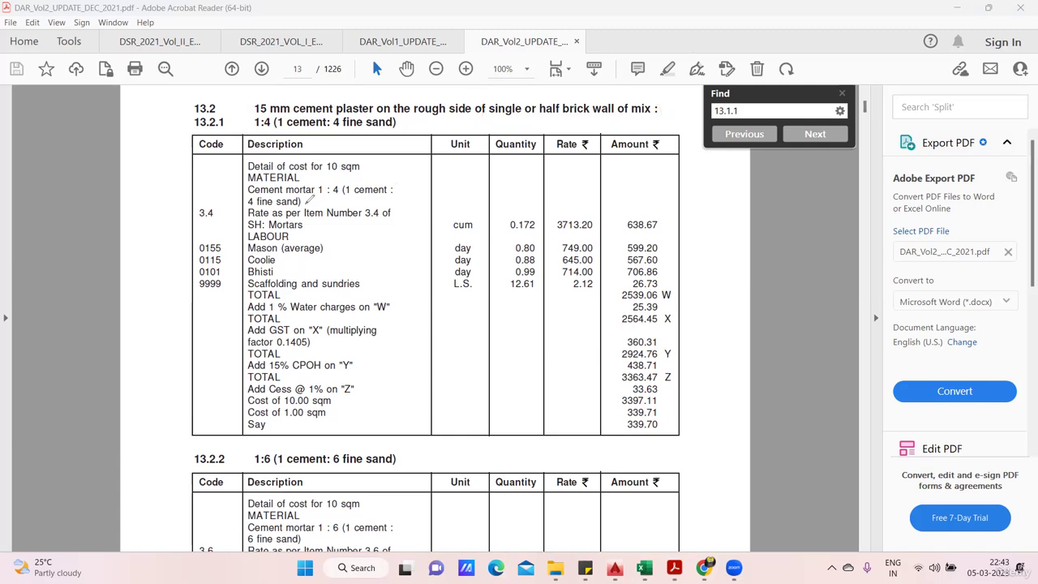
# - Underline 10 sqm and mortar mix 1:4 in item 13.2.1, circle its mortar quantity, and clear the markings
pyautogui.moveTo(318, 195)
pyautogui.mouseDown()
pyautogui.moveTo(338, 195)
pyautogui.moveTo(341, 170)
pyautogui.mouseUp()
pyautogui.moveTo(540, 204)
pyautogui.mouseDown()
pyautogui.moveTo(531, 238)
pyautogui.moveTo(549, 219)
pyautogui.mouseUp()
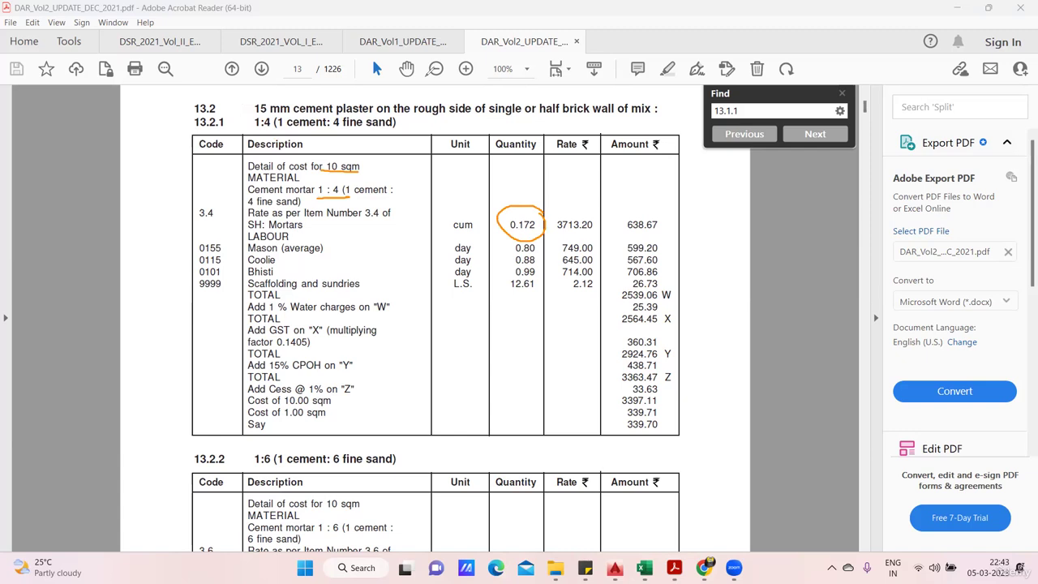
pyautogui.press('Escape')
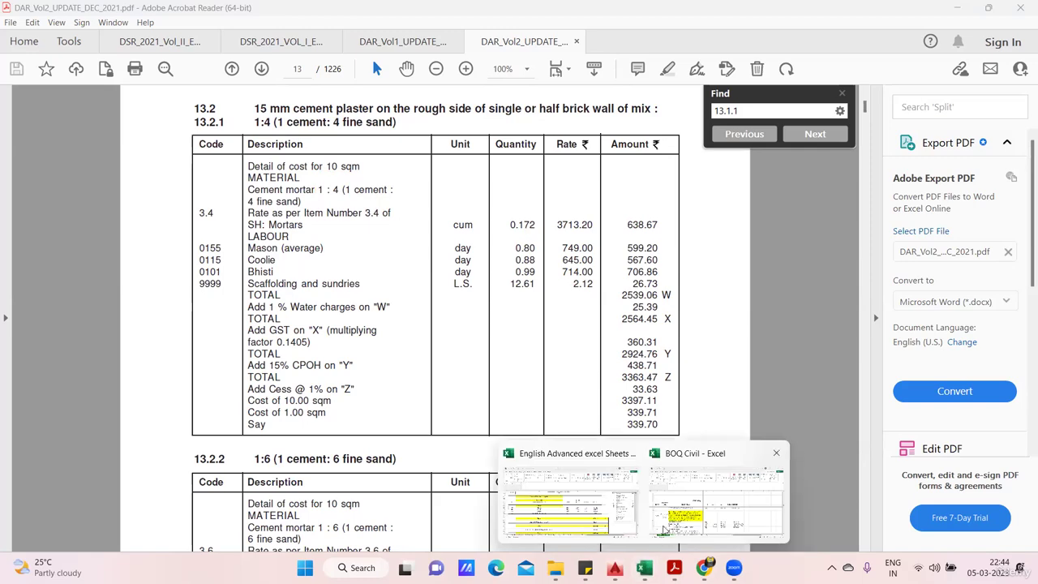
# - Switch to the Rate Analysis sheet in Excel and enter 10*0.015 in cell I565 beside the 20 mm outside plaster table
pyautogui.click(608, 507)
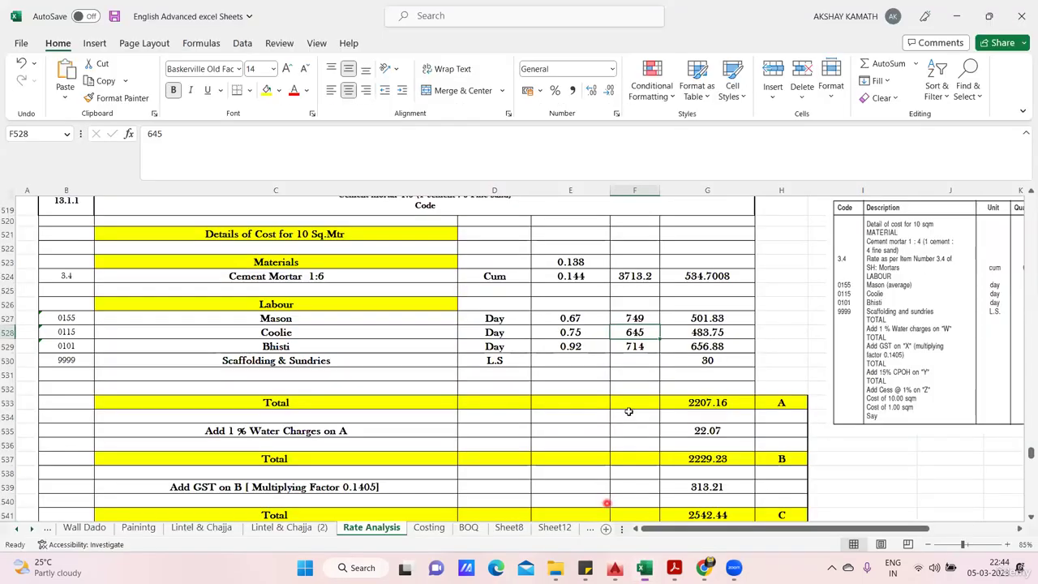
pyautogui.scroll(-6, 641, 402)
pyautogui.scroll(-4, 851, 349)
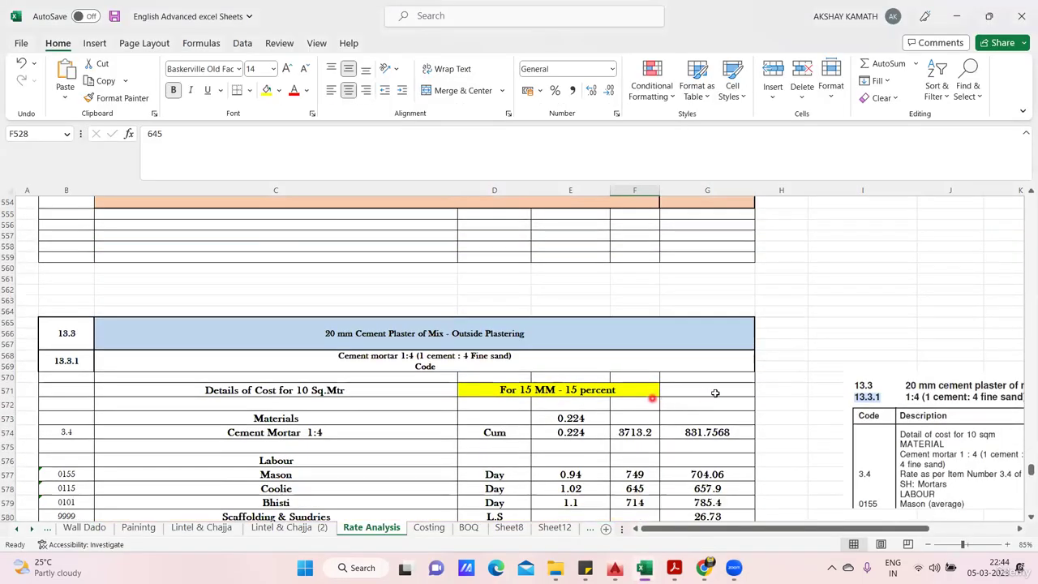
pyautogui.scroll(1, 852, 349)
pyautogui.click(850, 351)
pyautogui.doubleClick(849, 351)
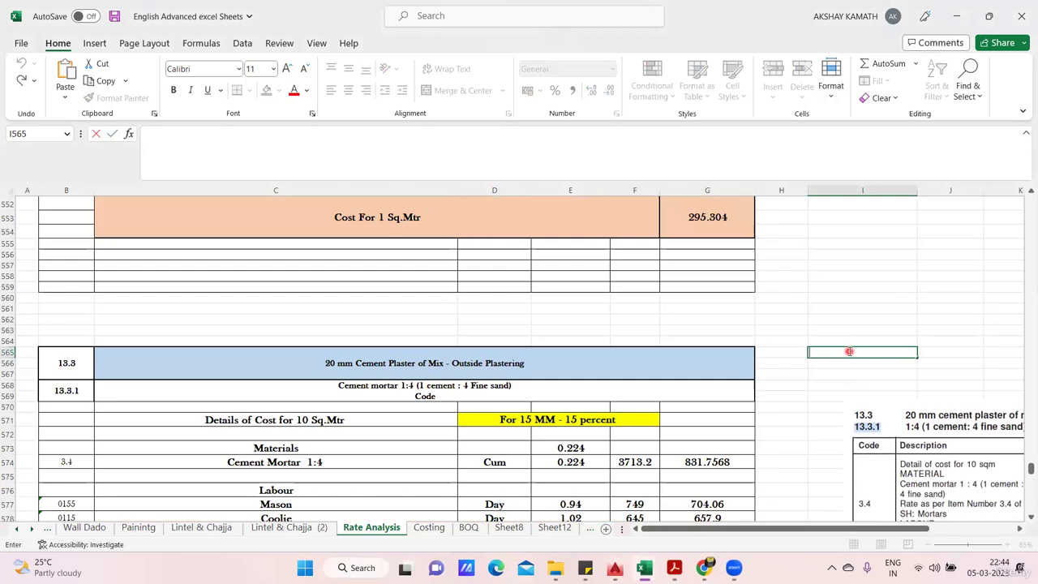
pyautogui.write('+10')
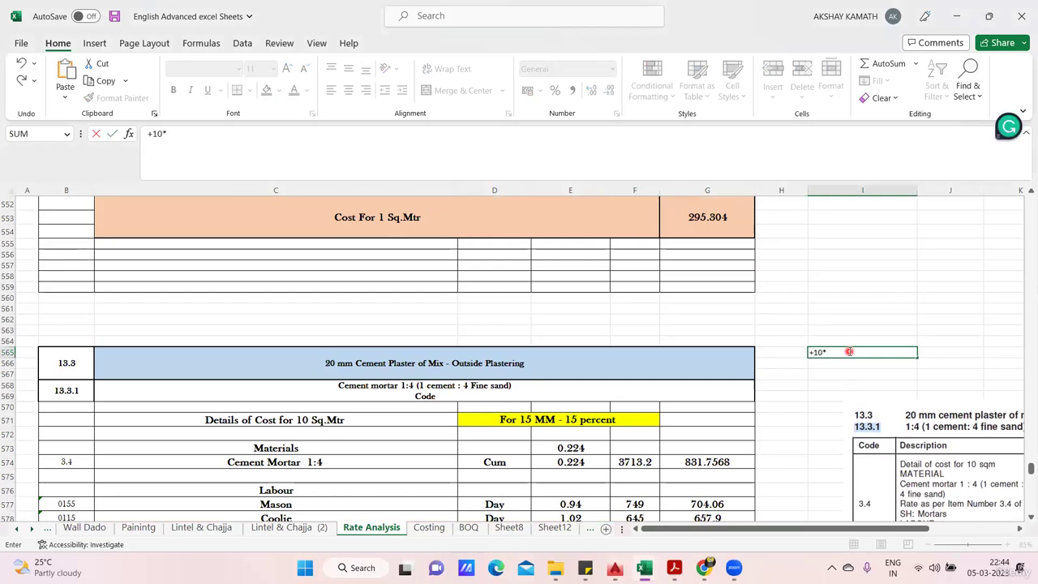
pyautogui.write('*0.015')
pyautogui.hotkey('ctrl', 'Return')
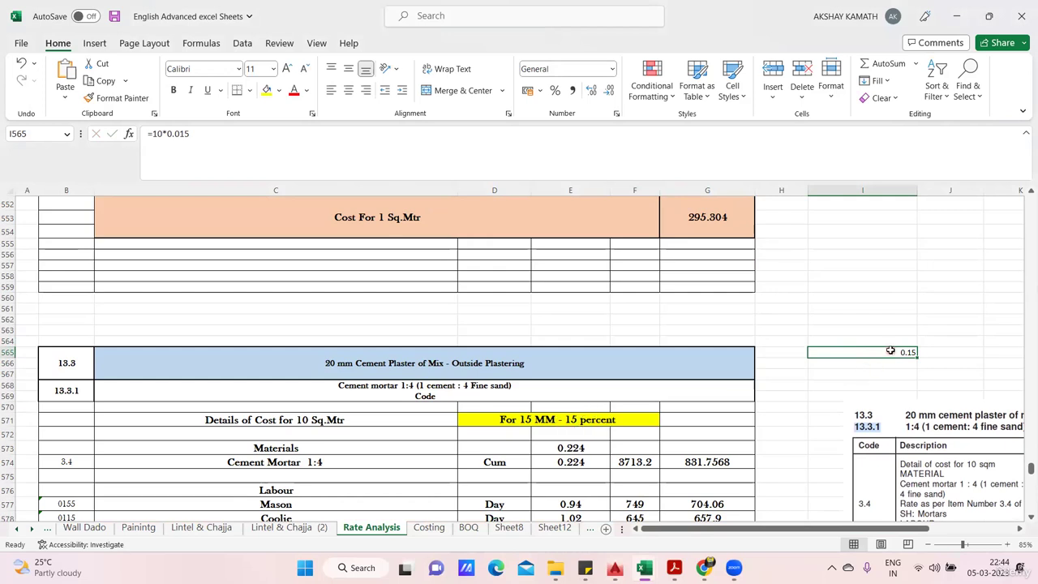
# - Extend the volume formula in I565 to =10*0.015*1.15
pyautogui.click(299, 146)
pyautogui.write('*')
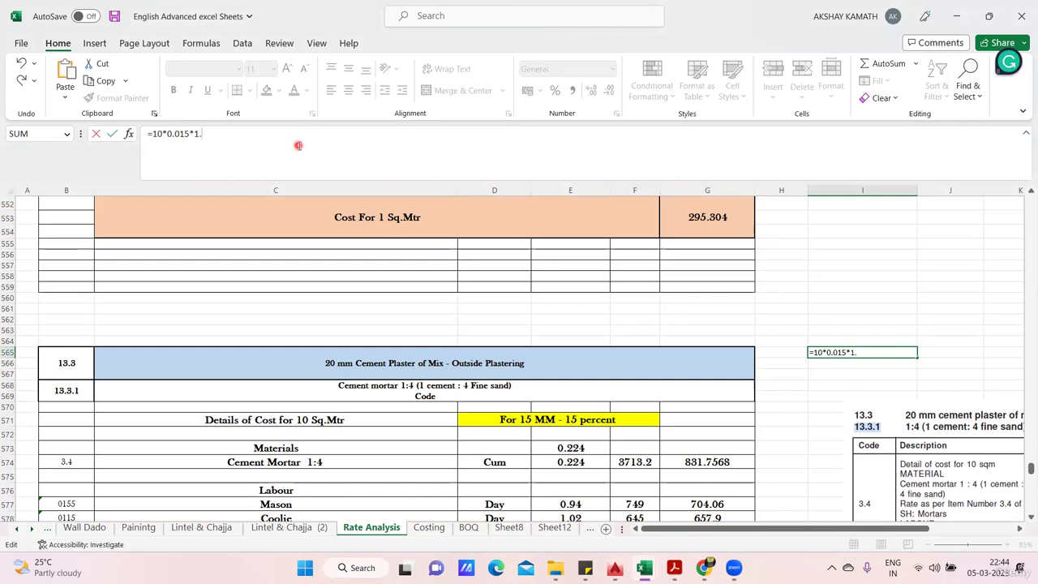
pyautogui.write('15')
pyautogui.press('Return')
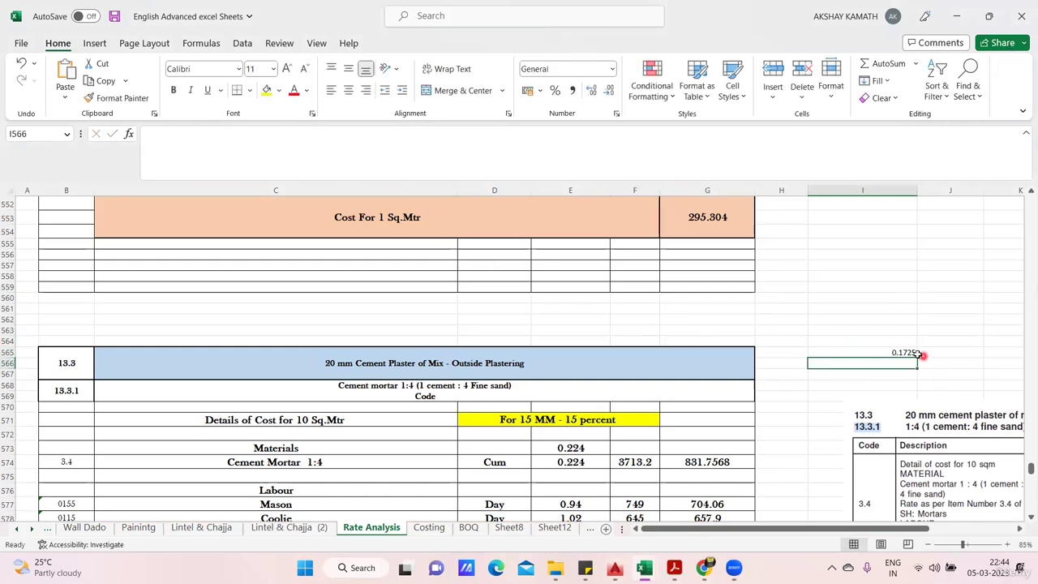
pyautogui.click(916, 354)
# - Switch to the DAR Vol2 PDF in Acrobat Reader, compare item 13.2.1's mortar quantity with cell I565, and return to the Excel sheet
pyautogui.moveTo(704, 567)
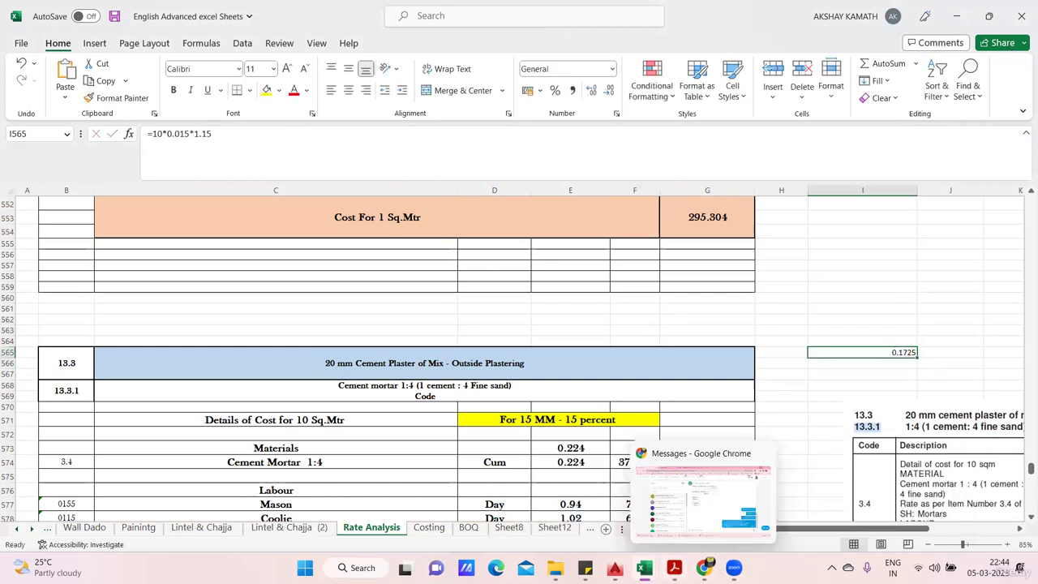
pyautogui.click(682, 452)
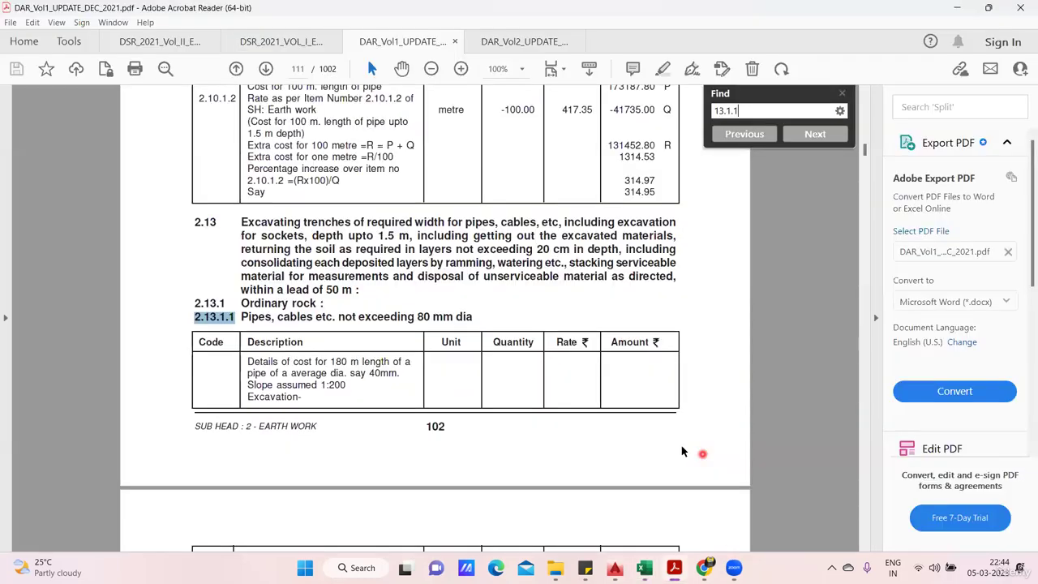
pyautogui.click(525, 44)
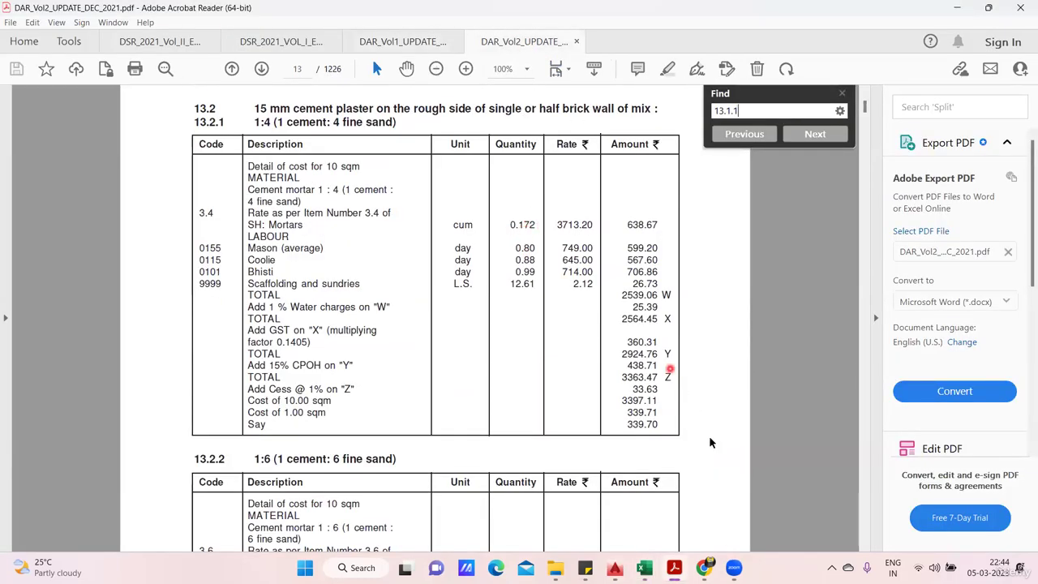
pyautogui.moveTo(644, 567)
pyautogui.click(522, 479)
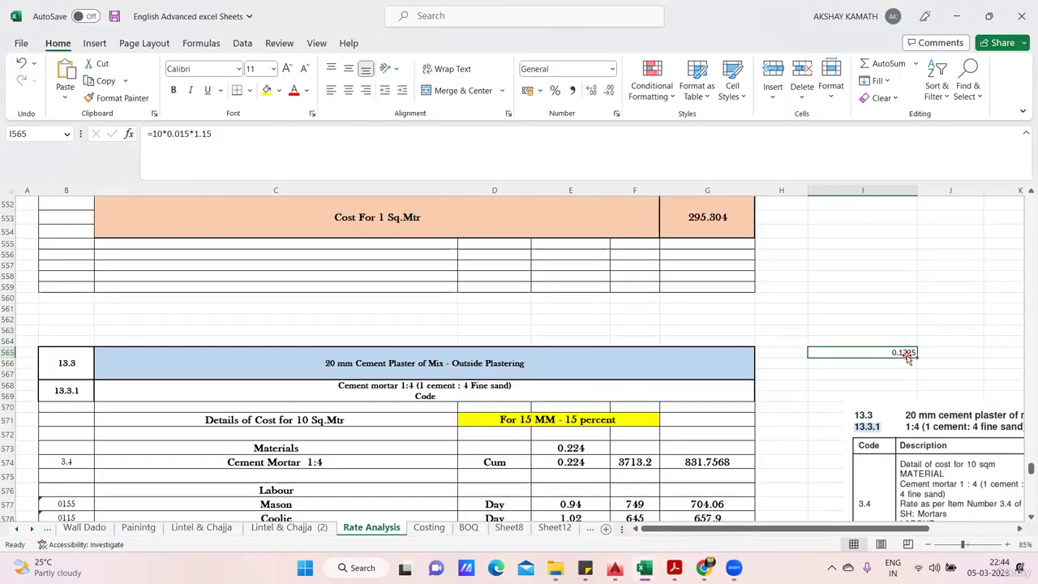
# - Compare the mortar quantity cells E523 and E524 of the 12mm inside plaster table, and shift its reference picture slightly away from the table
pyautogui.scroll(8, 846, 420)
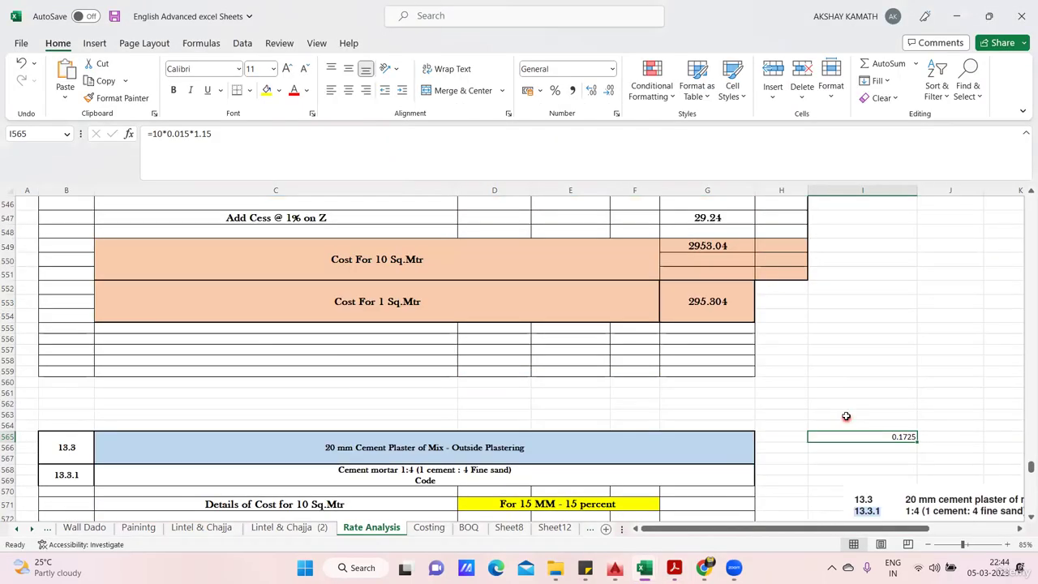
pyautogui.scroll(-3, 811, 392)
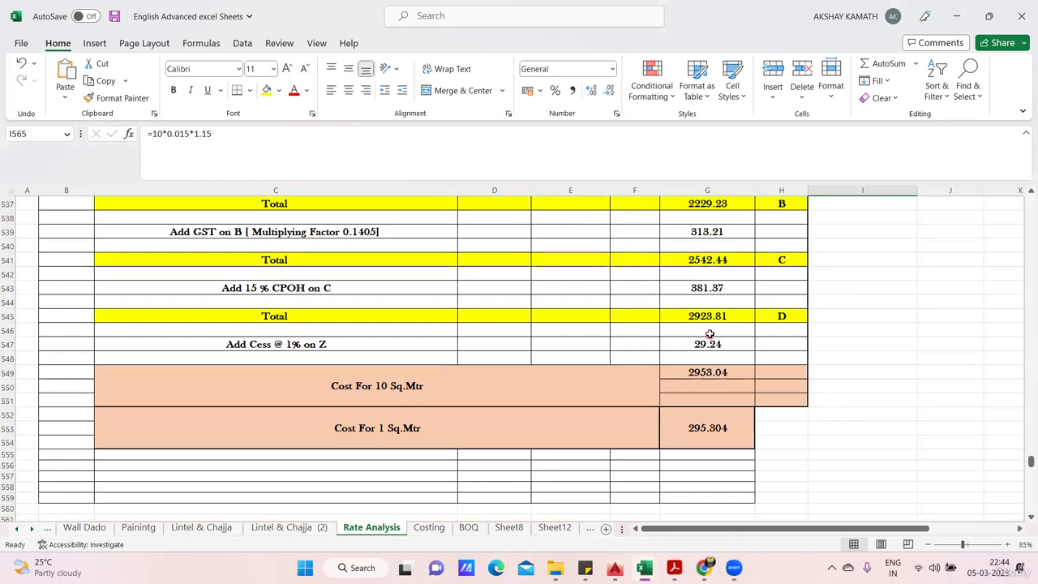
pyautogui.scroll(-4, 730, 349)
pyautogui.scroll(-3, 811, 343)
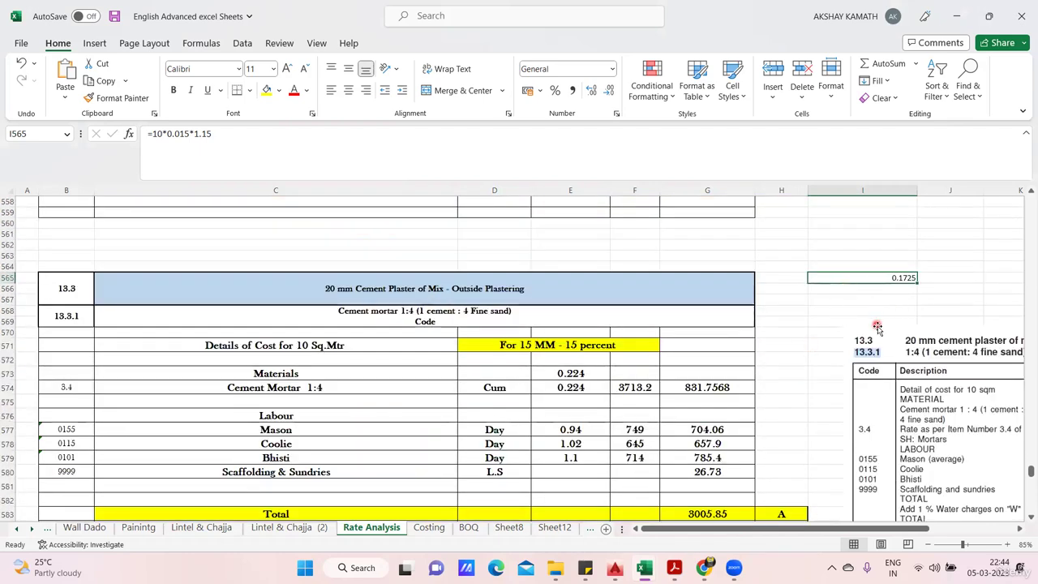
pyautogui.scroll(11, 679, 352)
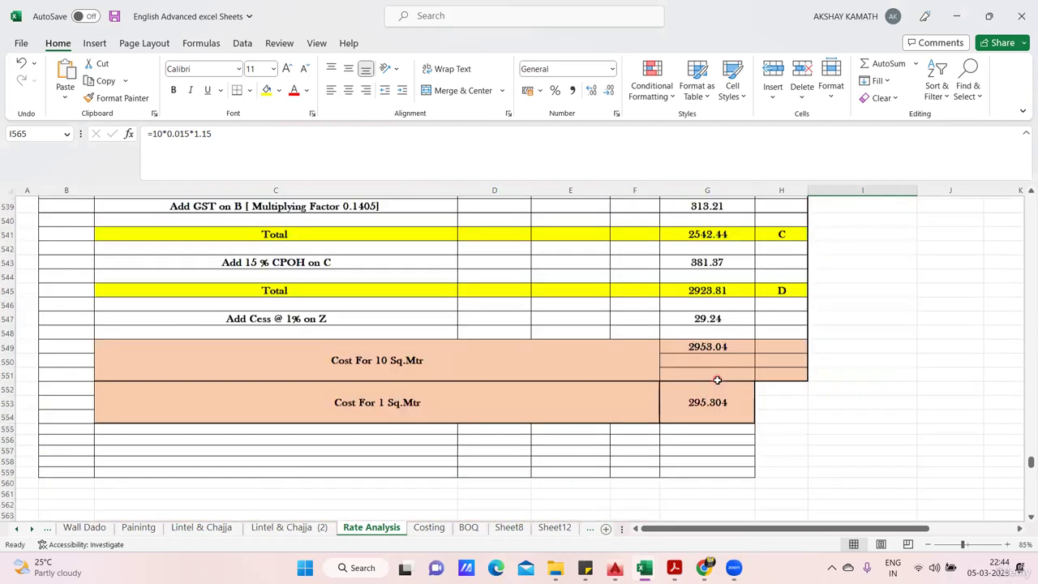
pyautogui.scroll(6, 649, 352)
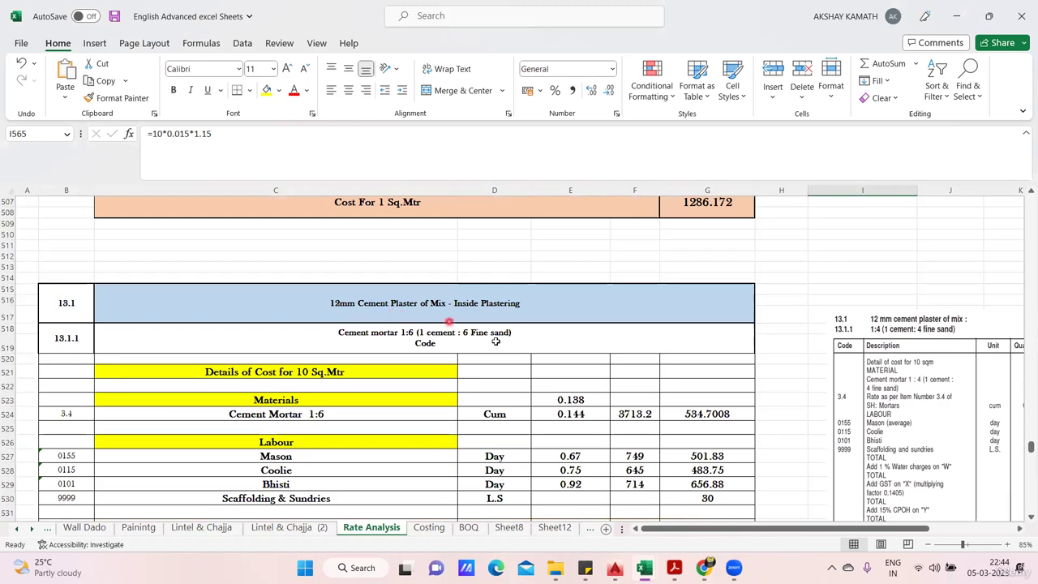
pyautogui.click(598, 400)
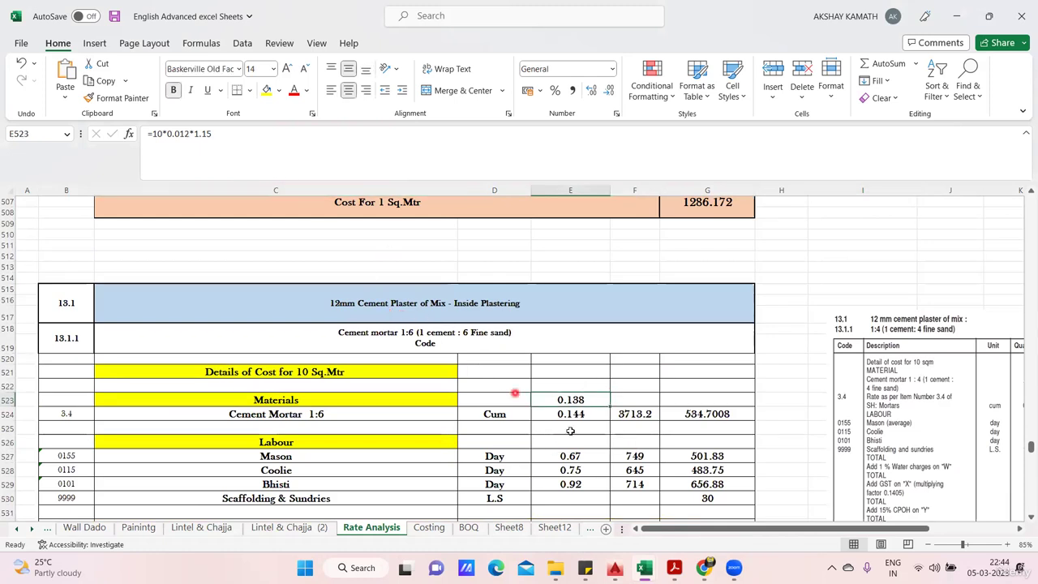
pyautogui.click(593, 415)
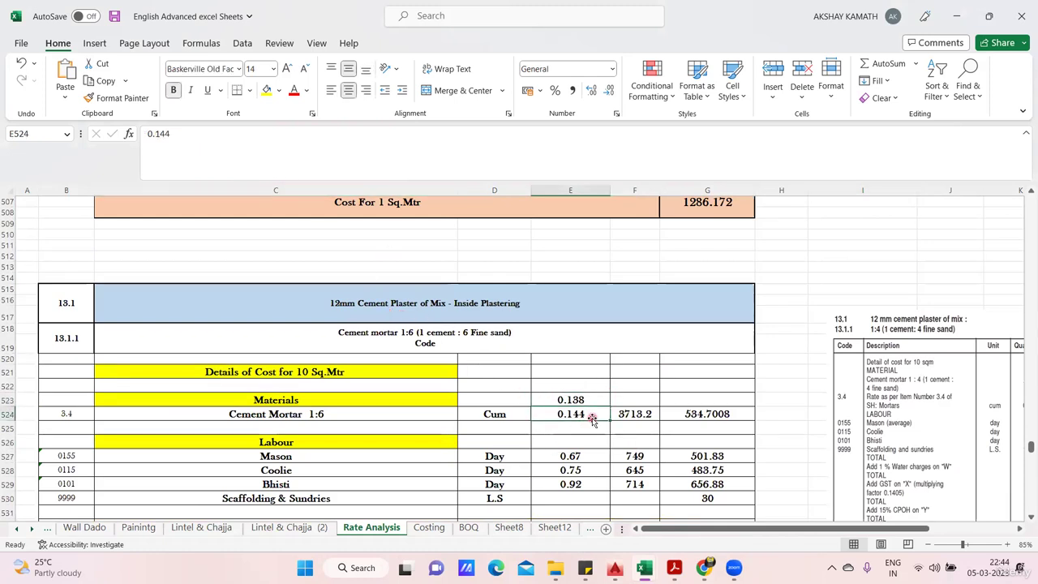
pyautogui.click(584, 400)
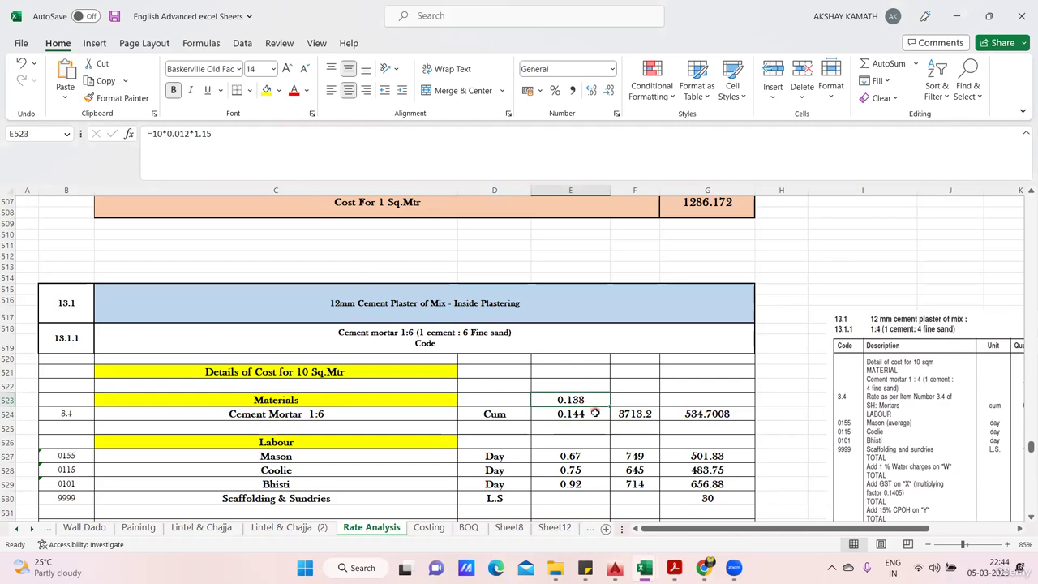
pyautogui.click(594, 415)
pyautogui.moveTo(835, 387); pyautogui.dragTo(851, 412)
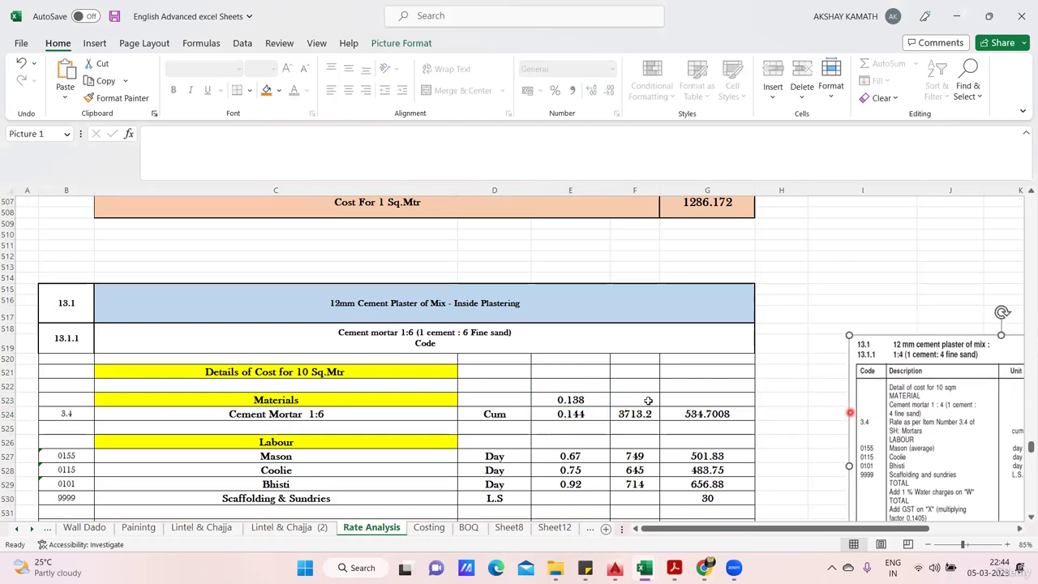
pyautogui.click(593, 414)
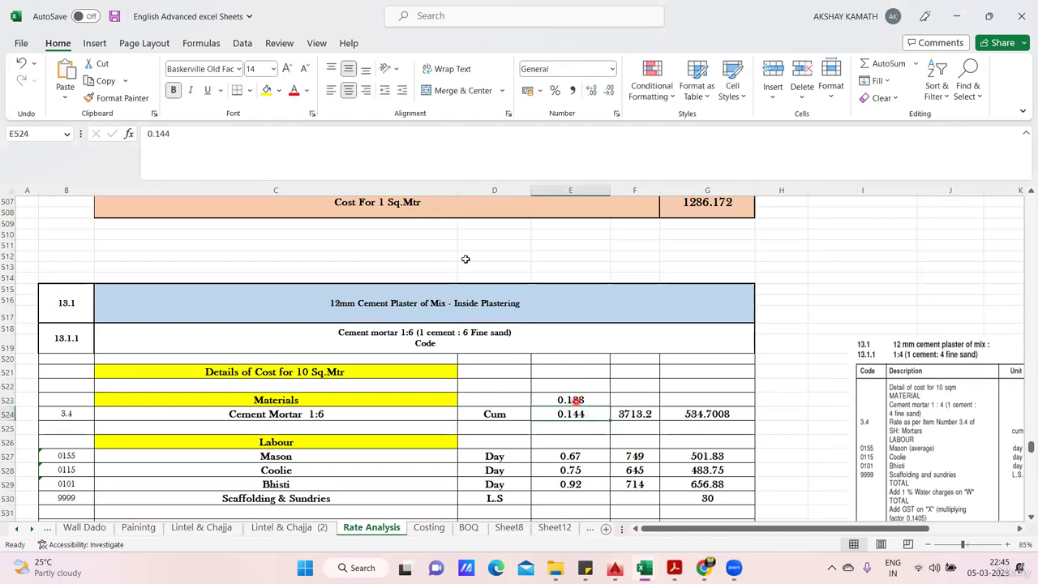
# - Review the 20 mm outside plaster table, from its "For 15 MM - 15 percent" note through the labour rows and totals
pyautogui.scroll(-3, 641, 359)
pyautogui.scroll(-12, 640, 358)
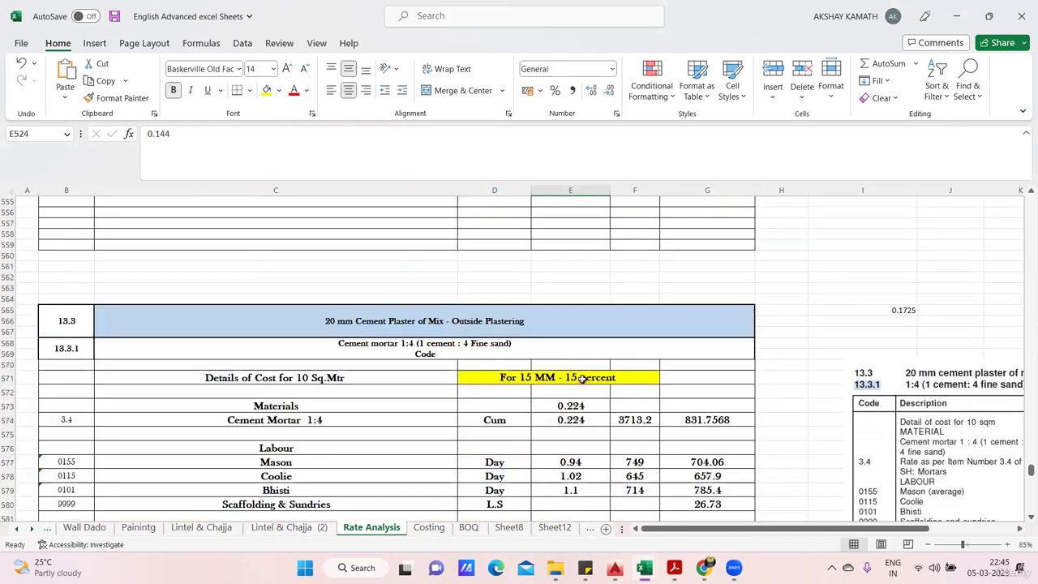
pyautogui.click(581, 379)
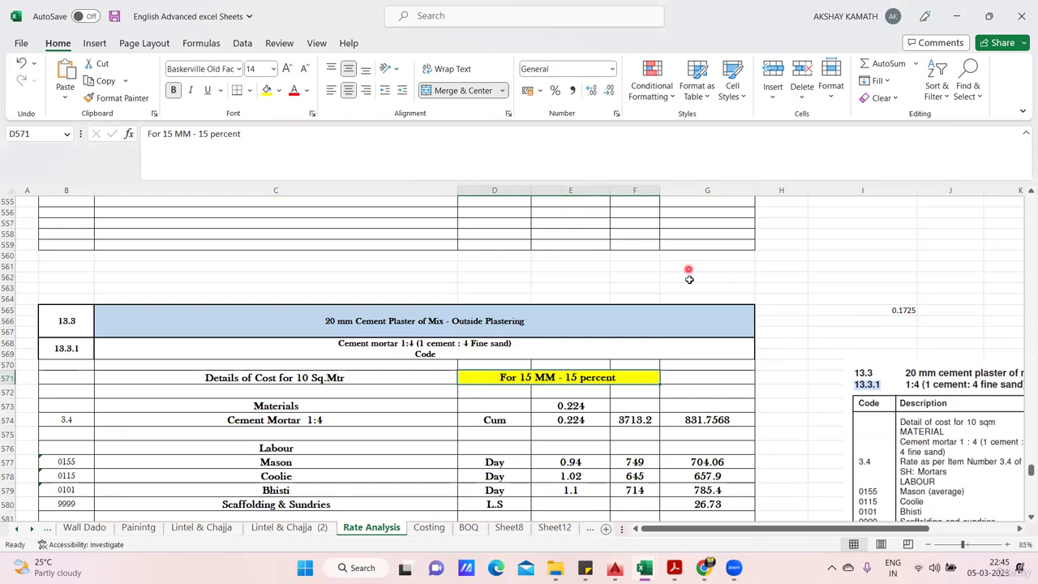
pyautogui.scroll(-2, 605, 322)
pyautogui.scroll(-11, 390, 296)
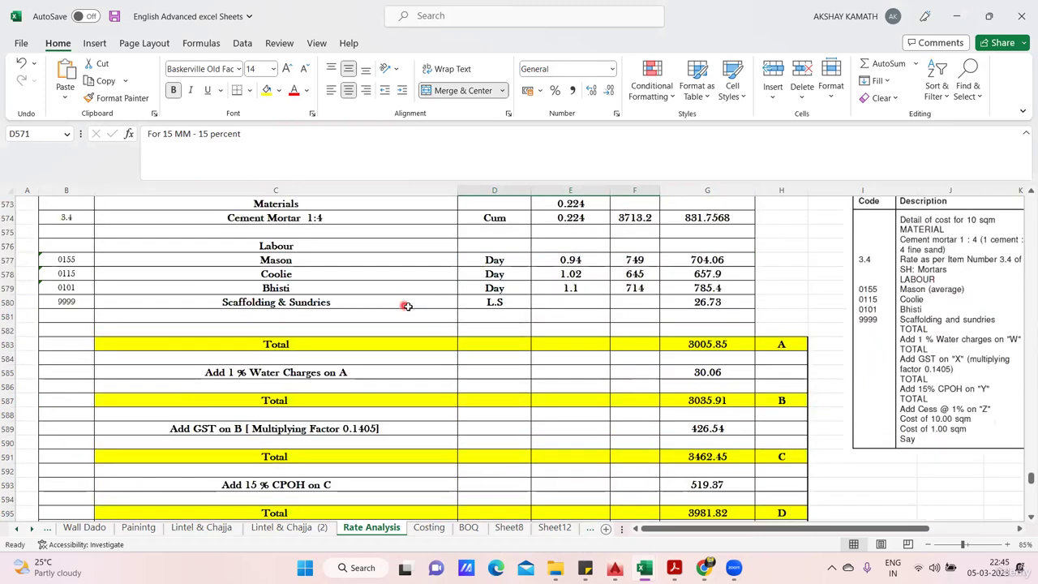
# - Switch to the DAR Vol2 PDF in Acrobat Reader to view the 15 mm plaster analysis, item 13.2.1
pyautogui.scroll(4, 493, 427)
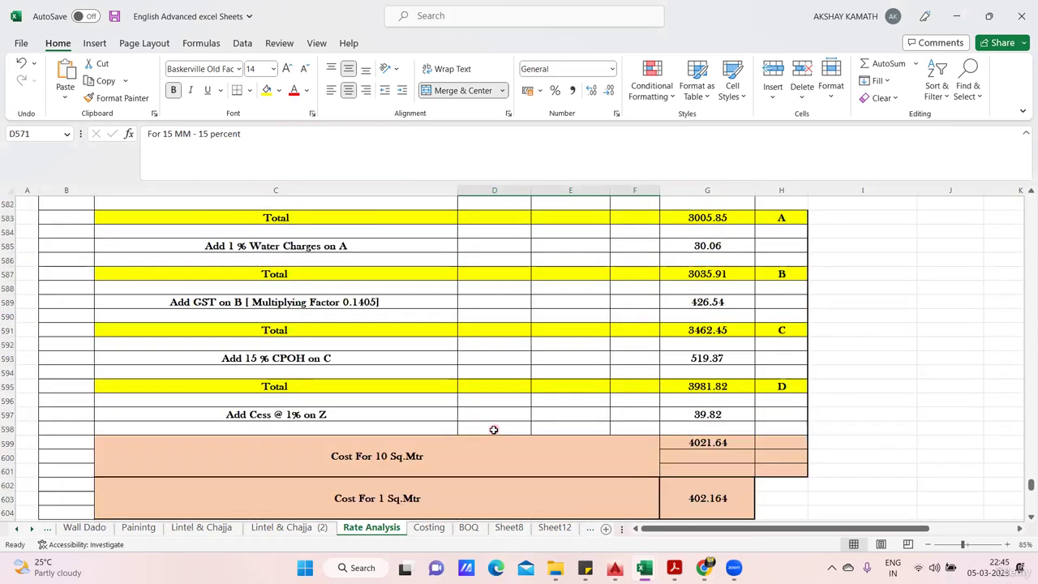
pyautogui.moveTo(677, 568)
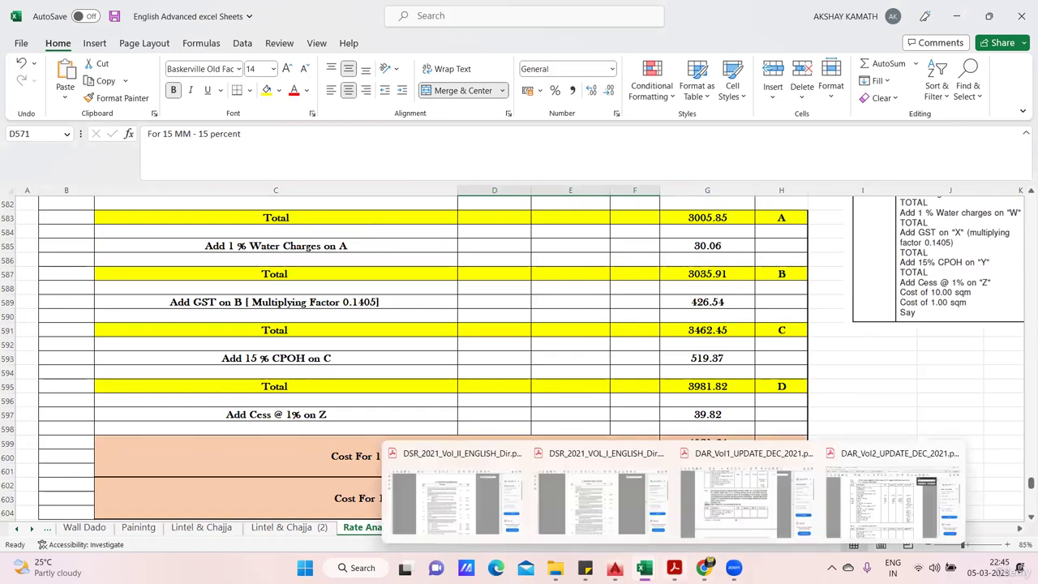
pyautogui.click(779, 503)
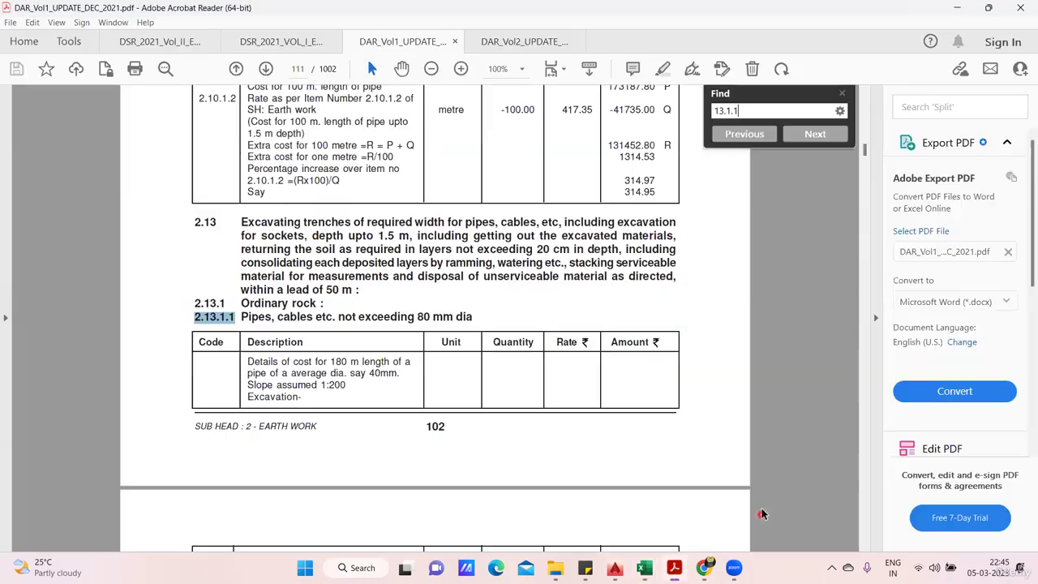
pyautogui.click(524, 42)
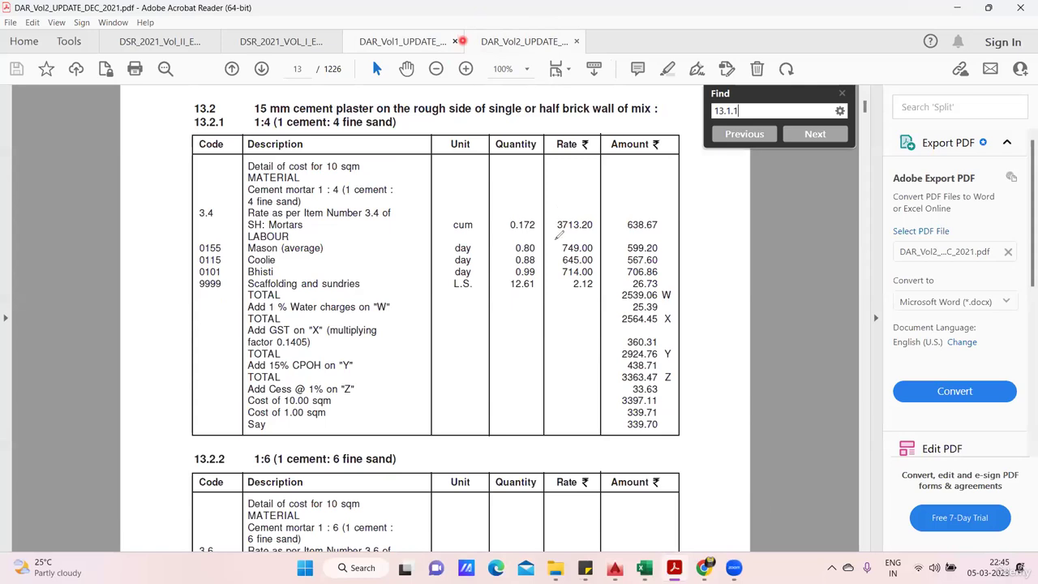
# - Mark the mortar rate and amount and the mason, coolie and bhisti rows of item 13.2.1, and clear the marks
pyautogui.moveTo(558, 235)
pyautogui.mouseDown()
pyautogui.moveTo(578, 243)
pyautogui.moveTo(580, 195)
pyautogui.moveTo(626, 212)
pyautogui.moveTo(528, 204)
pyautogui.mouseUp()
pyautogui.moveTo(640, 211); pyautogui.dragTo(699, 191)
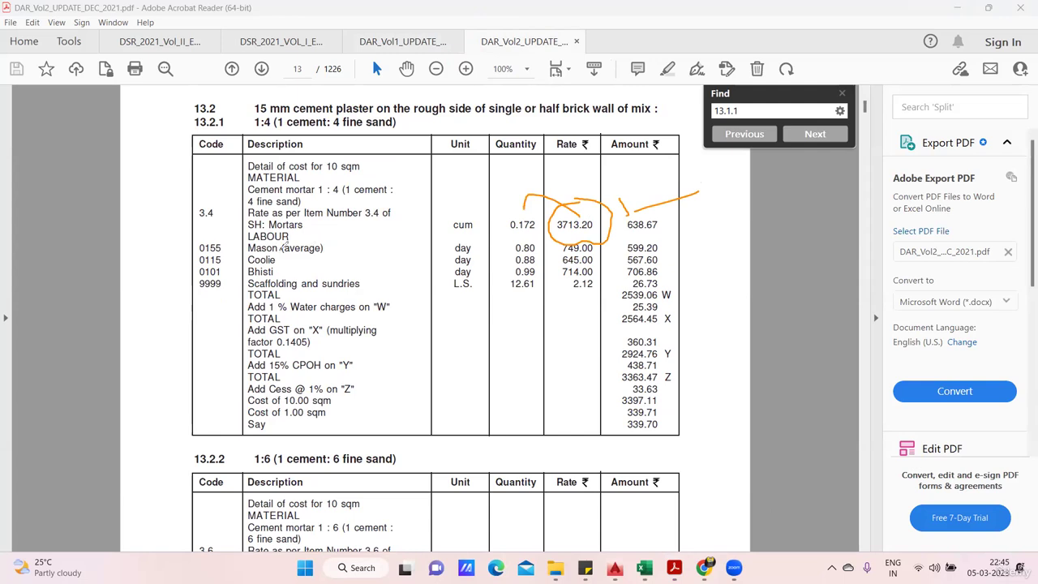
pyautogui.moveTo(248, 264)
pyautogui.mouseDown()
pyautogui.moveTo(270, 264)
pyautogui.moveTo(274, 279)
pyautogui.mouseUp()
pyautogui.moveTo(510, 241); pyautogui.dragTo(520, 237)
pyautogui.moveTo(501, 276); pyautogui.dragTo(517, 268)
pyautogui.moveTo(619, 249)
pyautogui.mouseDown()
pyautogui.moveTo(622, 271)
pyautogui.moveTo(653, 278)
pyautogui.moveTo(667, 254)
pyautogui.mouseUp()
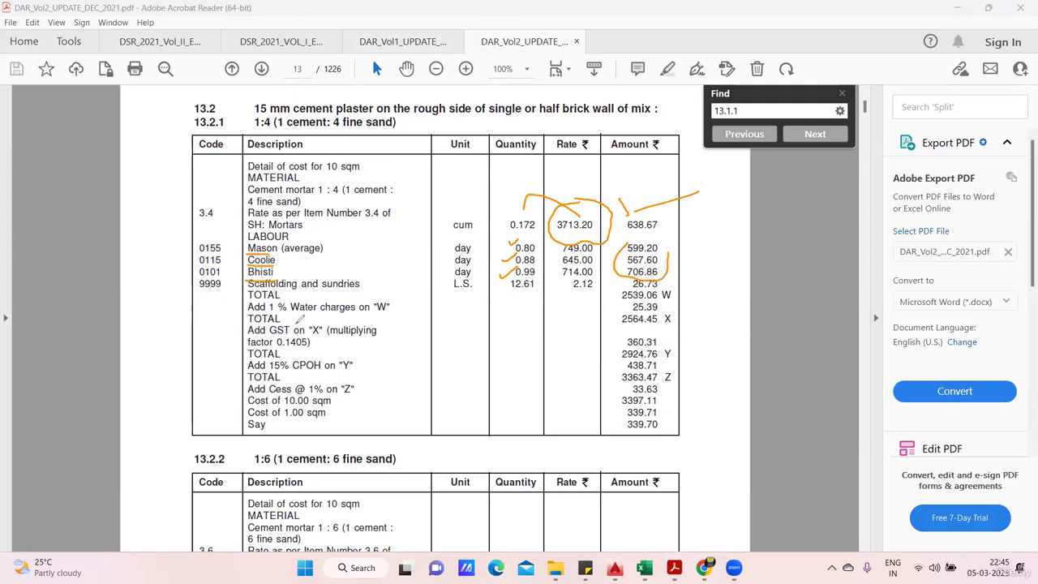
pyautogui.press('Escape')
# - Mark item 13.2.1's scaffolding, water charges, GST, CPOH, cess and final cost entries, and clear the marks
pyautogui.moveTo(305, 289); pyautogui.dragTo(361, 290)
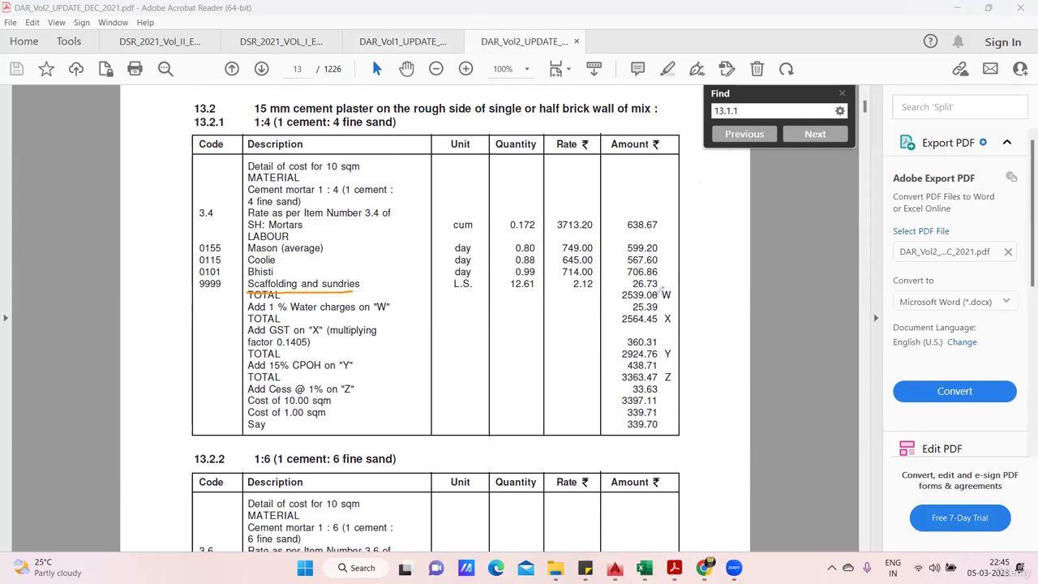
pyautogui.moveTo(624, 284); pyautogui.dragTo(692, 273)
pyautogui.moveTo(619, 301); pyautogui.dragTo(688, 297)
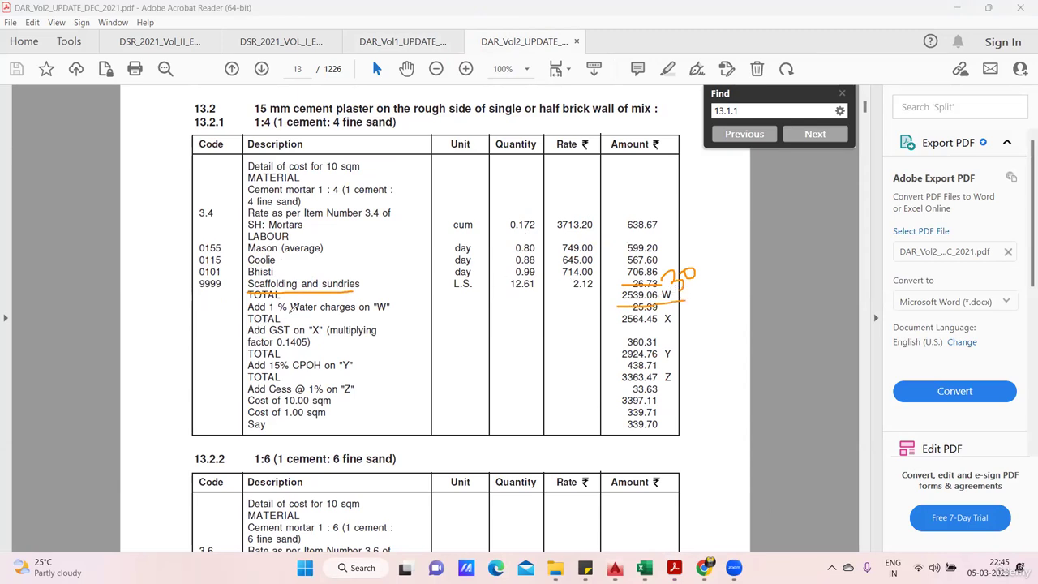
pyautogui.moveTo(287, 314); pyautogui.dragTo(357, 314)
pyautogui.moveTo(276, 346); pyautogui.dragTo(331, 347)
pyautogui.moveTo(261, 376)
pyautogui.mouseDown()
pyautogui.moveTo(324, 376)
pyautogui.moveTo(378, 392)
pyautogui.mouseUp()
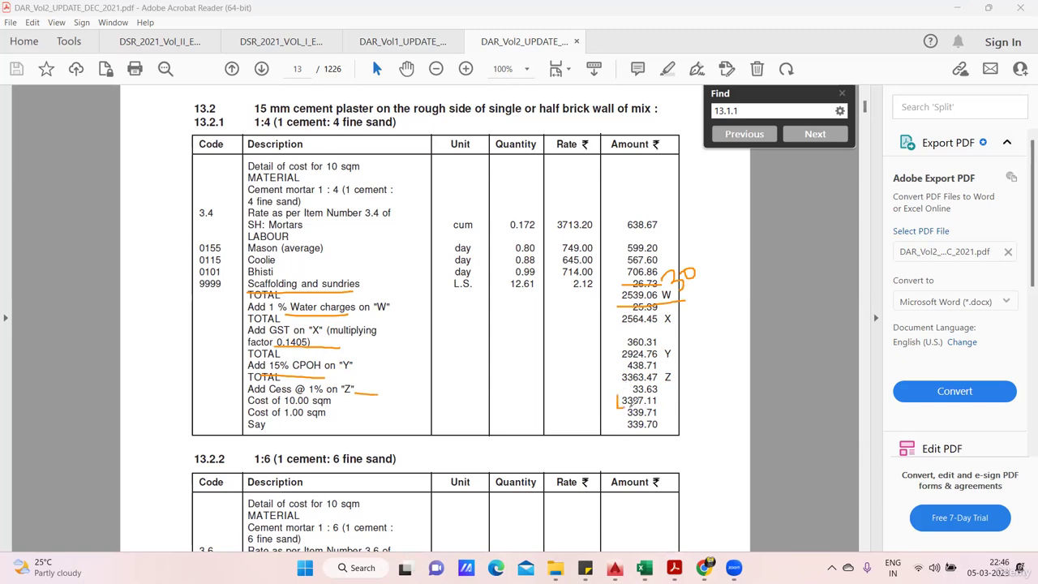
pyautogui.moveTo(631, 405); pyautogui.dragTo(656, 406)
pyautogui.moveTo(663, 395); pyautogui.dragTo(644, 394)
pyautogui.moveTo(513, 182); pyautogui.dragTo(519, 192)
pyautogui.moveTo(624, 432)
pyautogui.mouseDown()
pyautogui.moveTo(679, 429)
pyautogui.moveTo(675, 408)
pyautogui.moveTo(655, 412)
pyautogui.mouseUp()
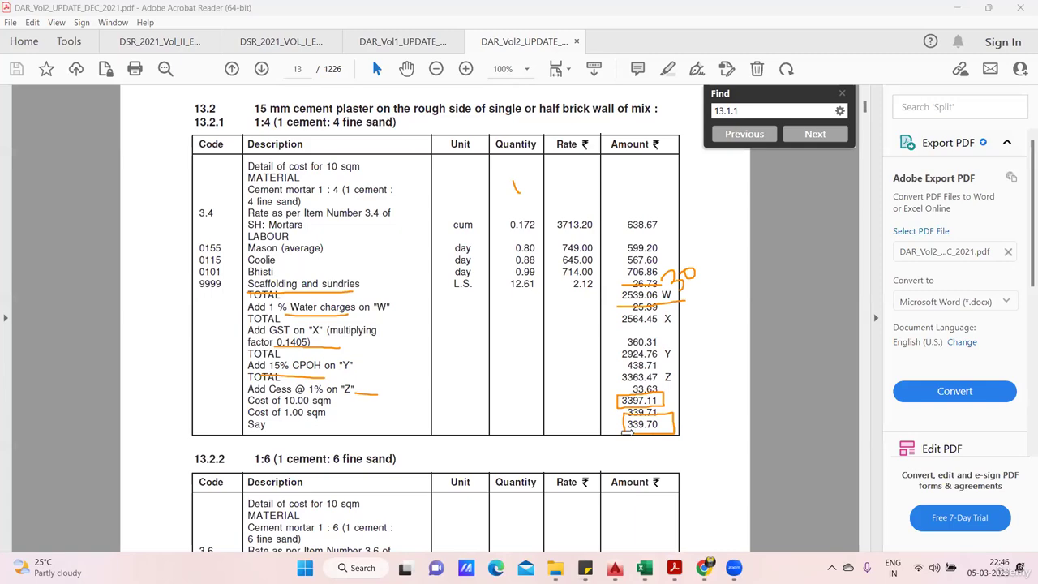
pyautogui.press('Escape')
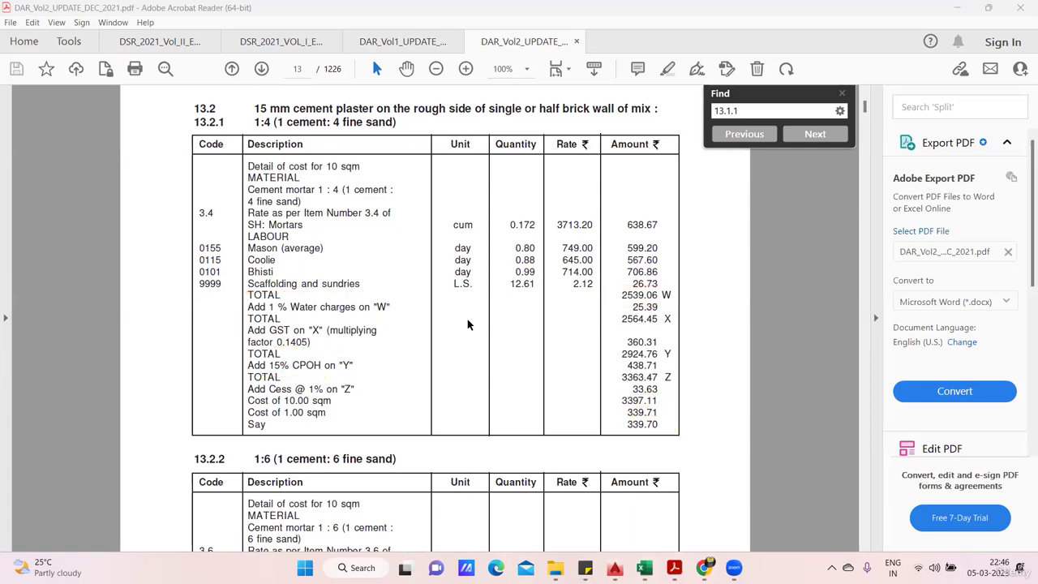
# - Compare the 15 mm plaster analyses for the 1:4 mix (13.2.1) and the 1:6 mix (13.2.2), down to their cost per sqm
pyautogui.scroll(1, 468, 319)
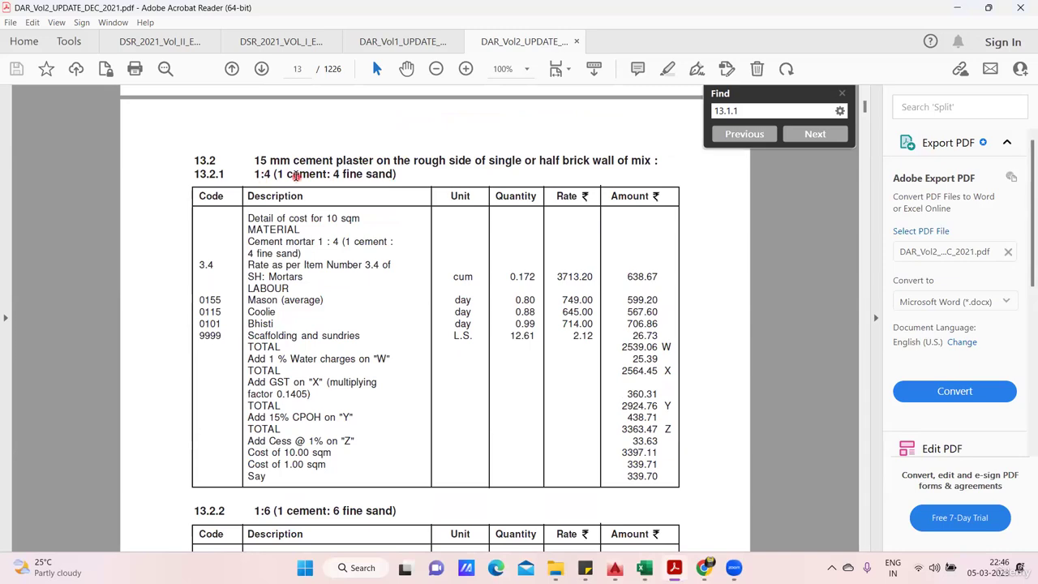
pyautogui.scroll(-7, 308, 178)
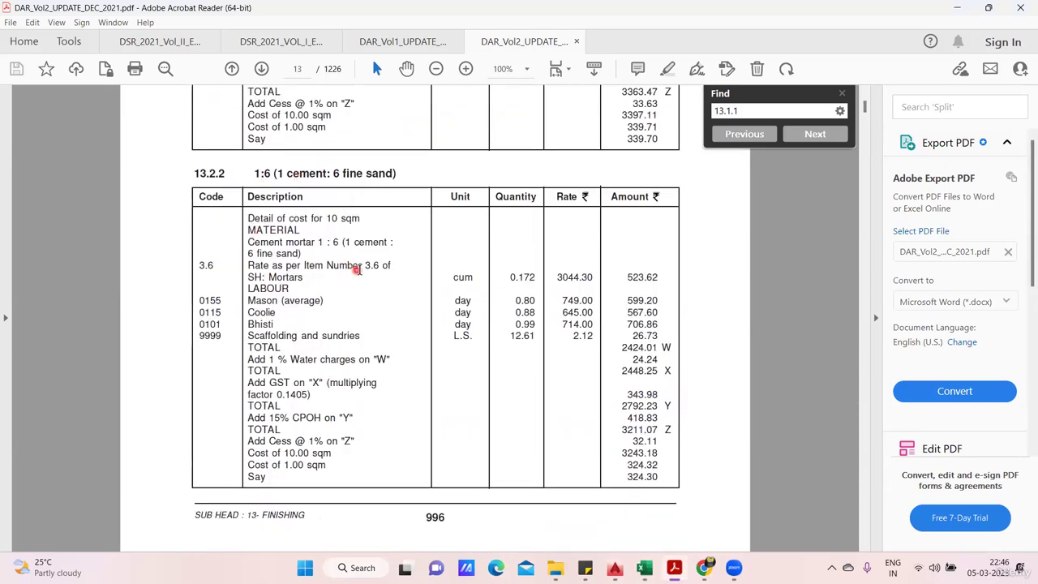
pyautogui.scroll(6, 357, 280)
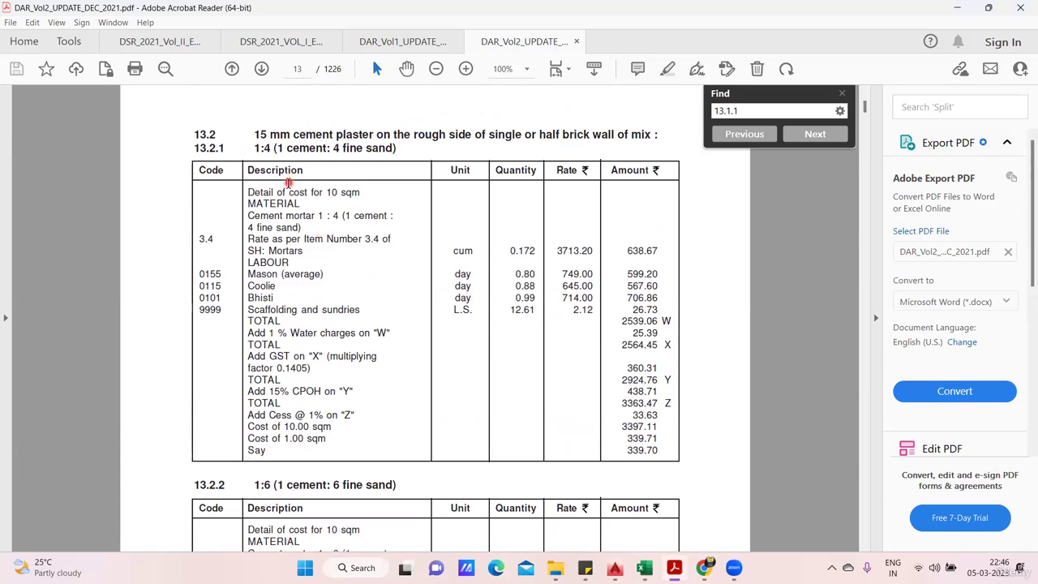
pyautogui.scroll(-5, 325, 300)
pyautogui.scroll(2, 343, 345)
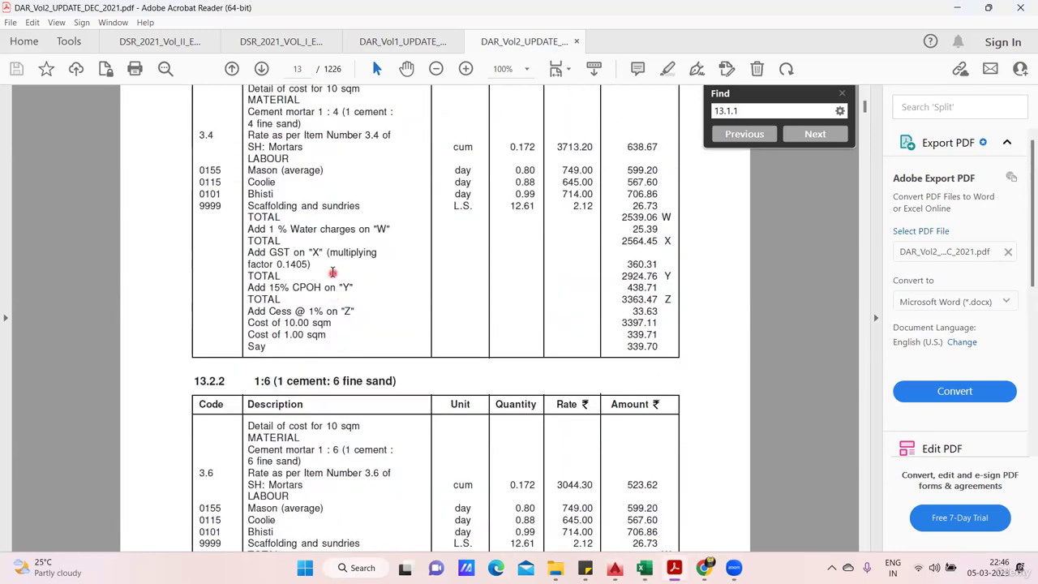
pyautogui.scroll(-3, 332, 272)
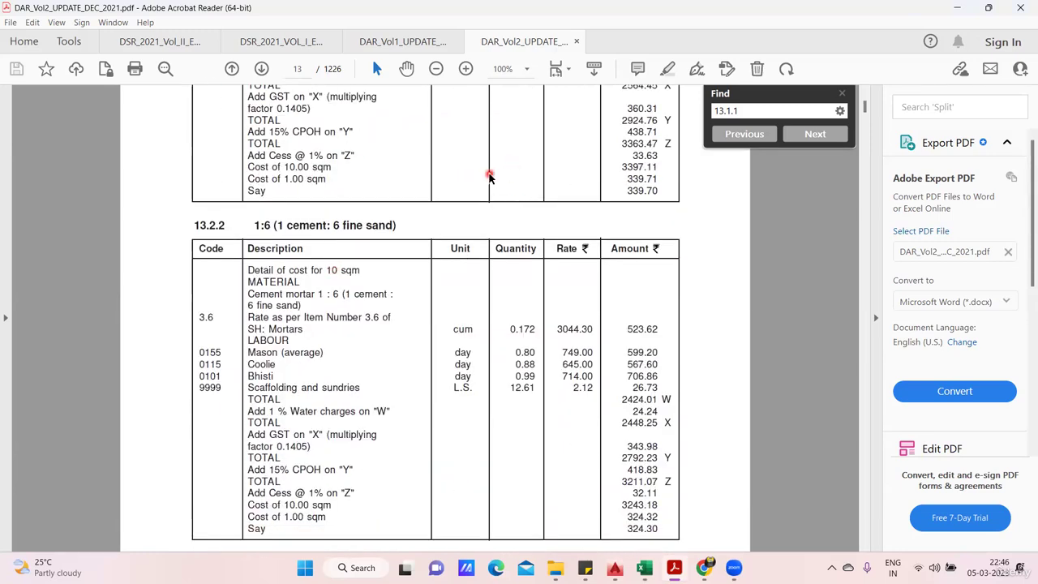
pyautogui.scroll(-1, 357, 150)
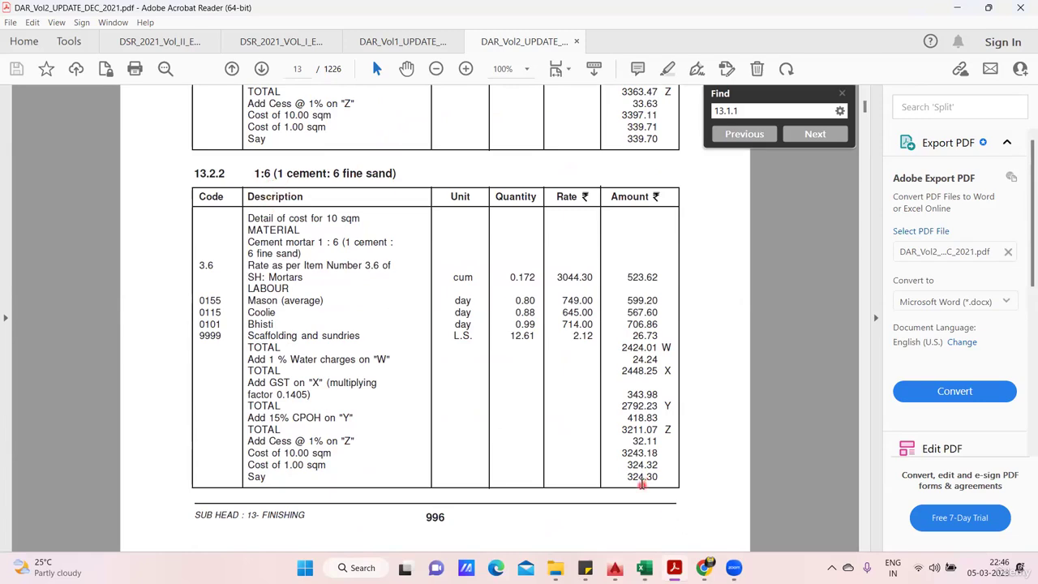
pyautogui.scroll(6, 328, 219)
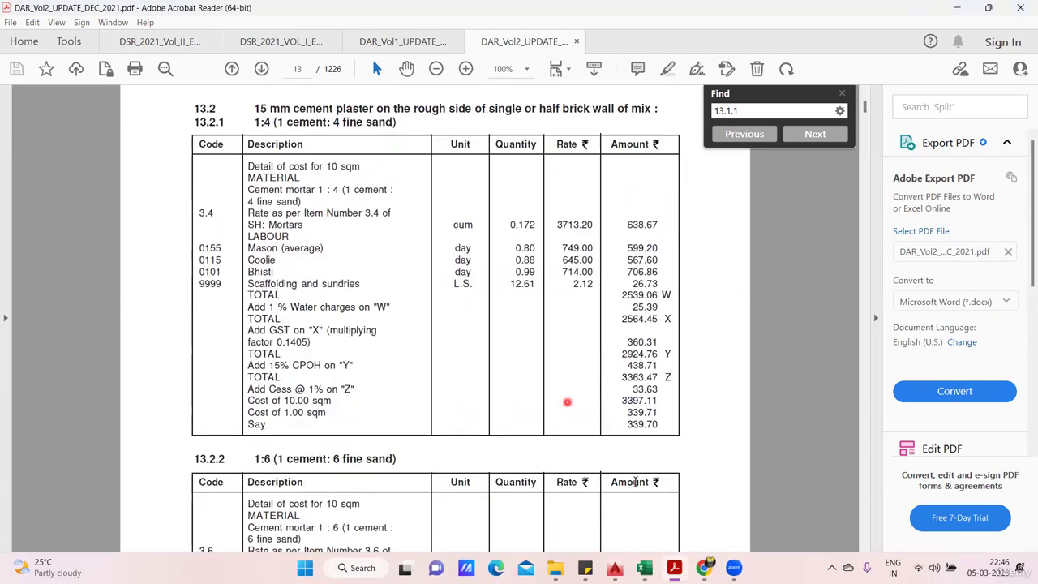
pyautogui.scroll(-6, 657, 436)
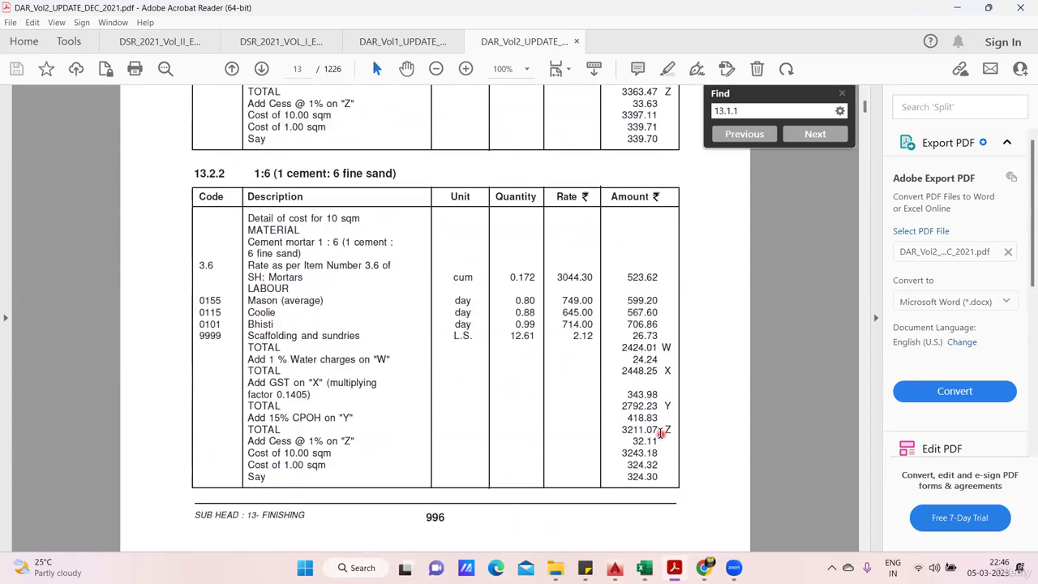
pyautogui.scroll(-2, 670, 453)
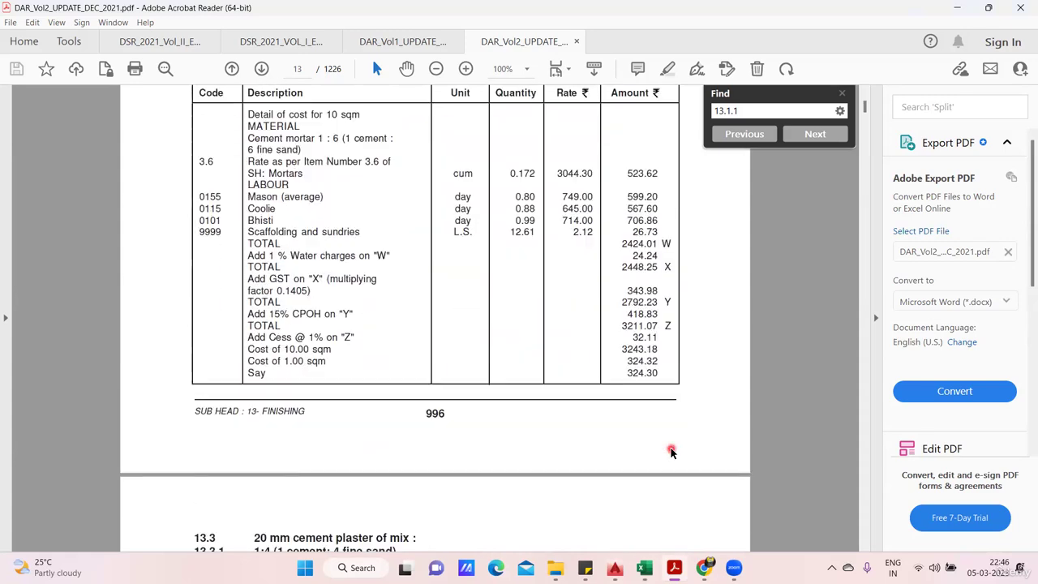
pyautogui.scroll(-2, 670, 453)
# - Switch to the English Advanced excel Sheets workbook and select the 20 mm outside plastering heading of item 13.3
pyautogui.moveTo(645, 568)
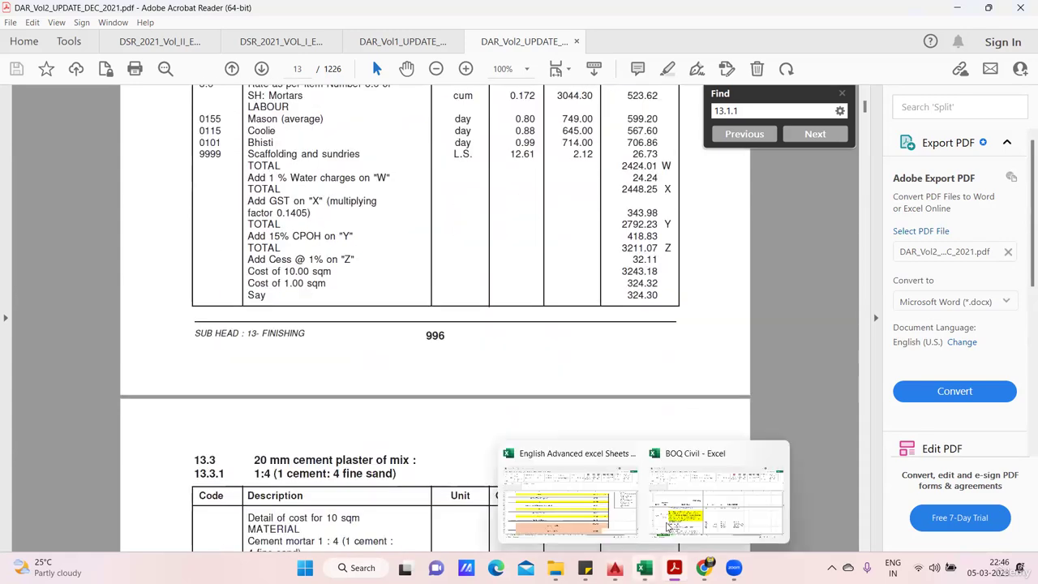
pyautogui.click(594, 503)
pyautogui.scroll(7, 473, 394)
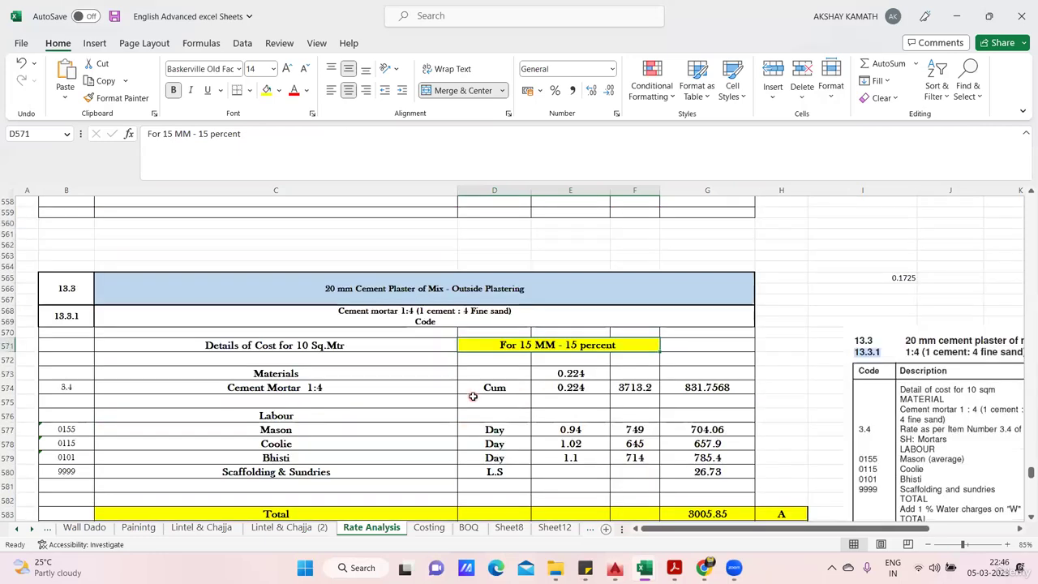
pyautogui.click(364, 288)
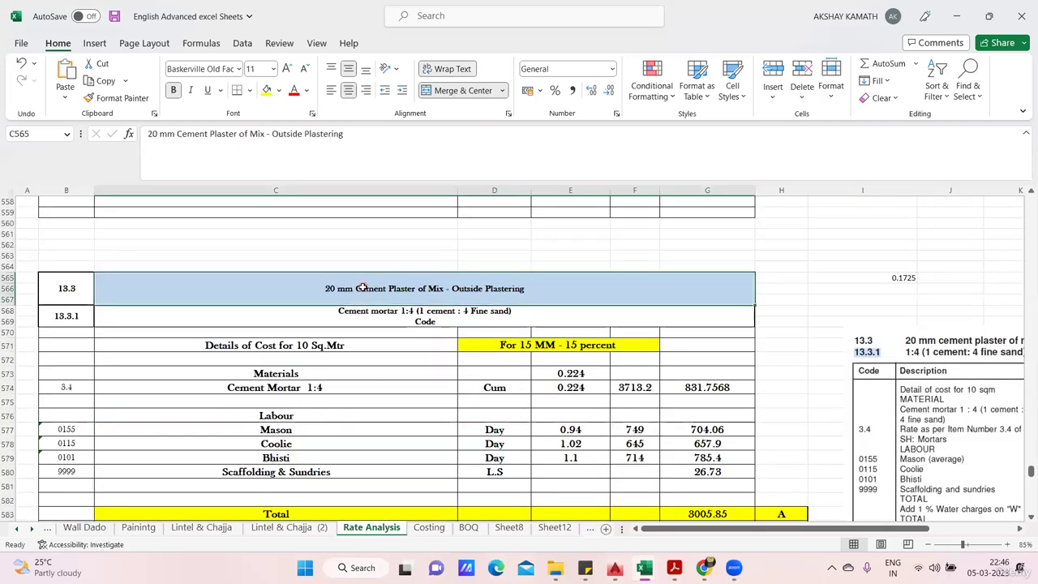
# - Review the 6 mm ceiling plastering analysis, item 13.6, from its heading through the cost for 1 Sq.Mtr
pyautogui.scroll(-15, 363, 288)
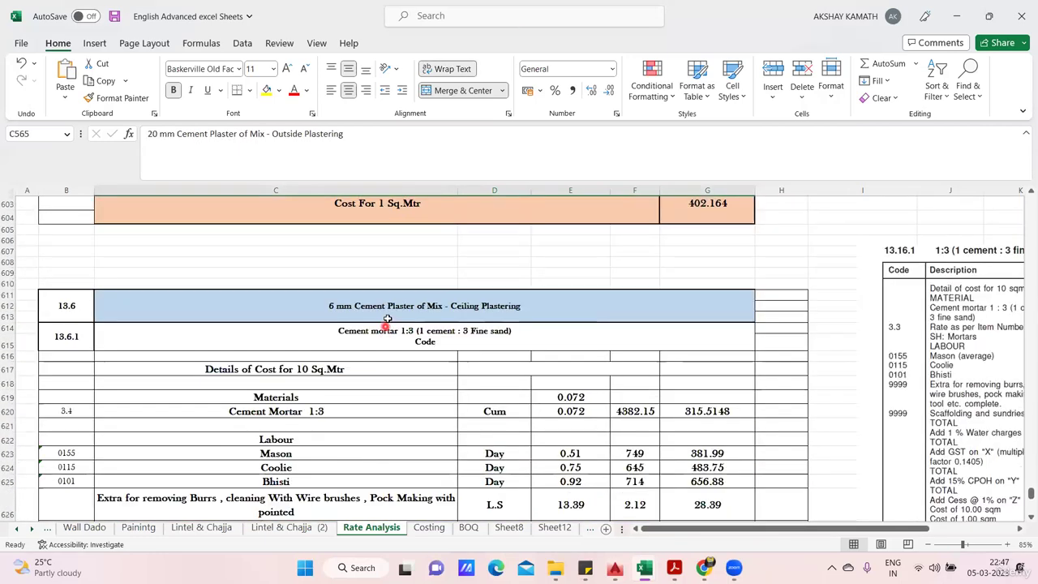
pyautogui.click(388, 318)
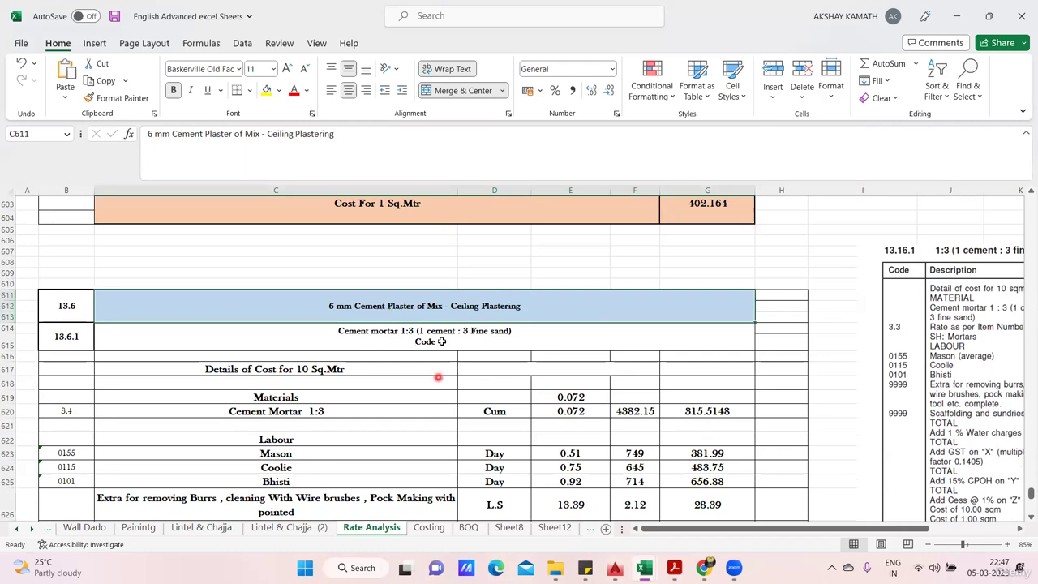
pyautogui.scroll(-6, 469, 328)
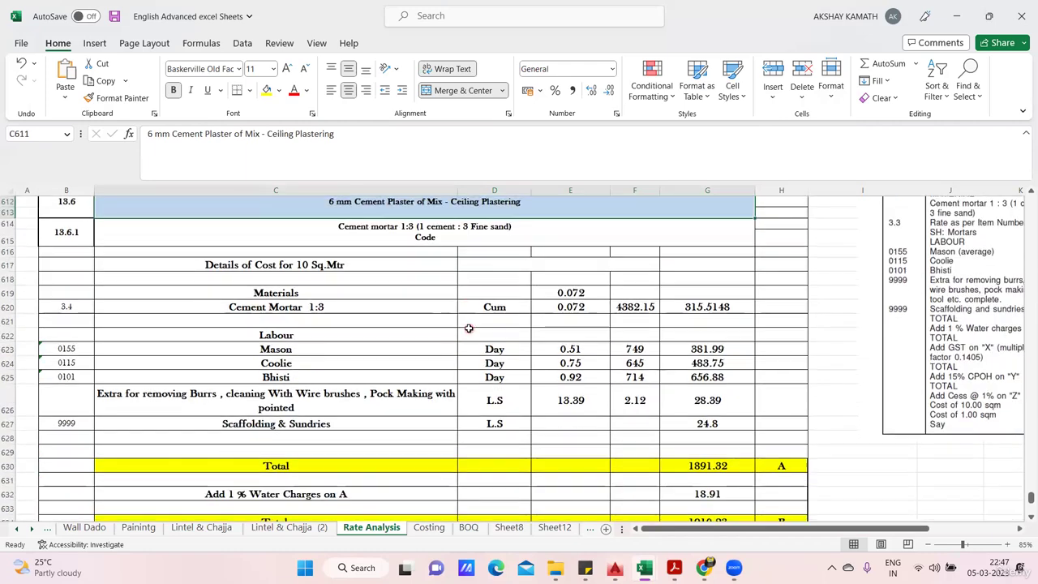
pyautogui.scroll(-3, 469, 328)
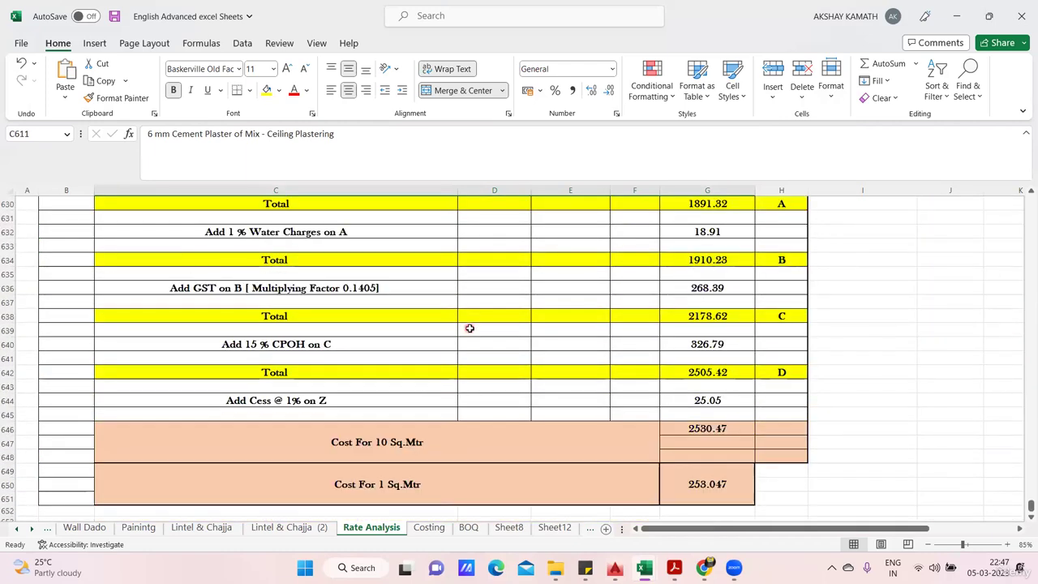
pyautogui.scroll(8, 468, 328)
pyautogui.scroll(1, 466, 349)
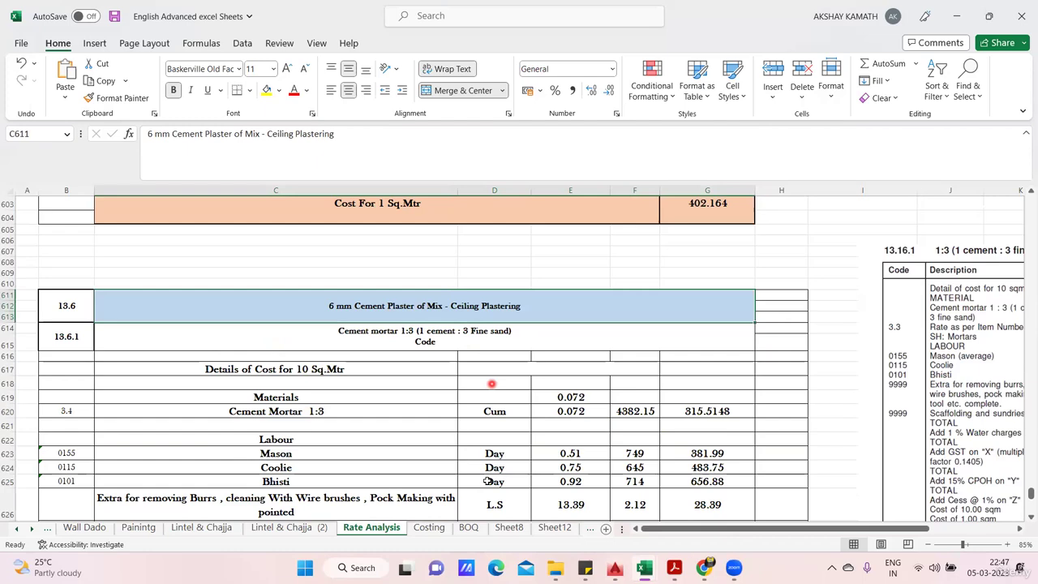
# - Check the Plastering items on the BOQ sheet, from the 12 mm rate in F96 to the 15 mm item's rate cell F104
pyautogui.click(468, 528)
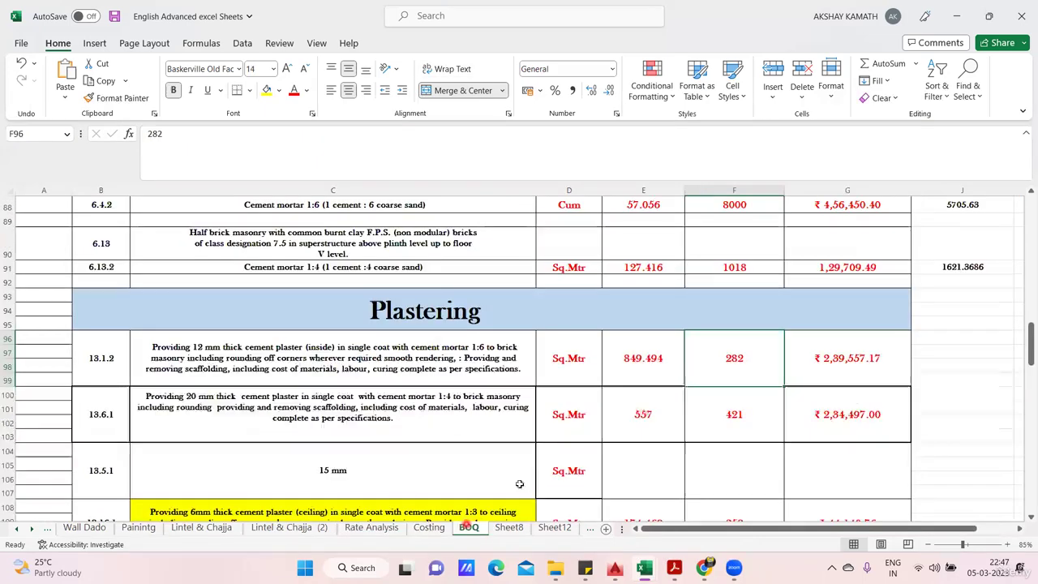
pyautogui.click(757, 348)
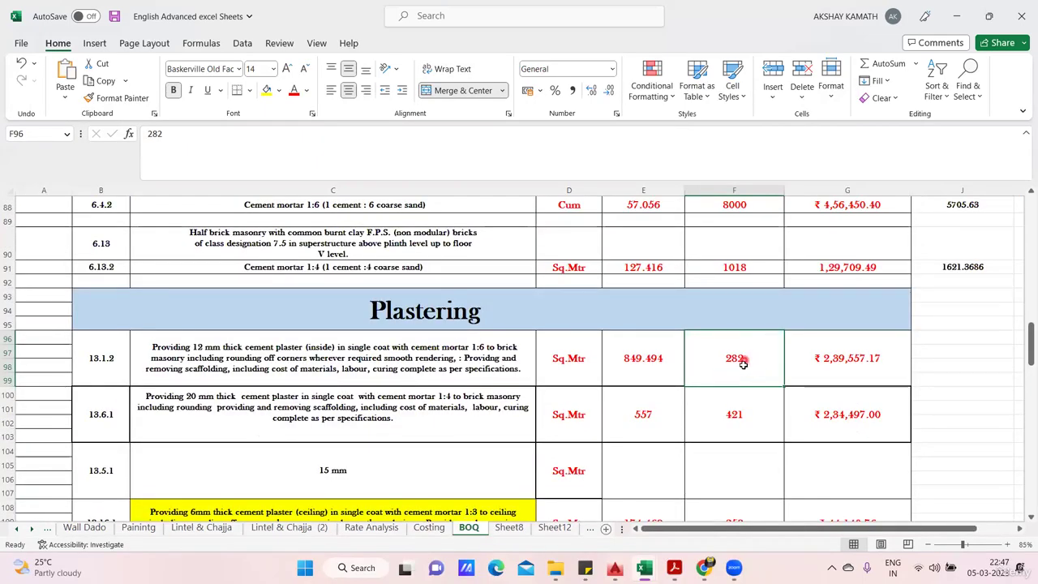
pyautogui.scroll(-1, 741, 359)
pyautogui.click(434, 404)
pyautogui.click(753, 407)
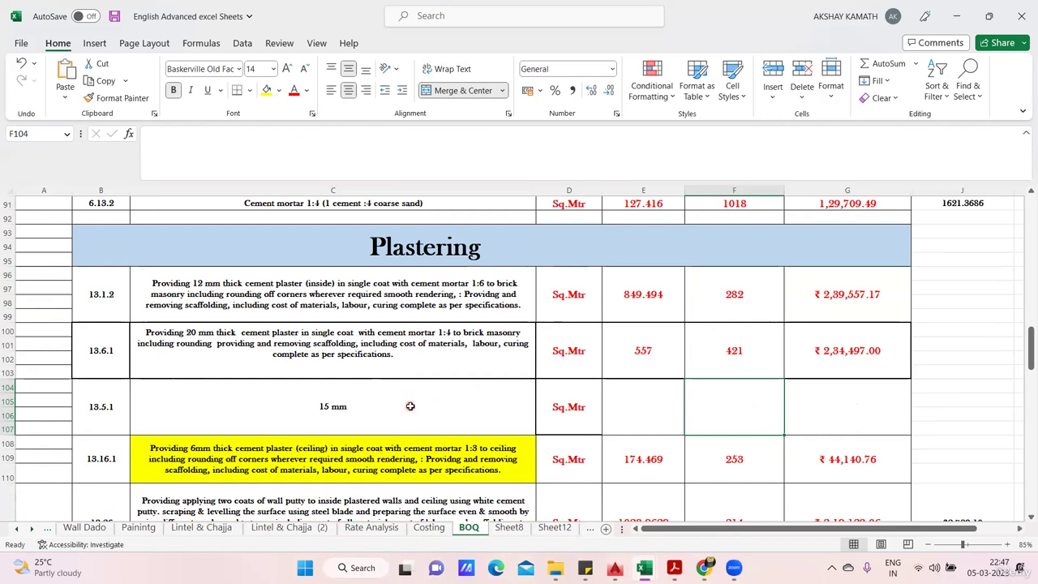
# - Return to the Rate Analysis sheet, and switch to the DAR Vol2 PDF to look up the 15 mm plaster item 13.2.2
pyautogui.click(379, 528)
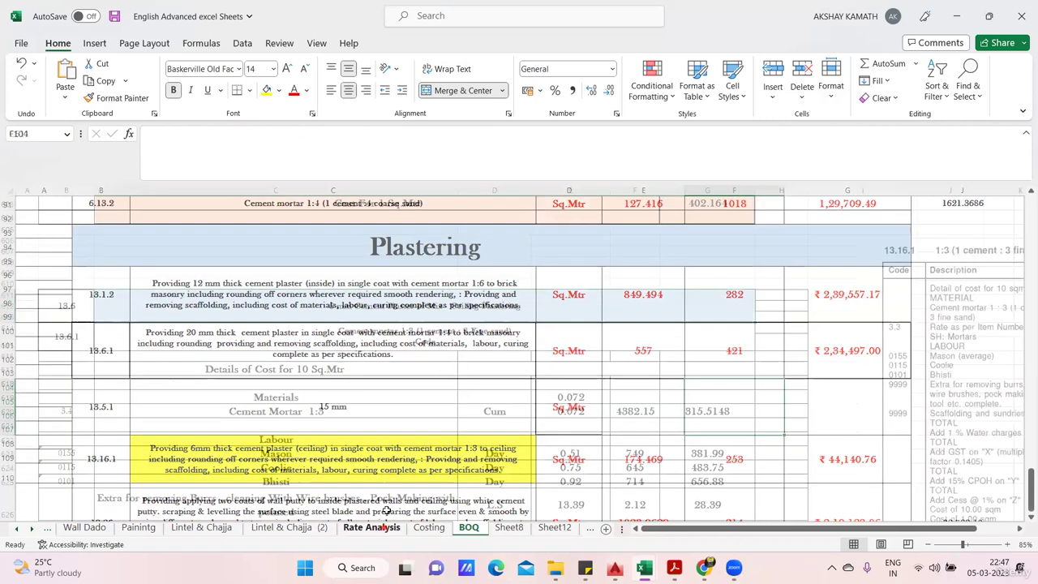
pyautogui.moveTo(674, 568)
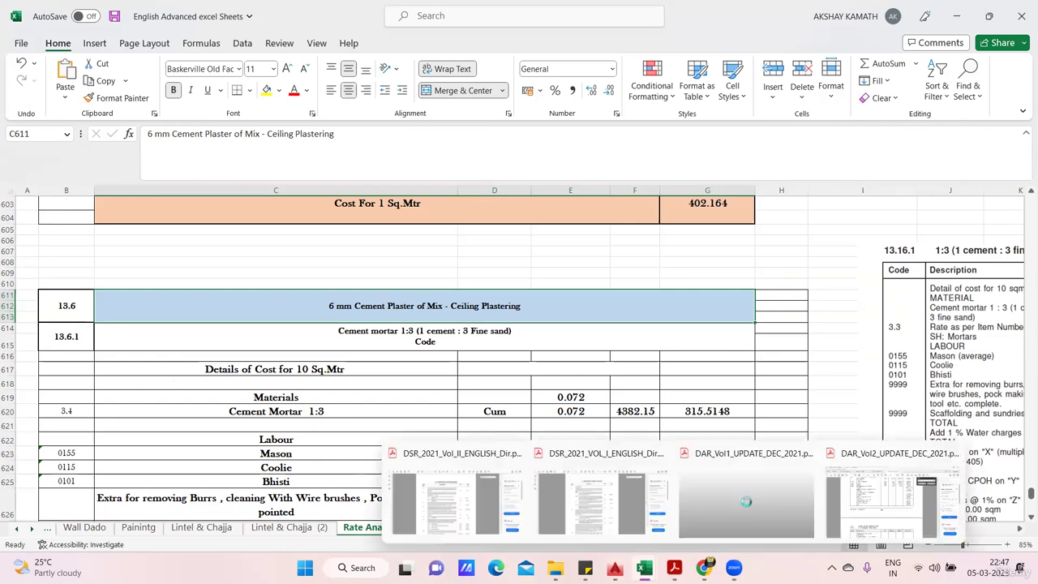
pyautogui.click(873, 504)
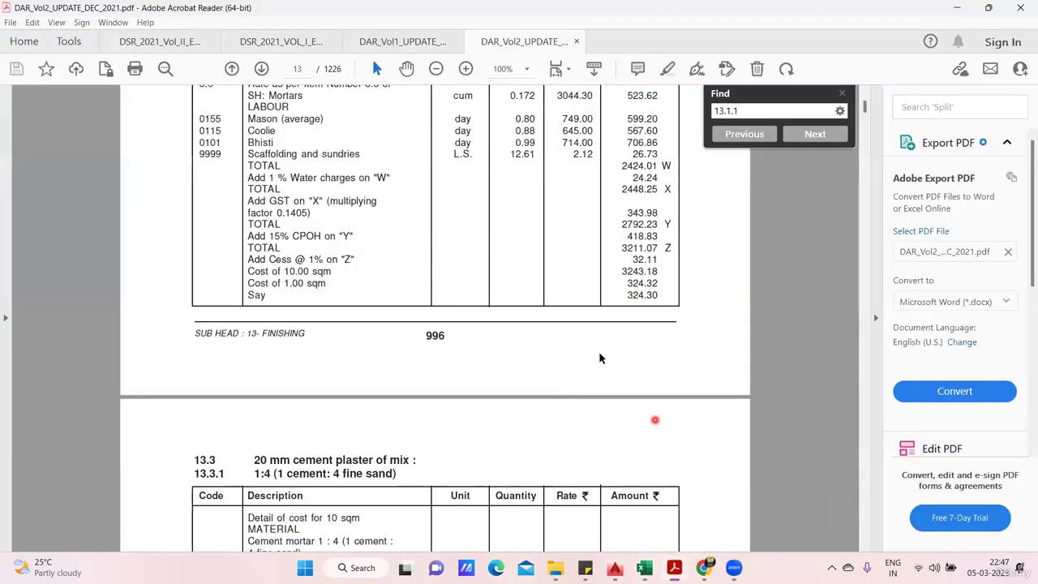
pyautogui.scroll(3, 600, 356)
pyautogui.scroll(3, 604, 364)
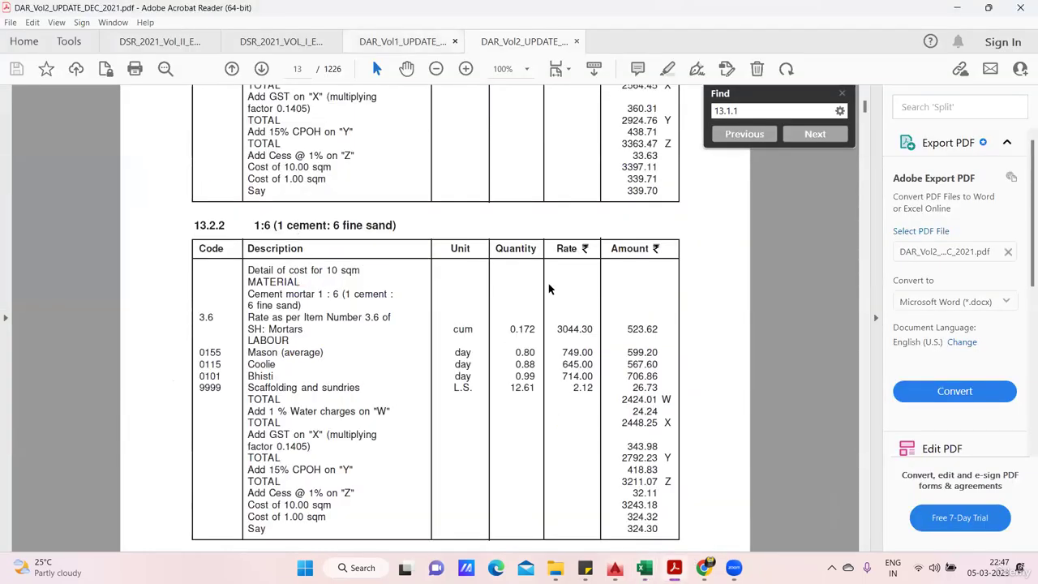